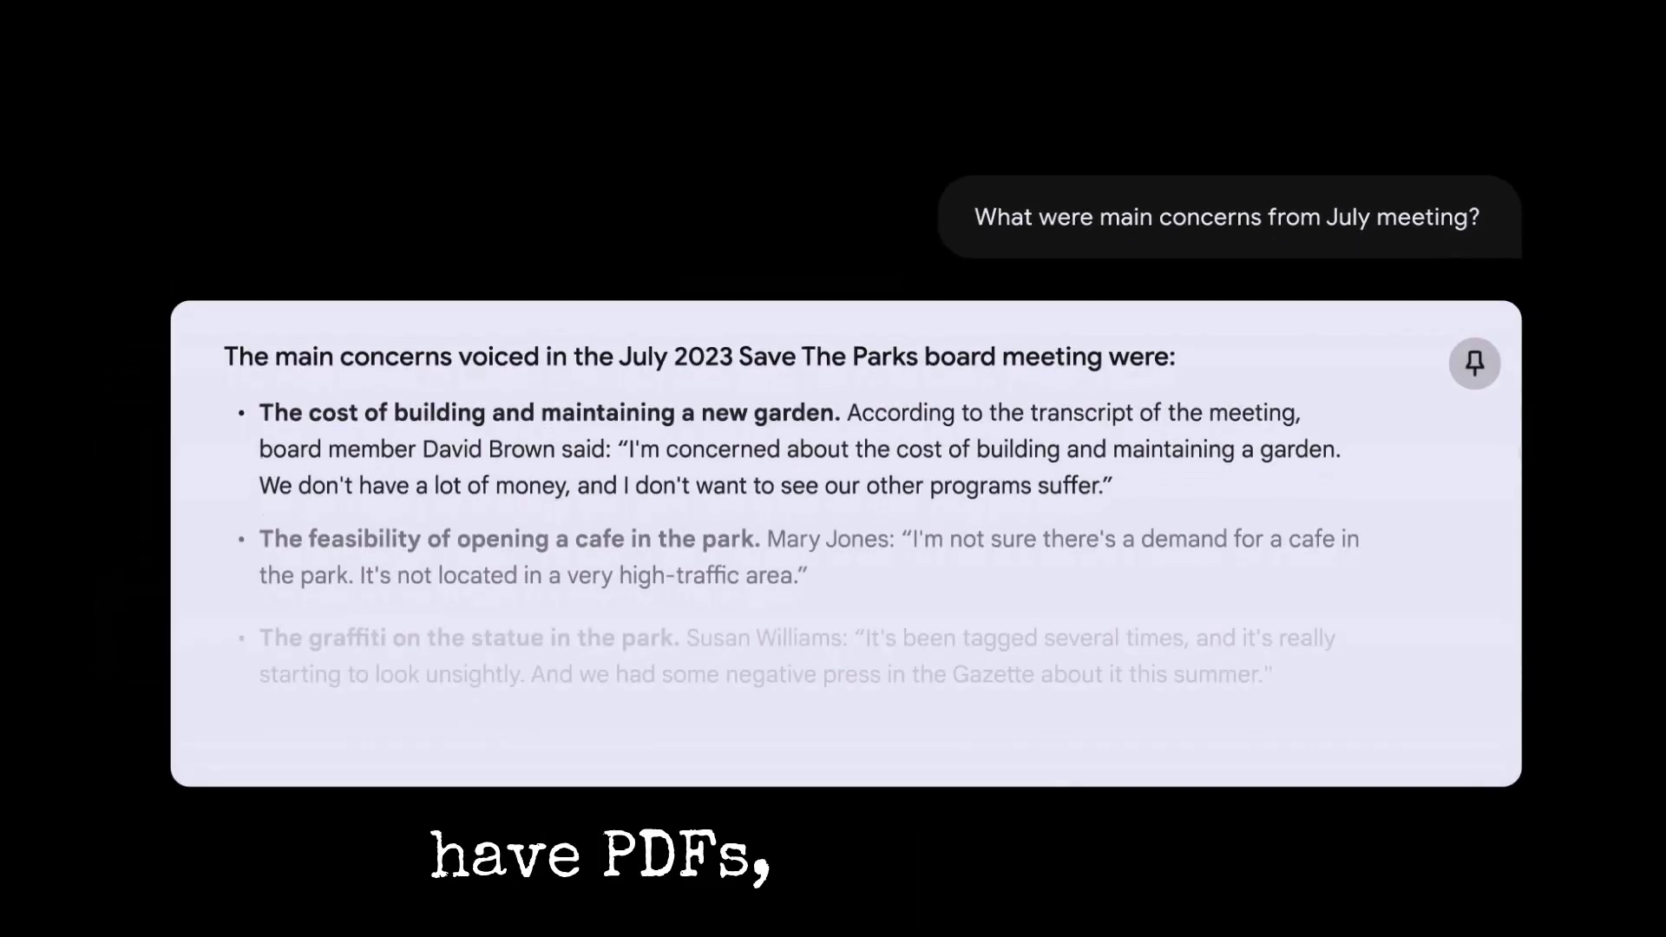
- Pin the chat answer about the July meeting concerns as a saved note
click(1479, 363)
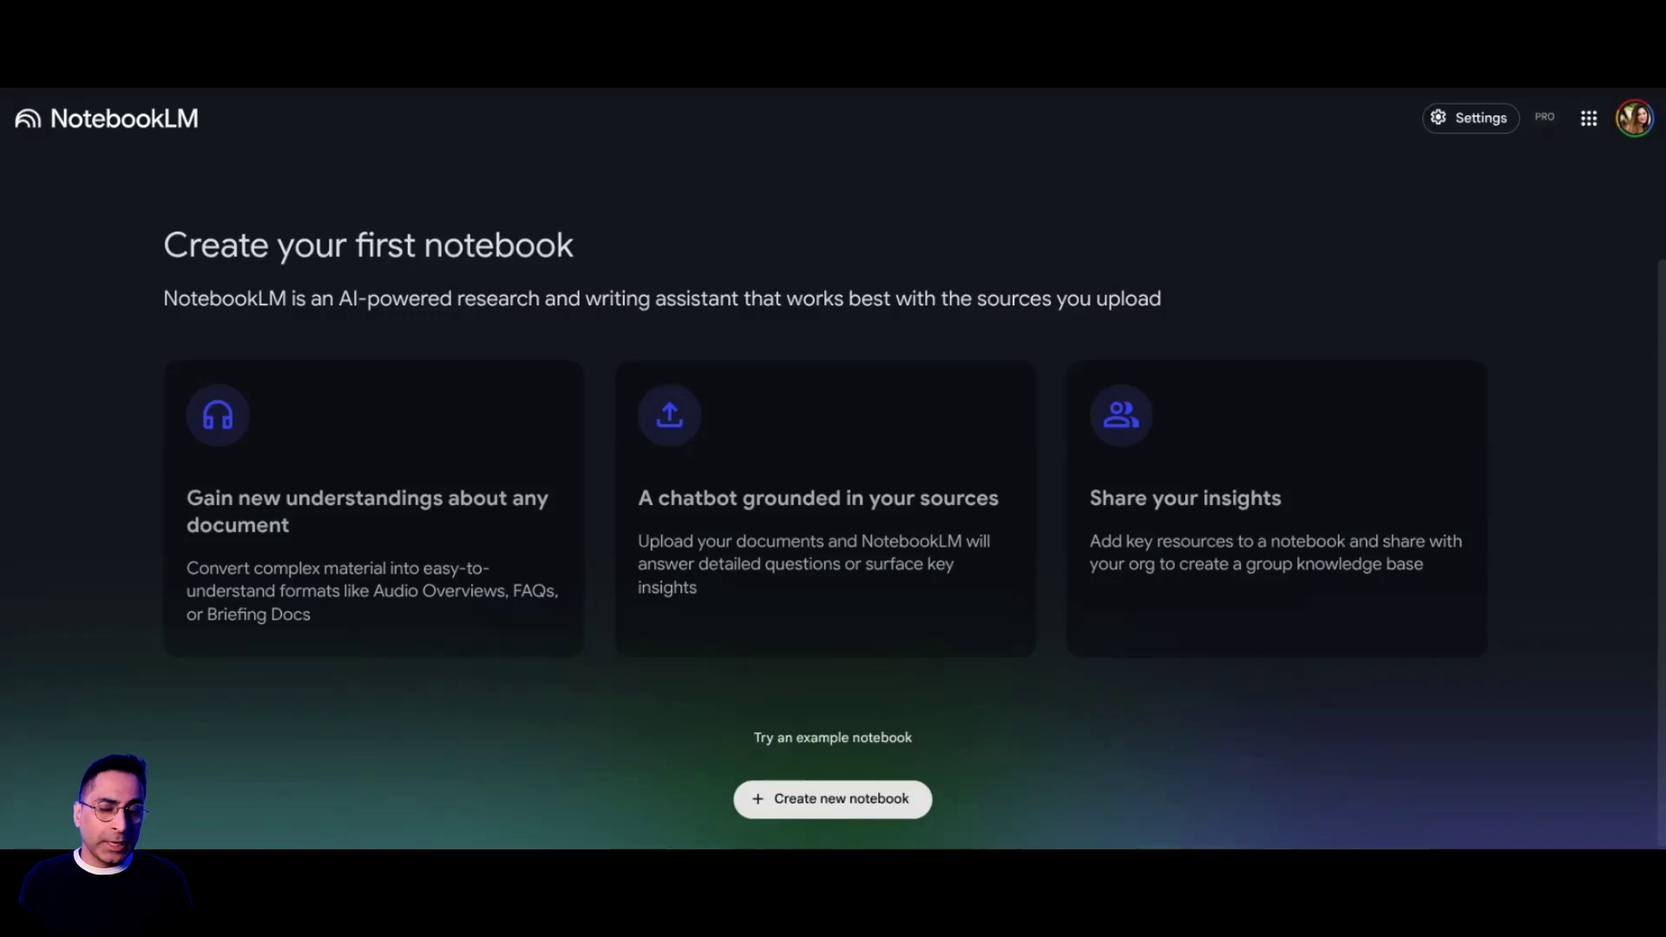
- Create a new notebook with the four agentic RAG PDFs as its sources
click(838, 810)
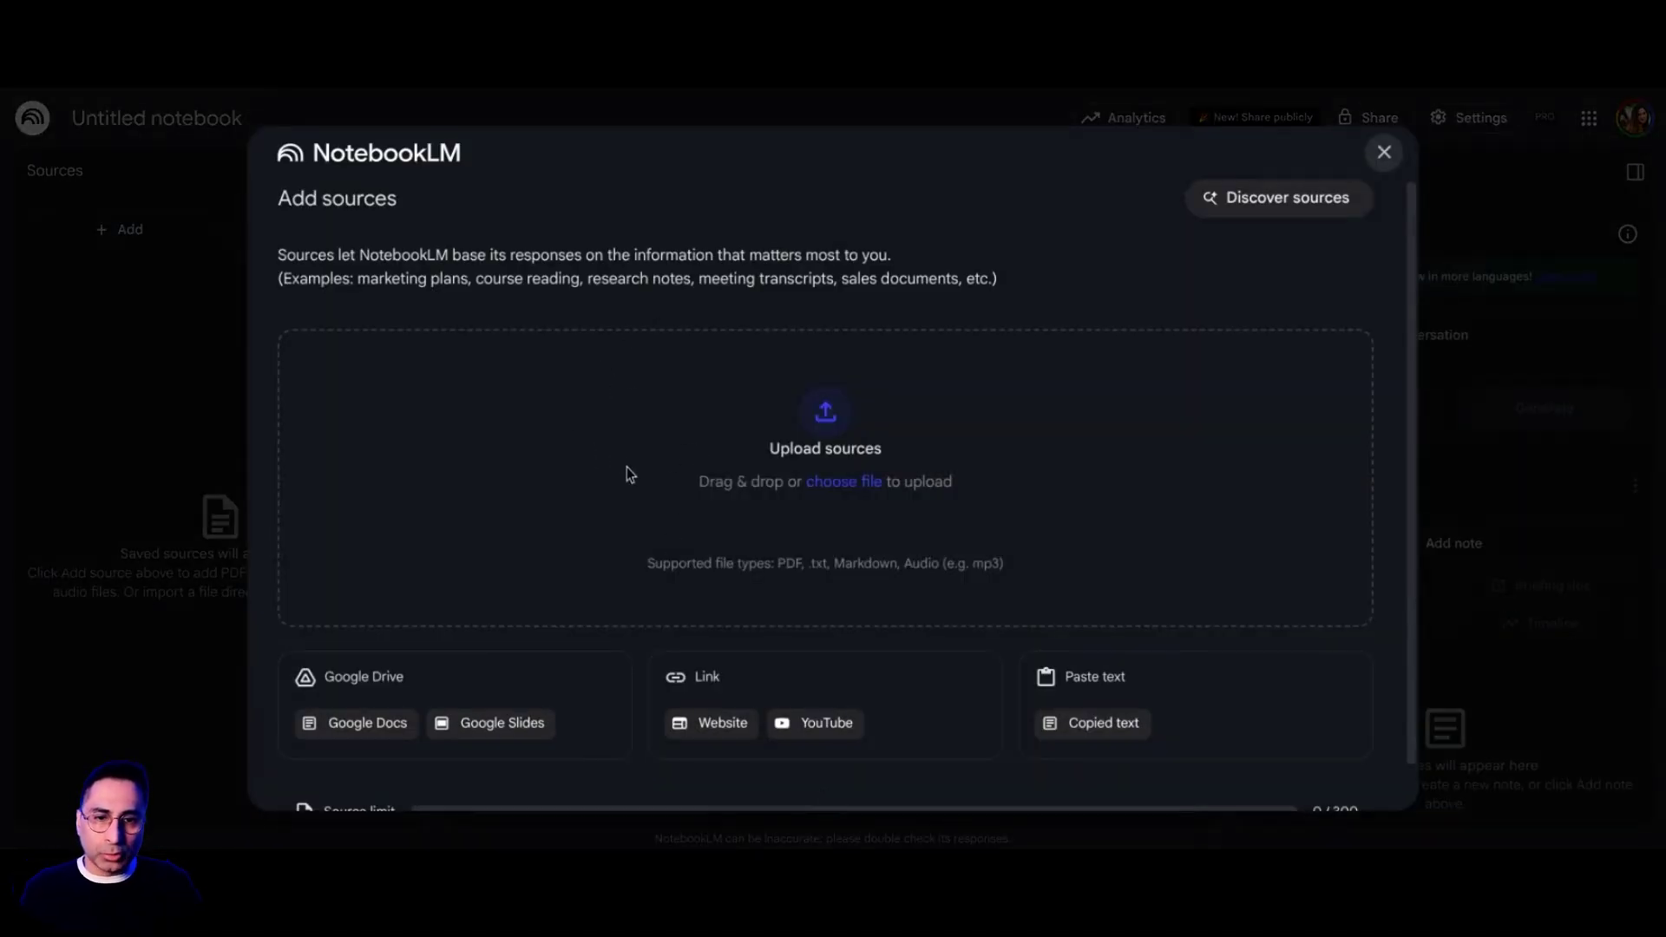
scroll(534, 595, down, 1)
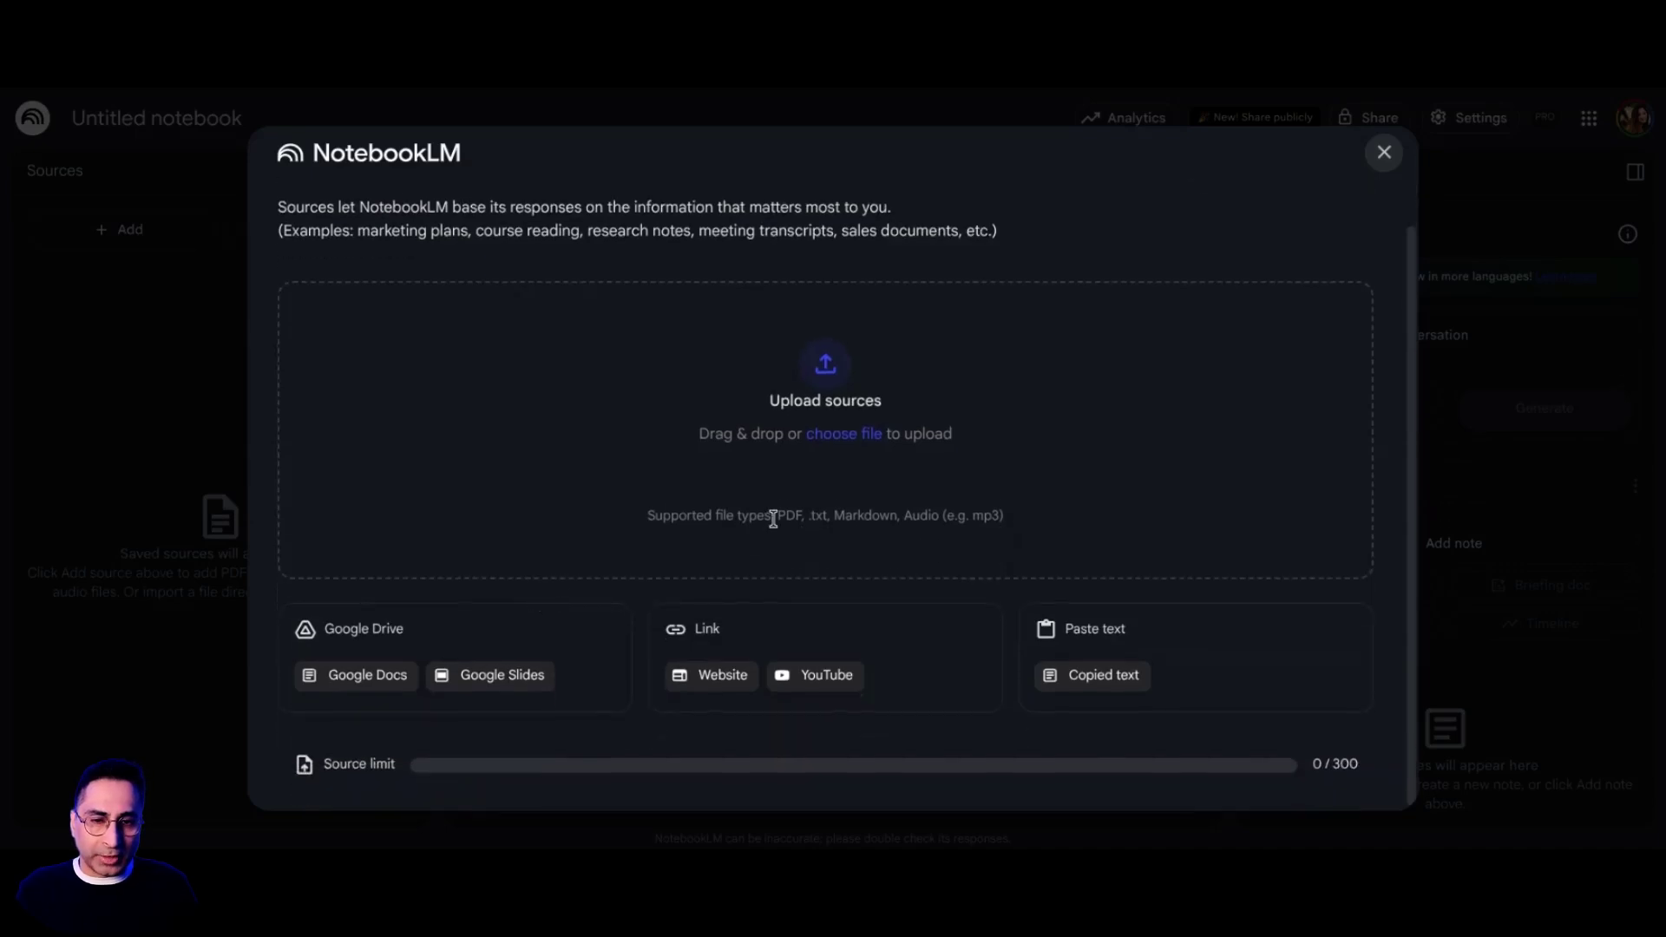
drag(775, 515, 984, 522)
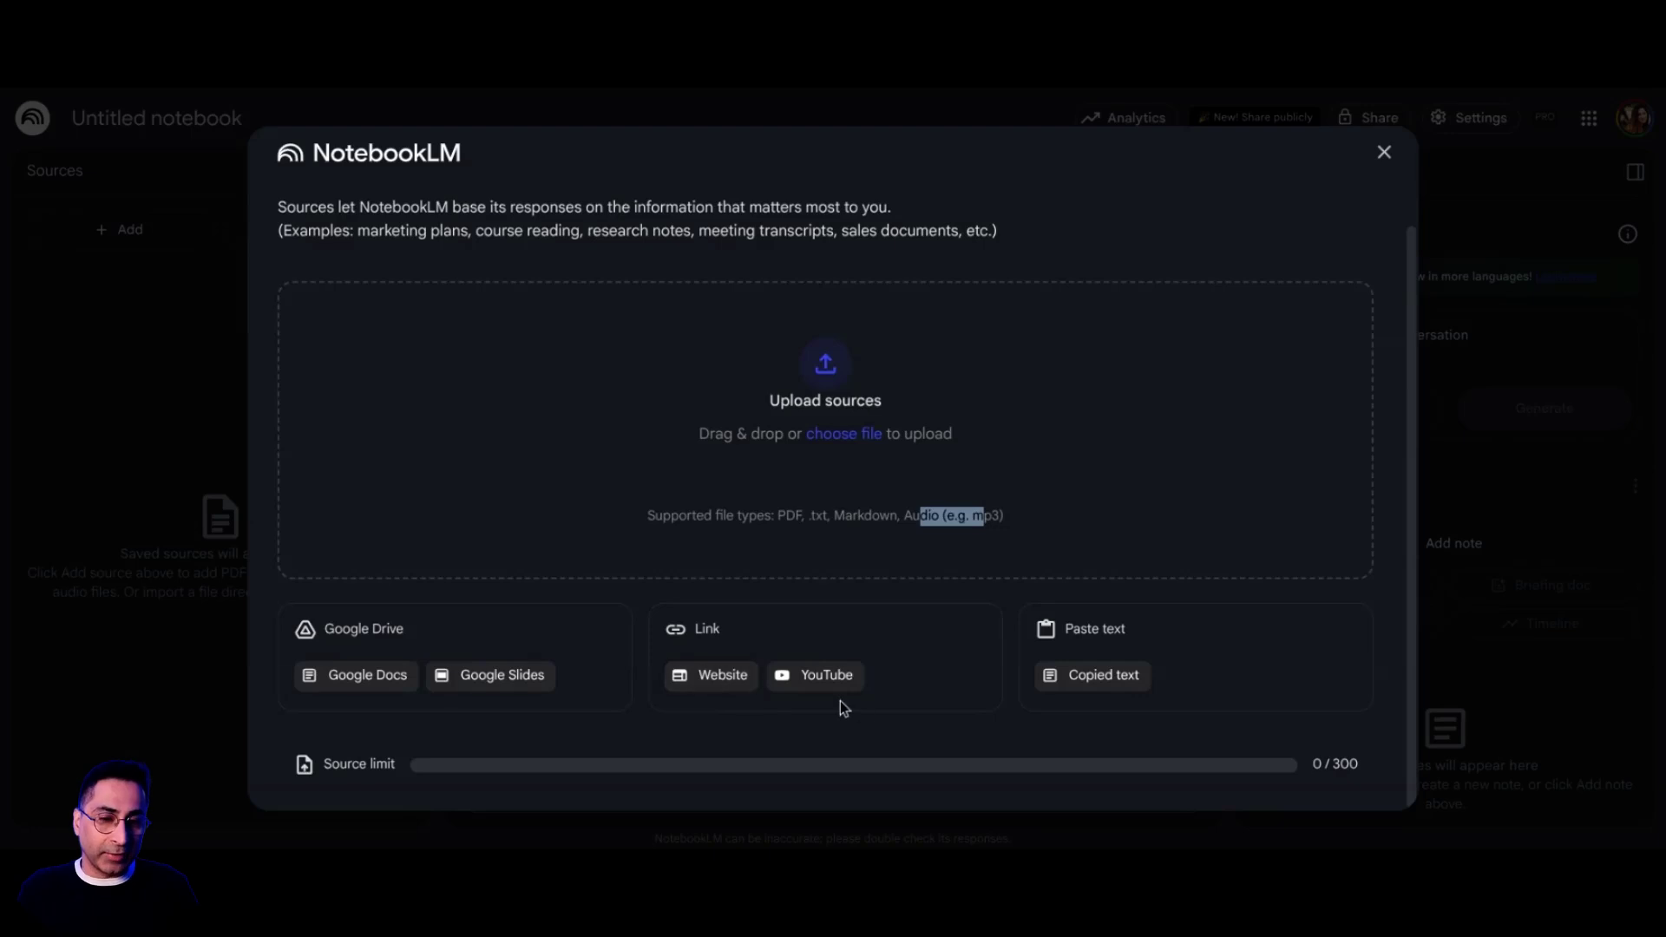
click(871, 438)
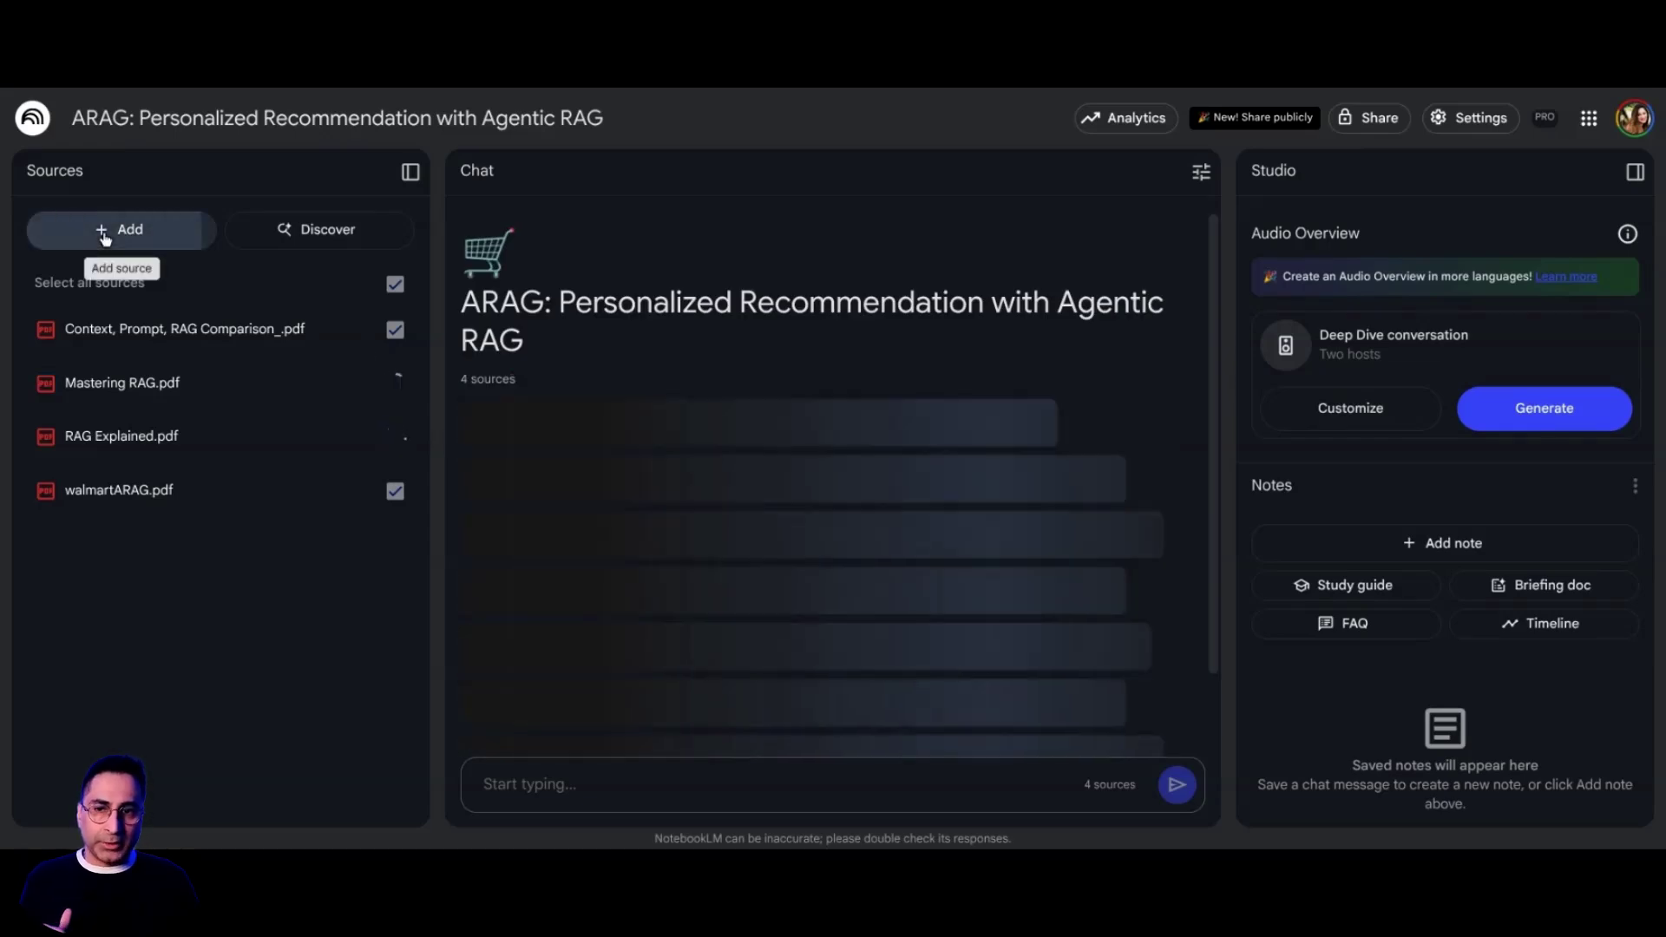
click(102, 239)
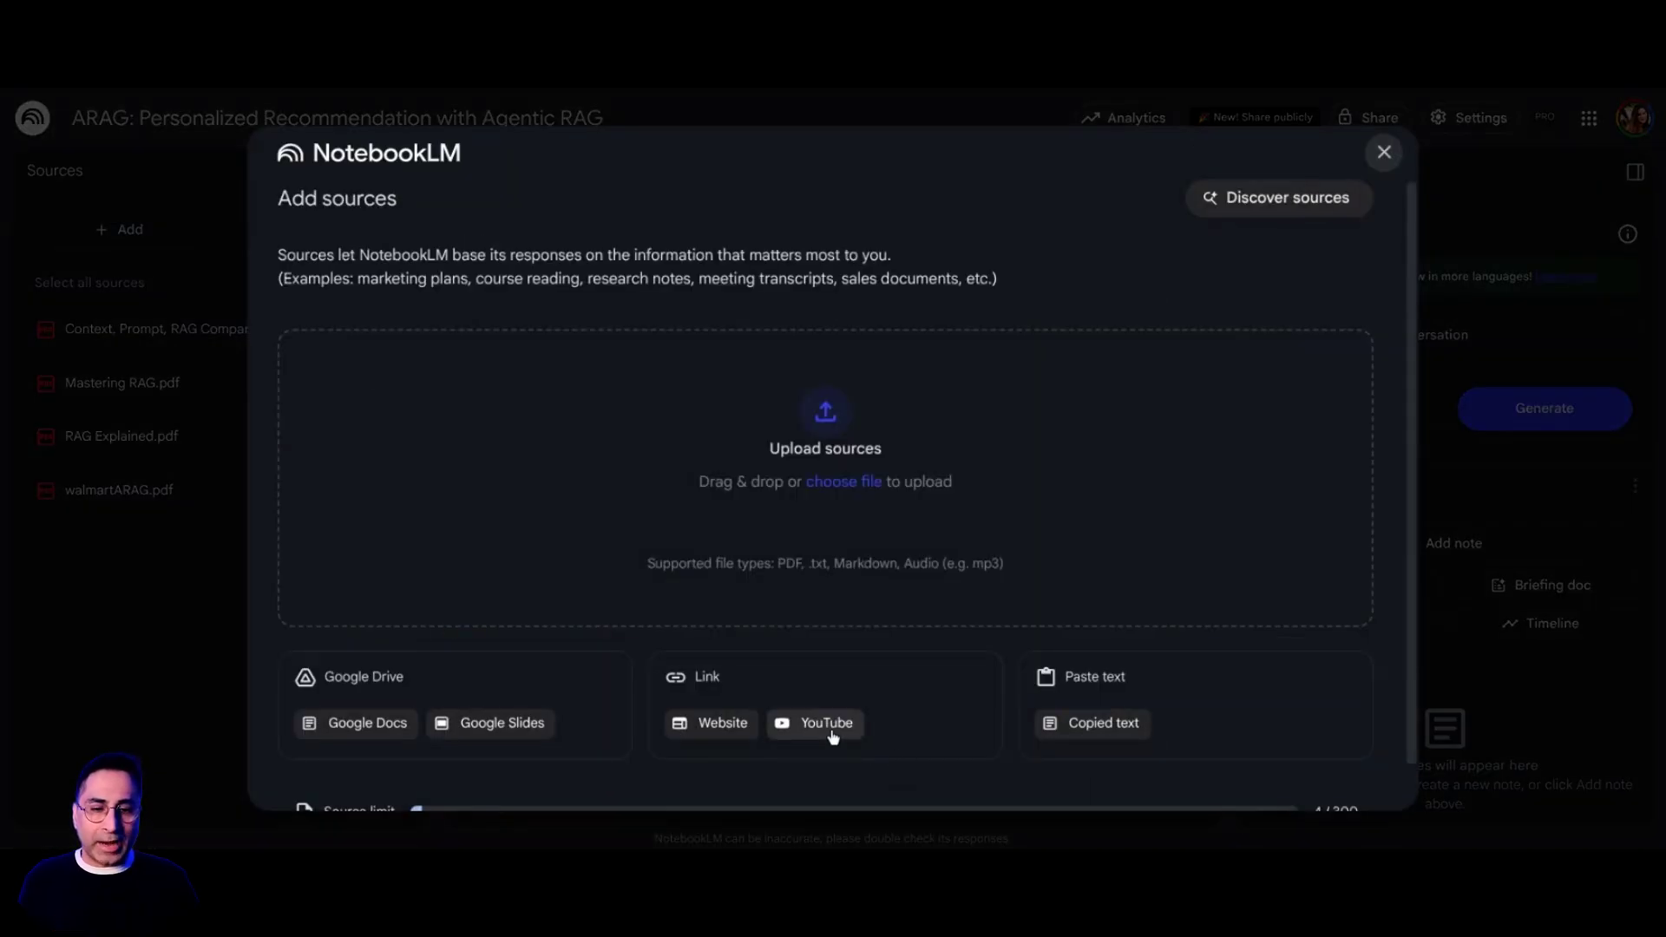
- In YouTube Studio, play the What is RAG video and copy its link
click(618, 87)
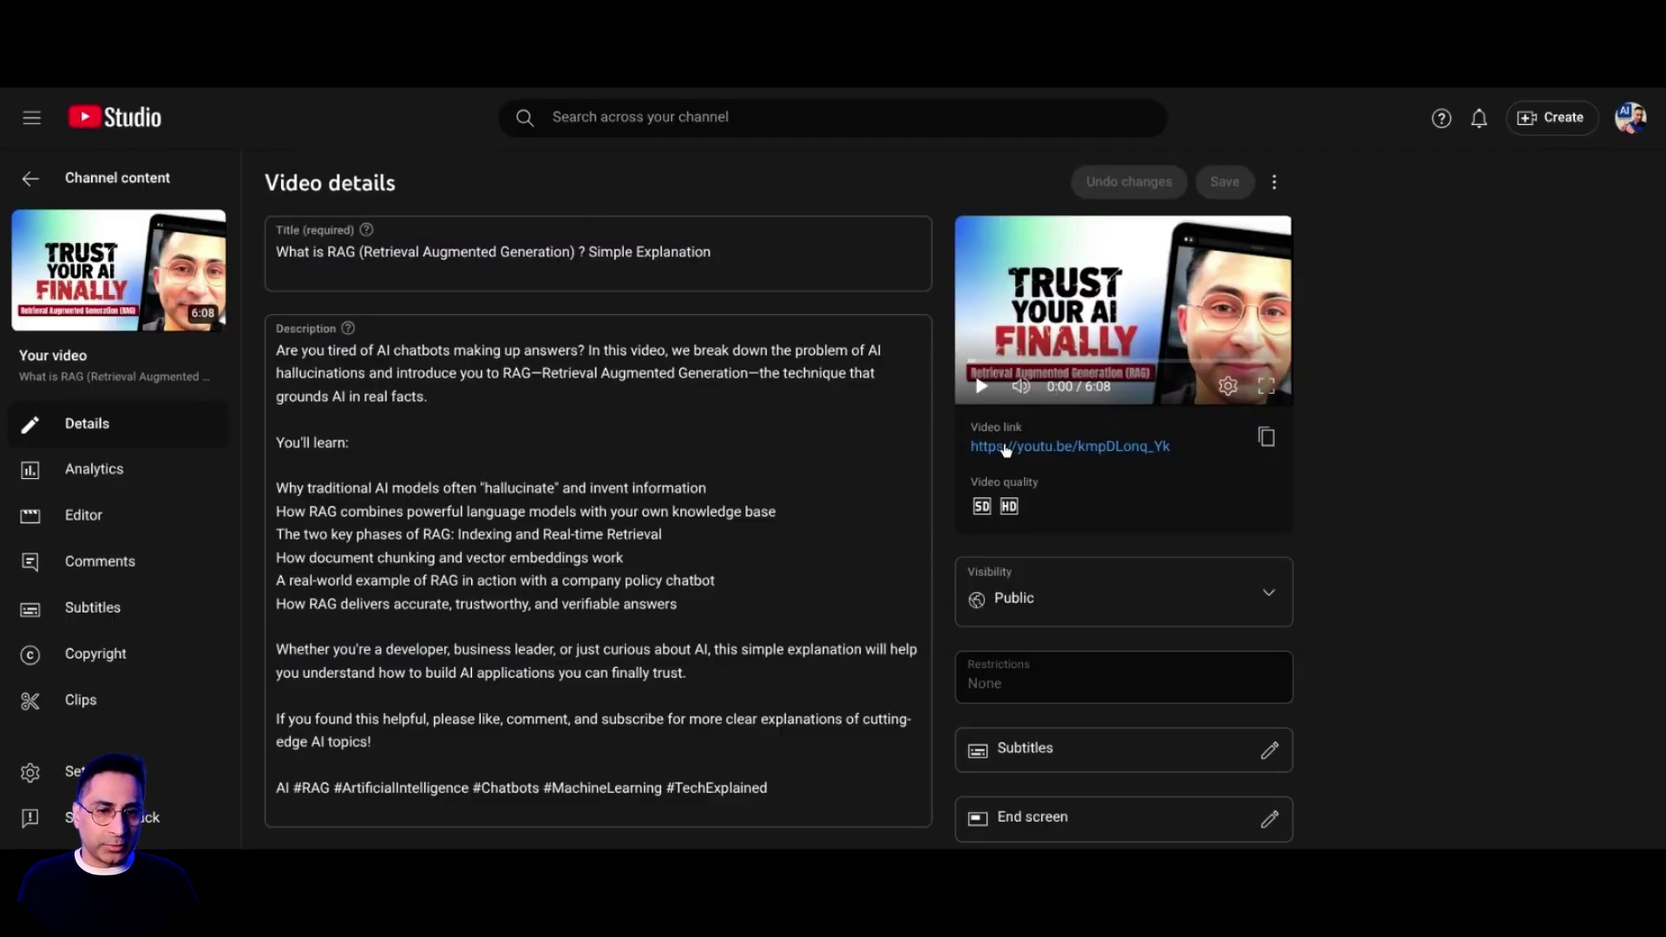
click(981, 385)
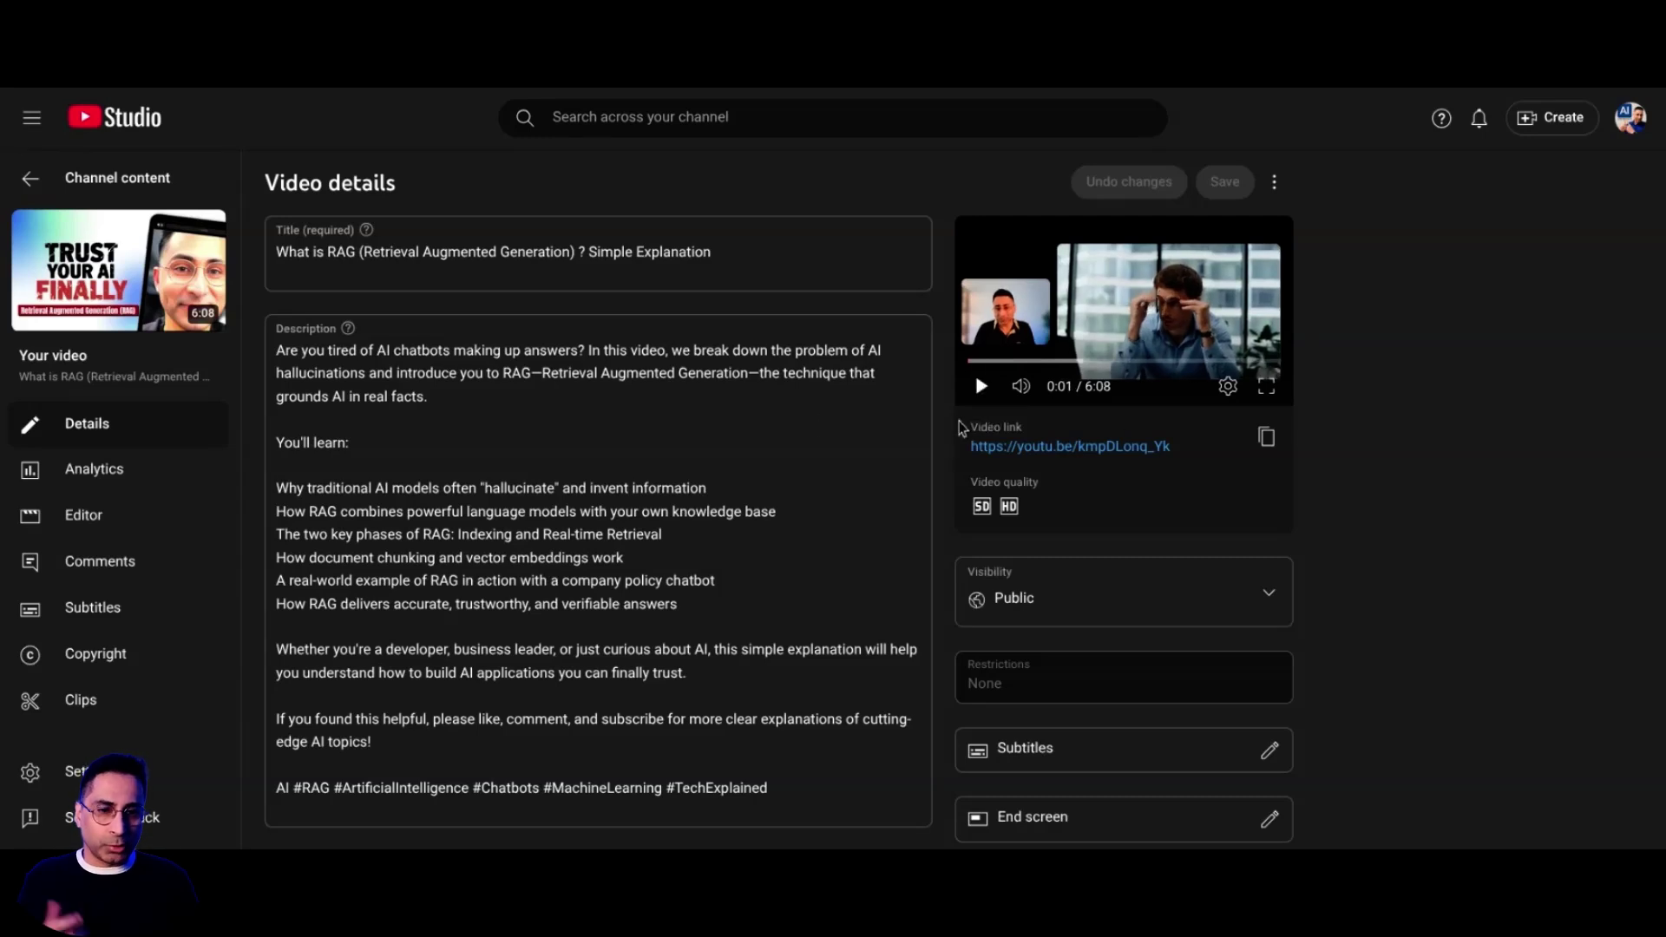
click(1266, 436)
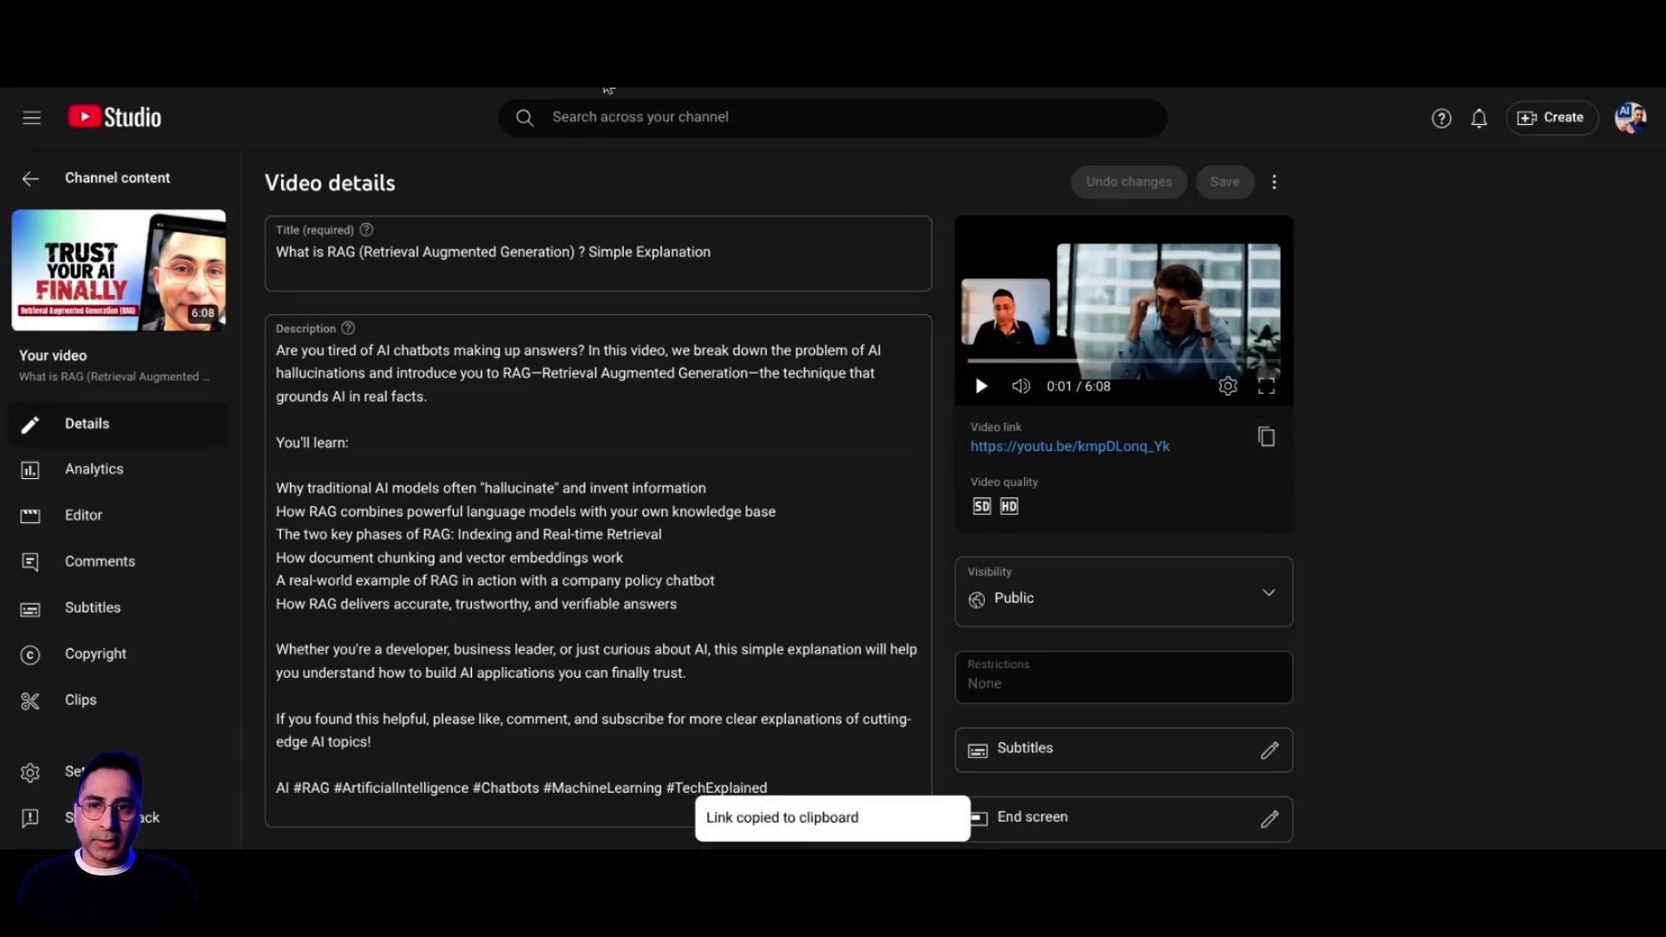
- Paste the copied What is RAG video link as a YouTube source in the notebook
click(607, 87)
click(831, 723)
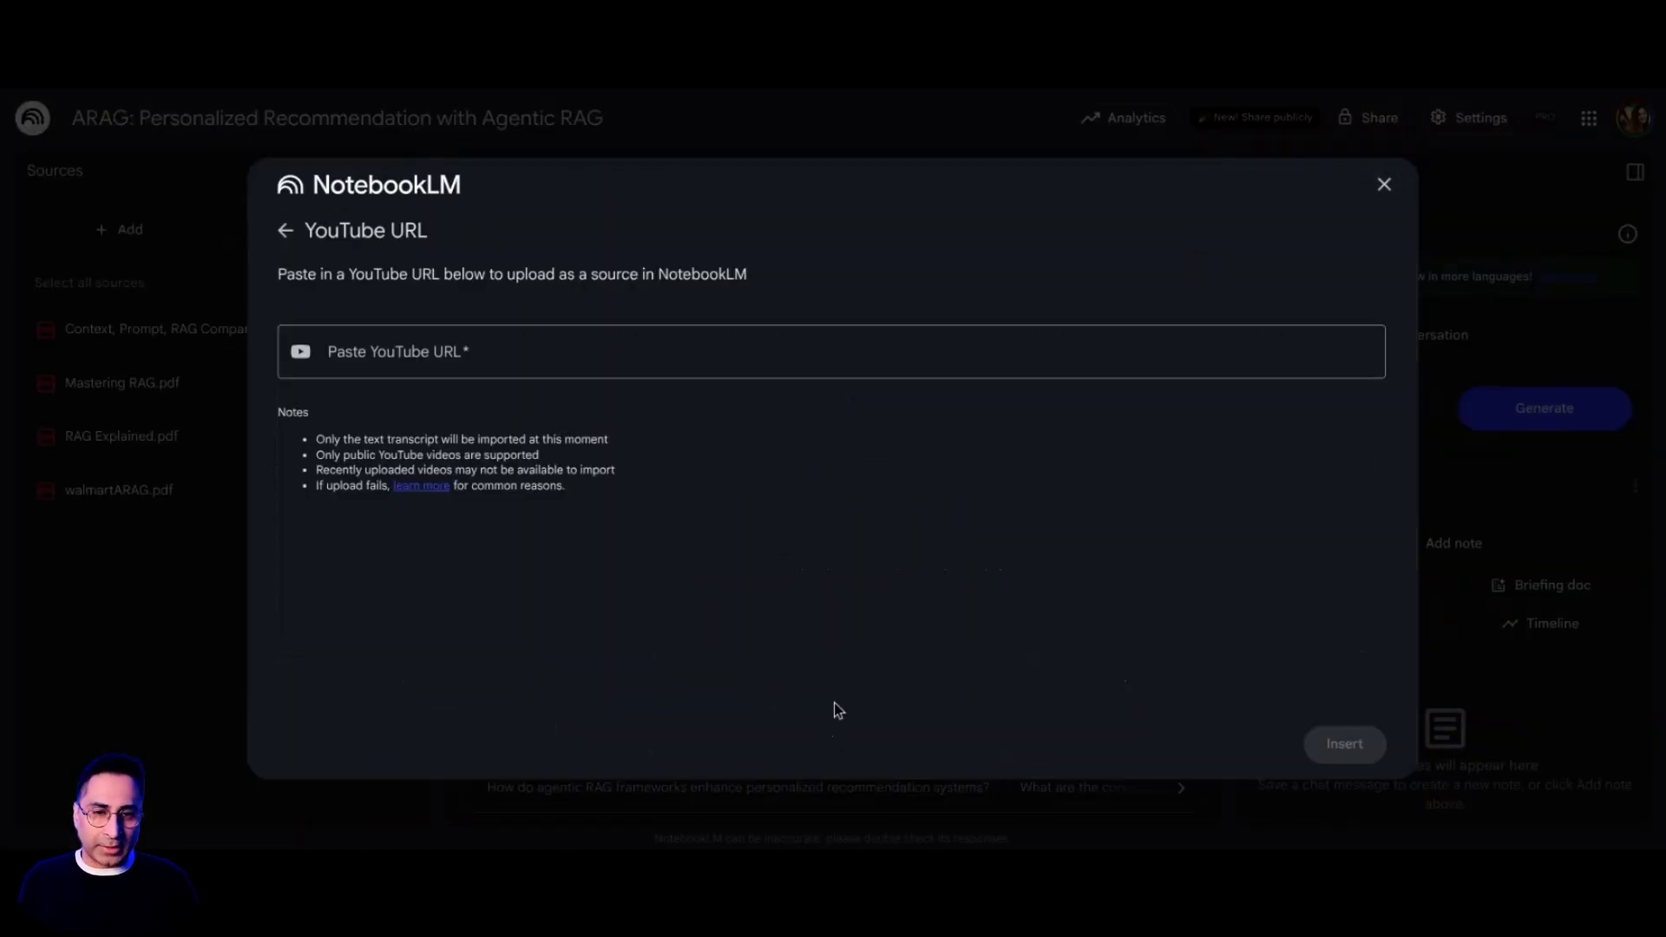
click(635, 351)
key(ctrl+v)
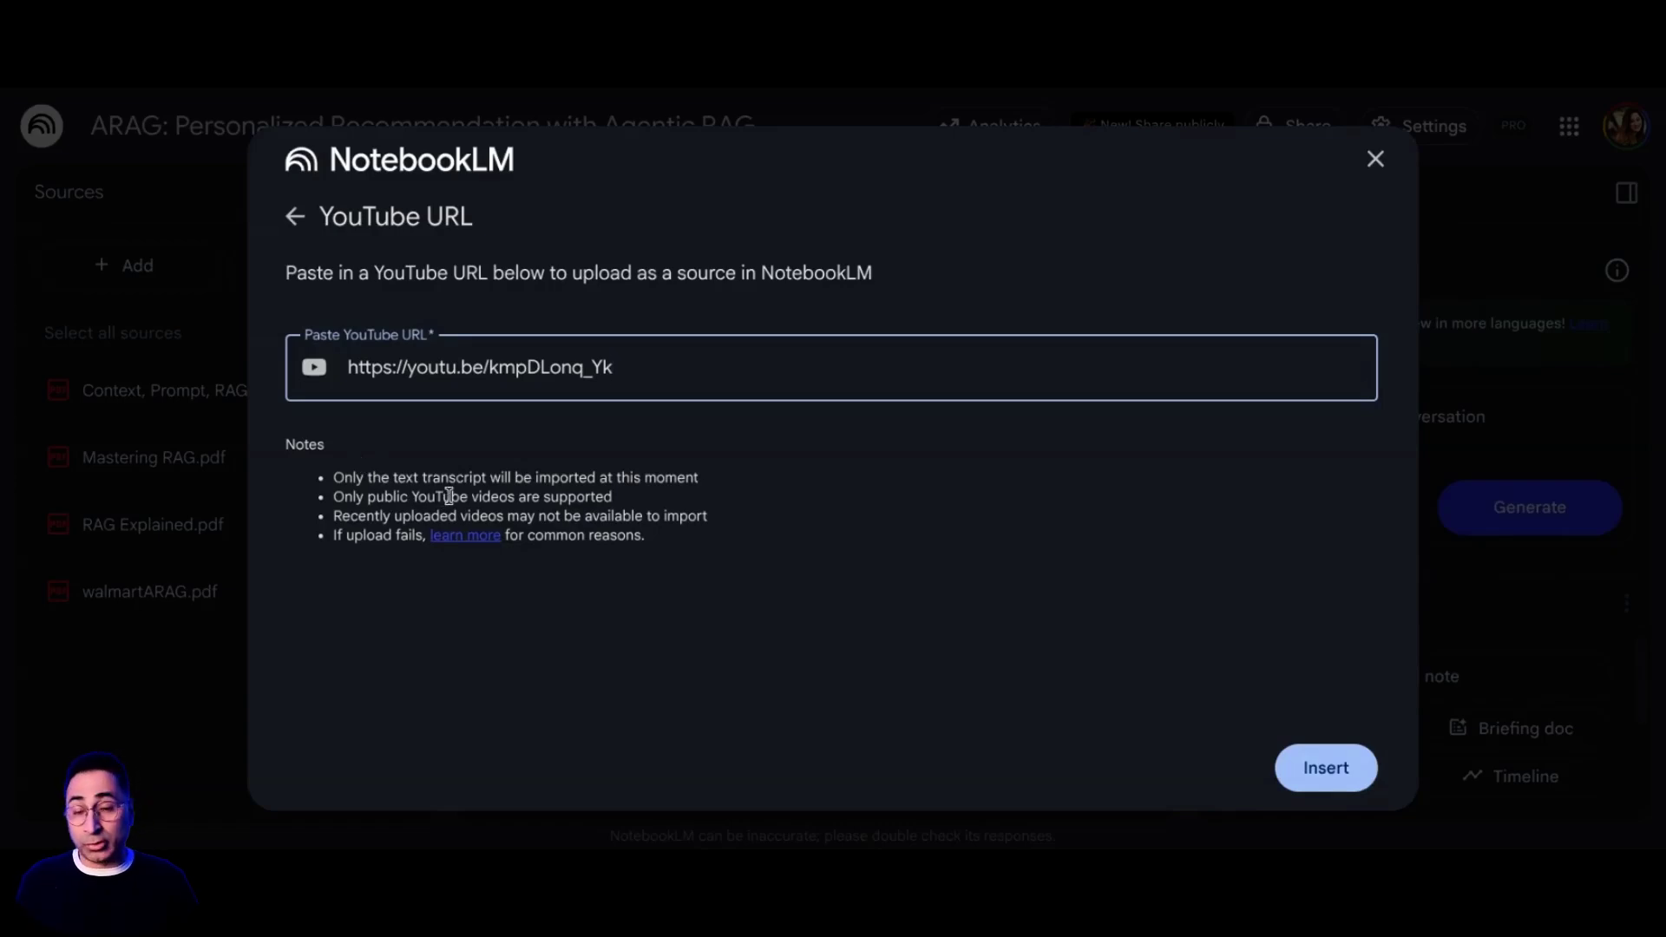
click(1338, 745)
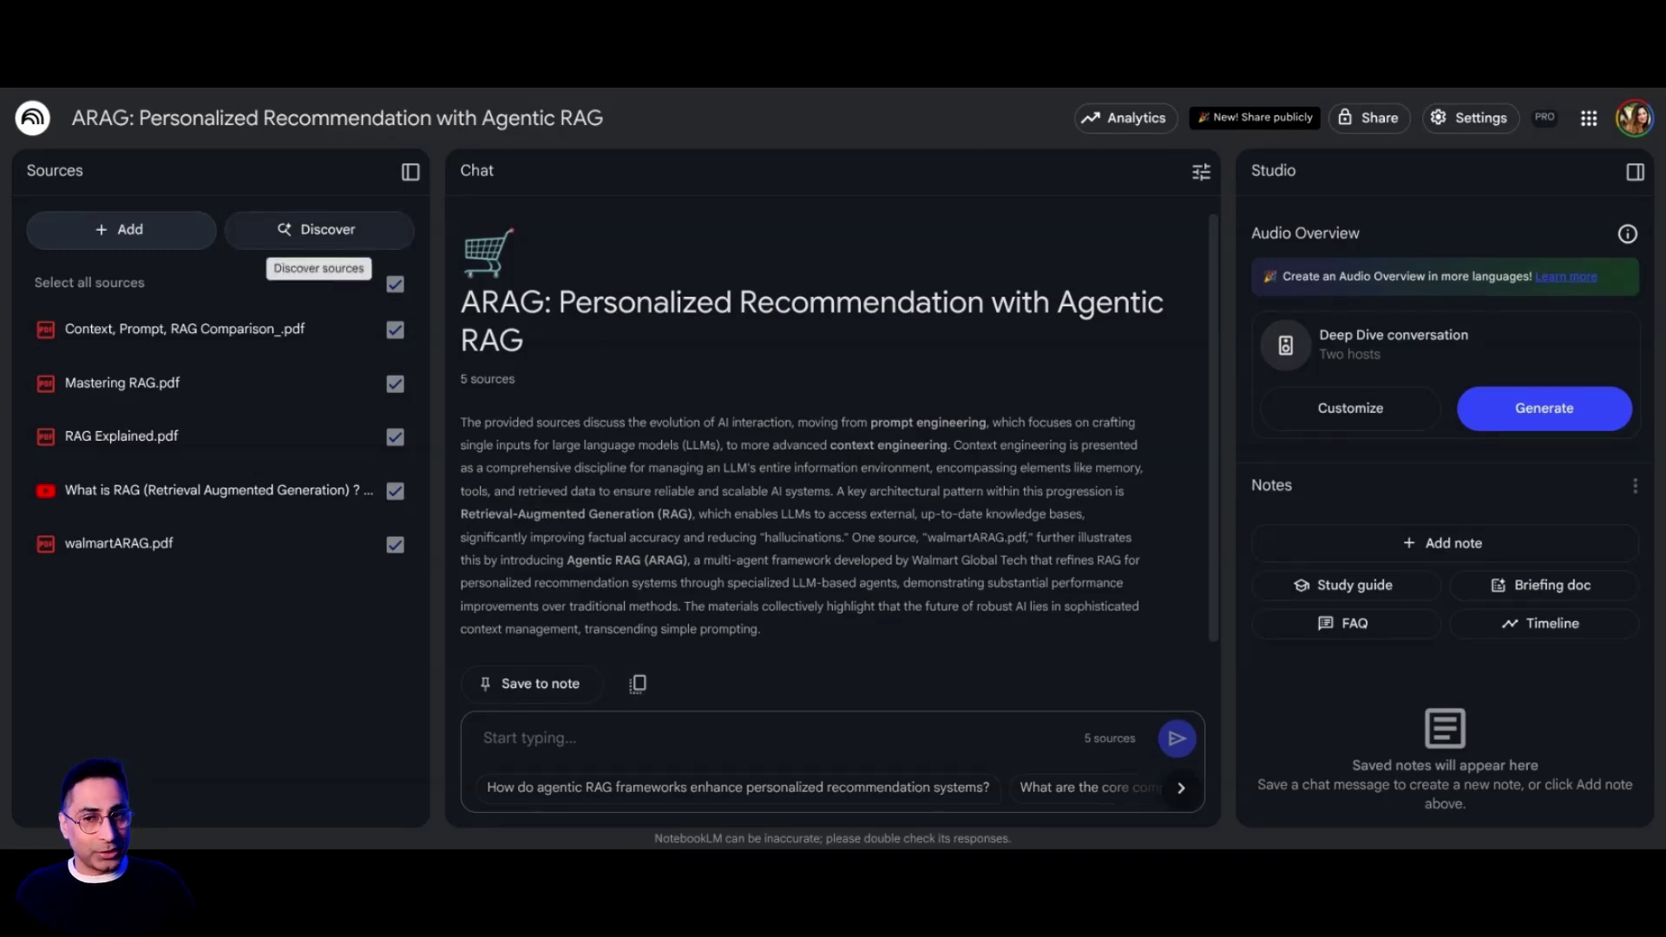
- Discover web sources for the topic 'RAG, Retrieval Augmented'
click(319, 229)
click(763, 479)
text(RAG)
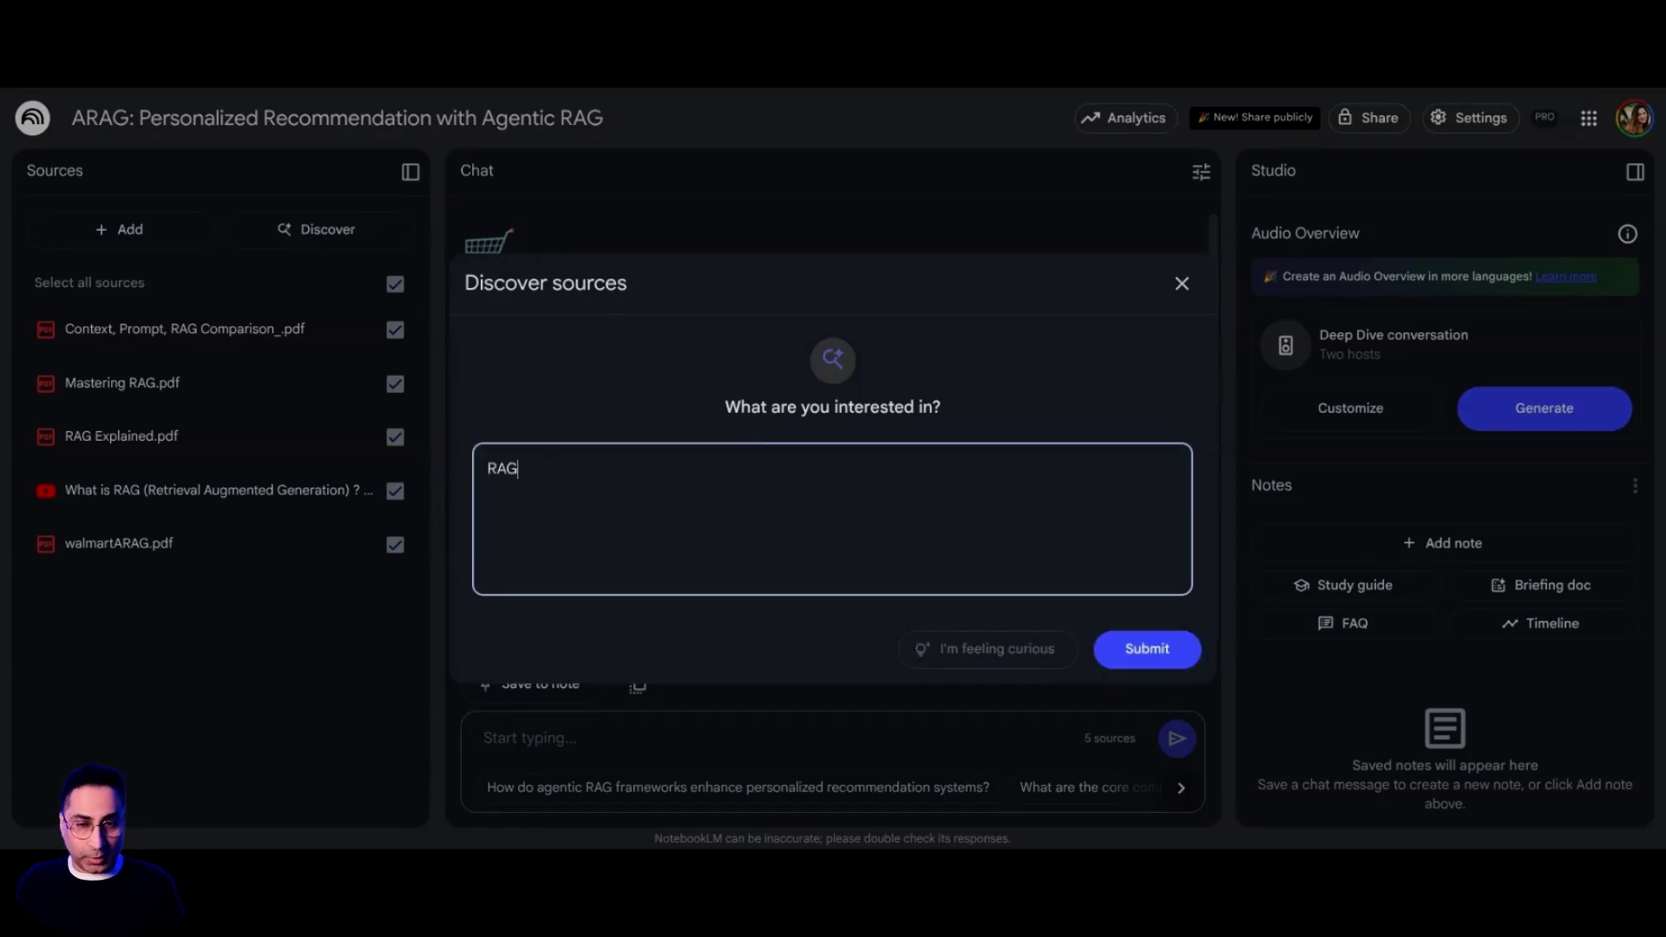
text(, Retrieval Augmented Generation)
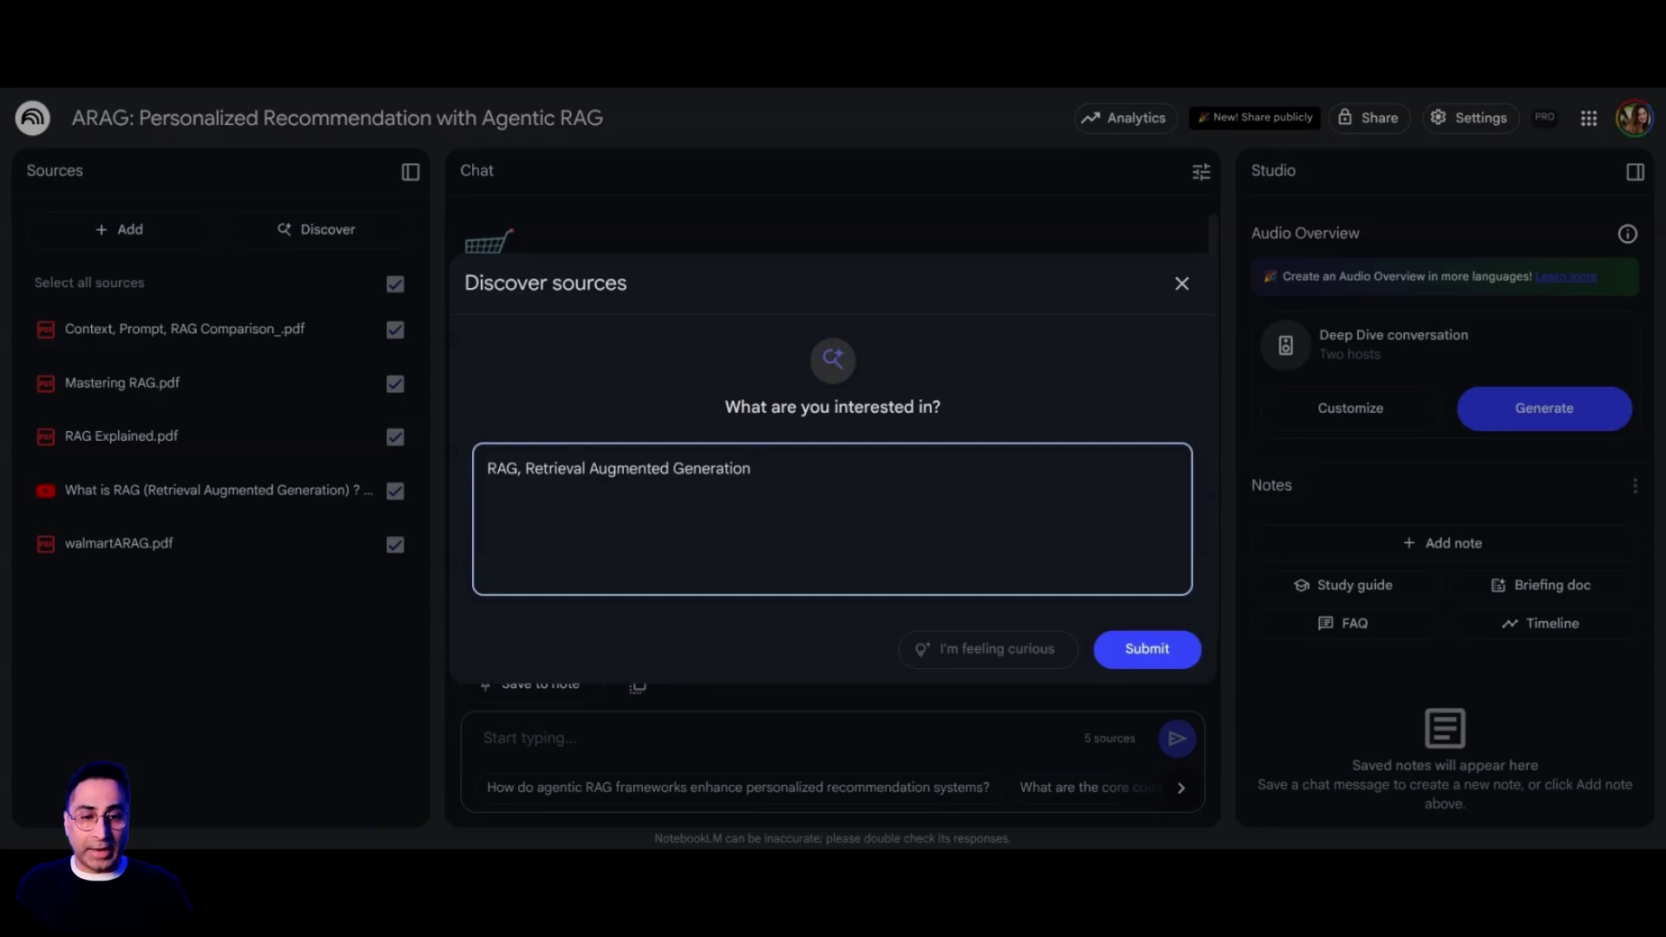
click(1125, 660)
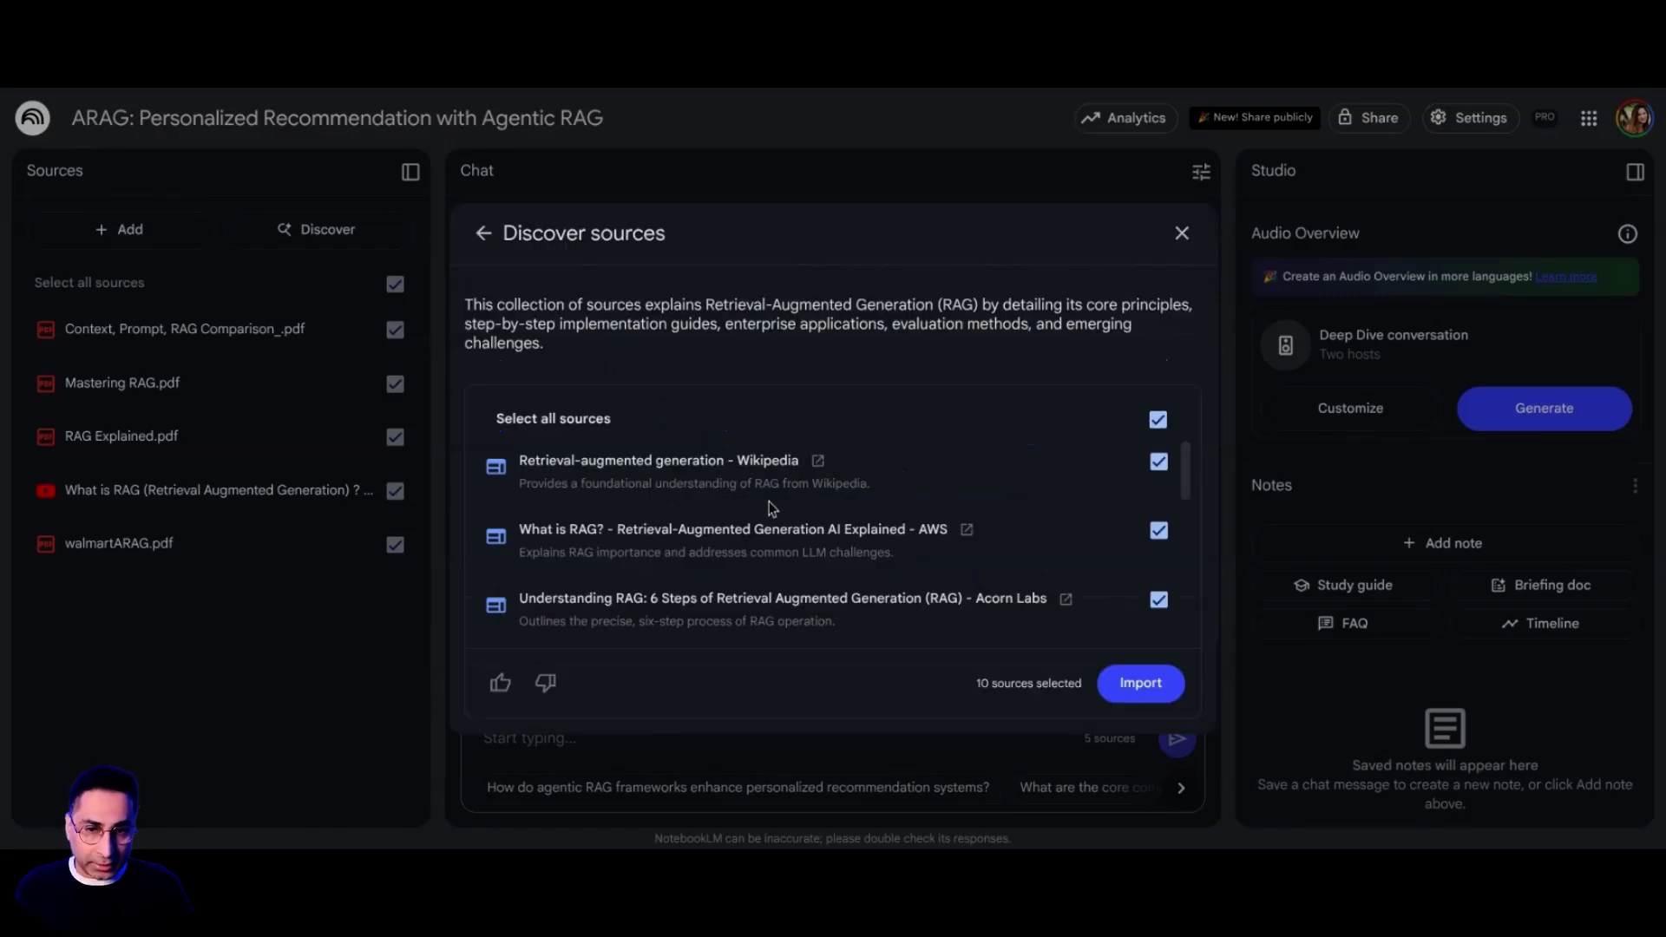
scroll(824, 538, down, 1)
scroll(1160, 454, up, 1)
- Import only the AWS explainer, RAG six steps, RAG vs fine tuning and beginner's guide sources
click(1157, 420)
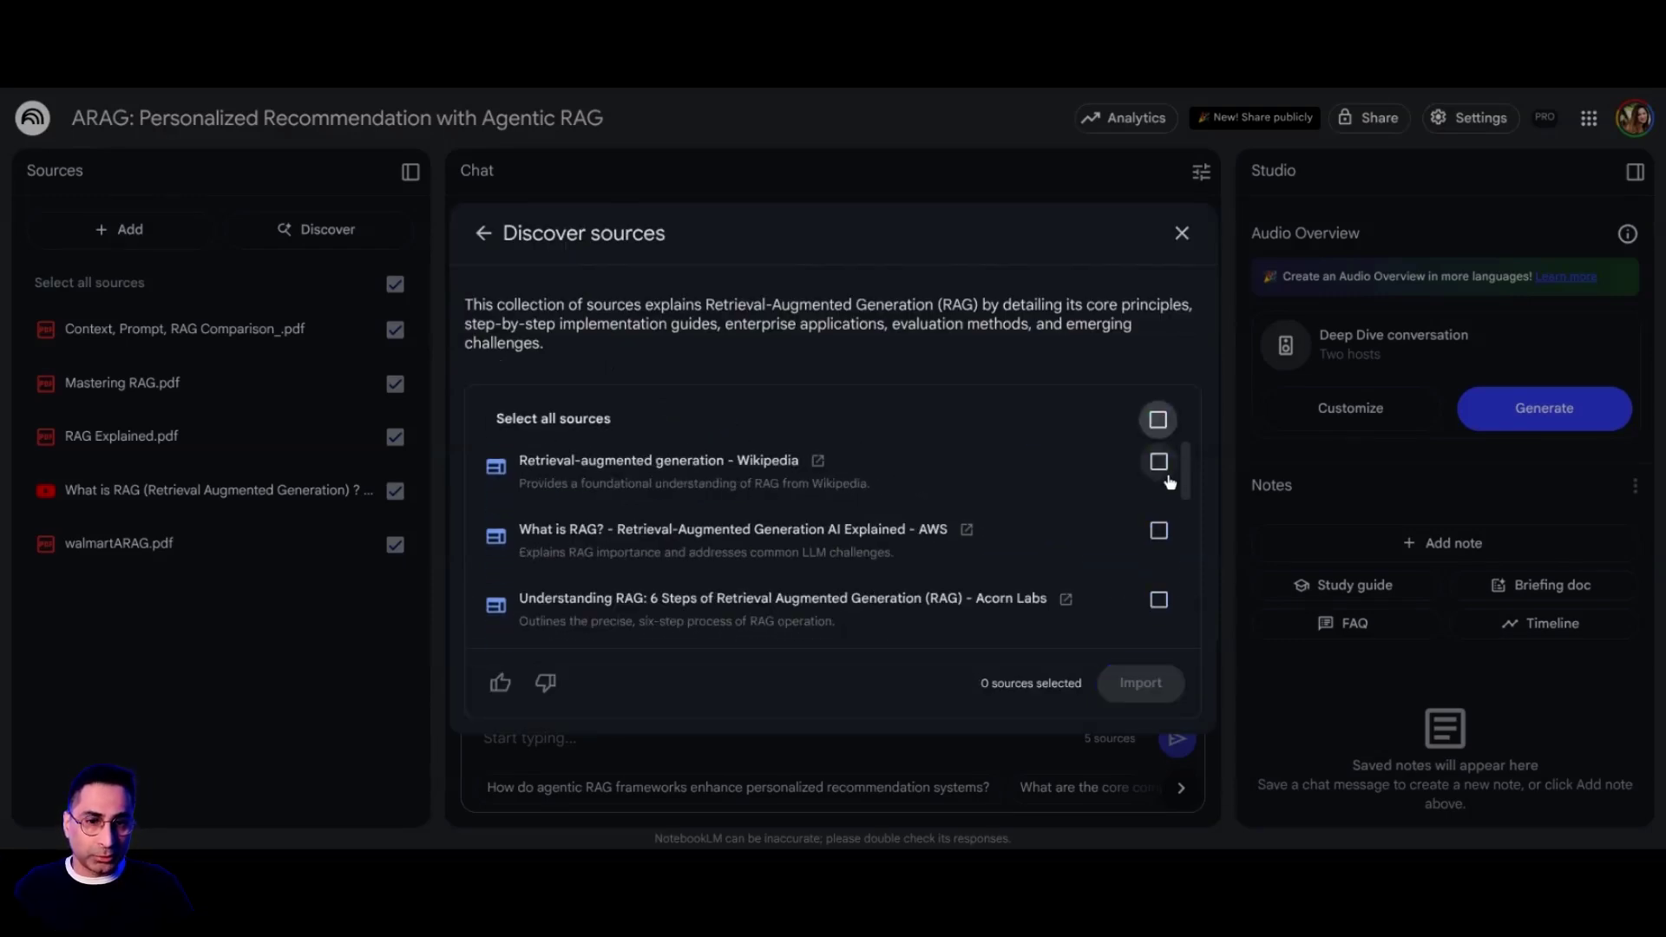
click(1158, 532)
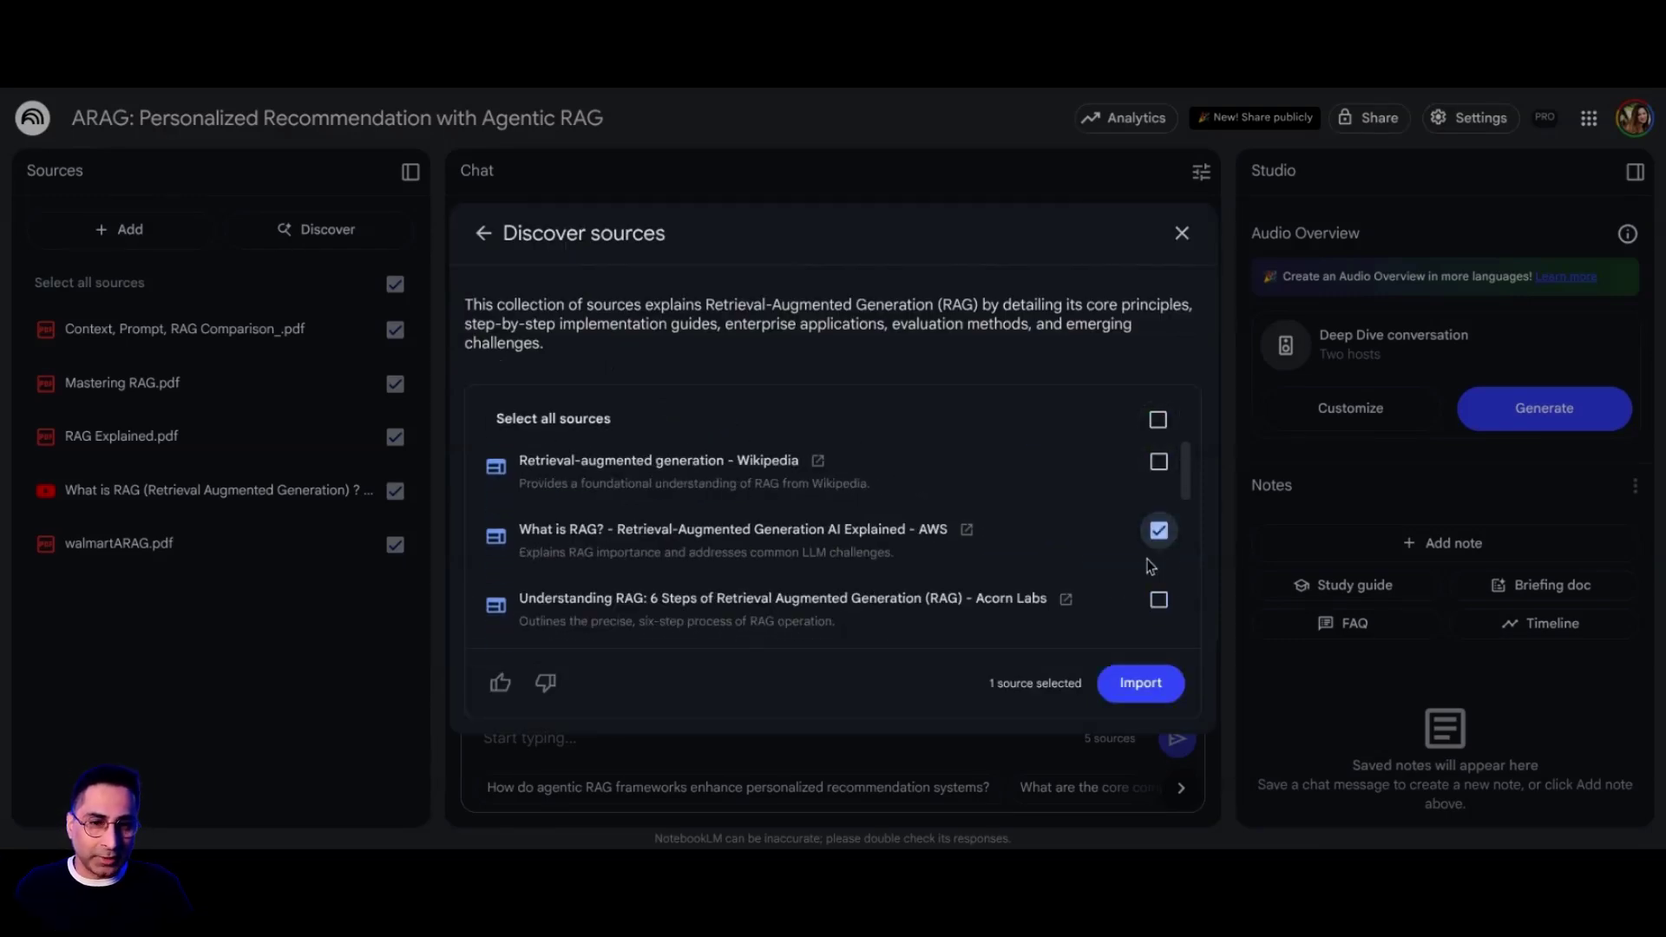
scroll(1159, 521, down, 1)
click(1159, 495)
scroll(1159, 520, down, 1)
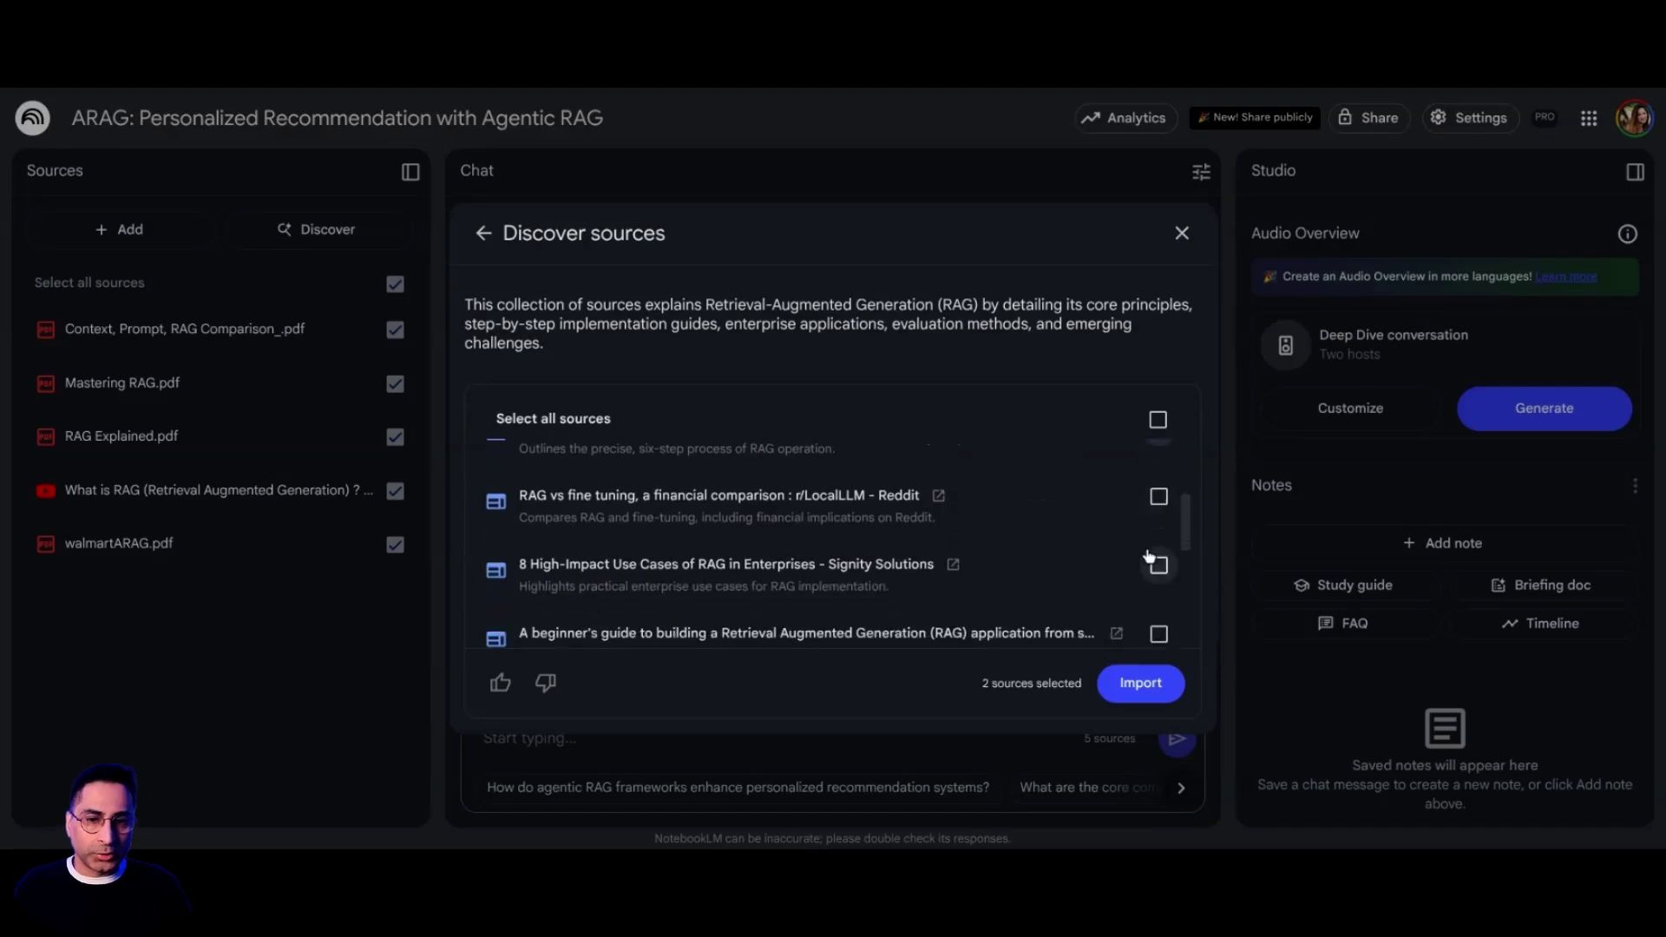
click(1158, 498)
click(1159, 634)
click(1140, 685)
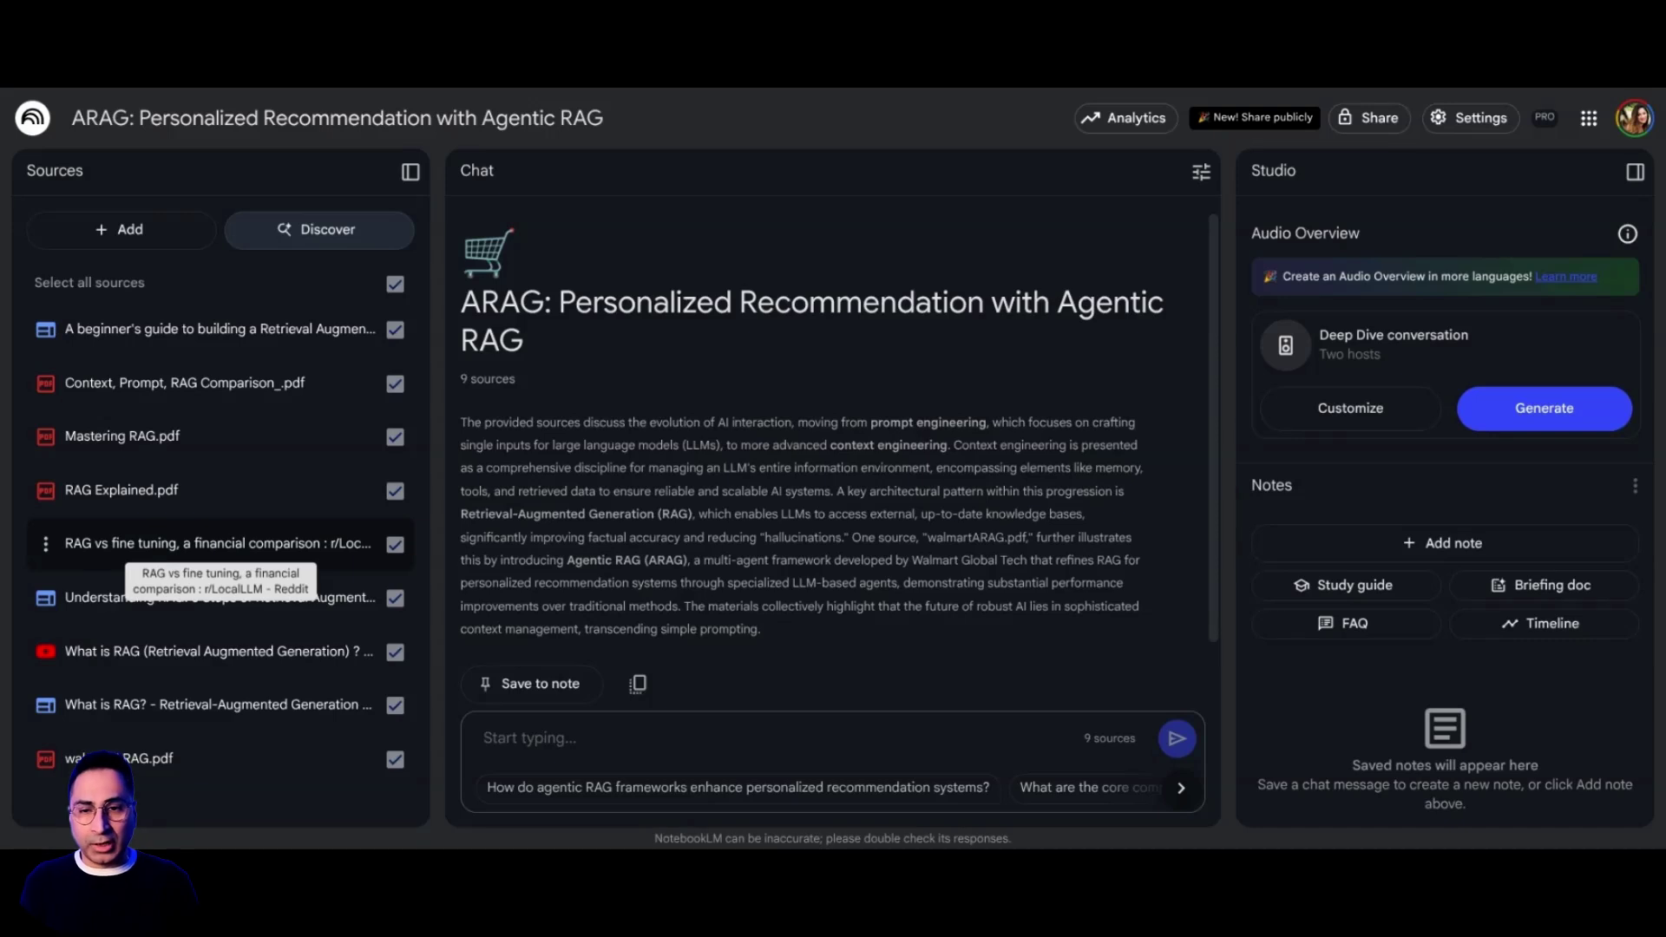
- Launch the Audio Overview plus Study guide, Briefing doc, FAQ, Timeline and Mind Map generation
click(410, 172)
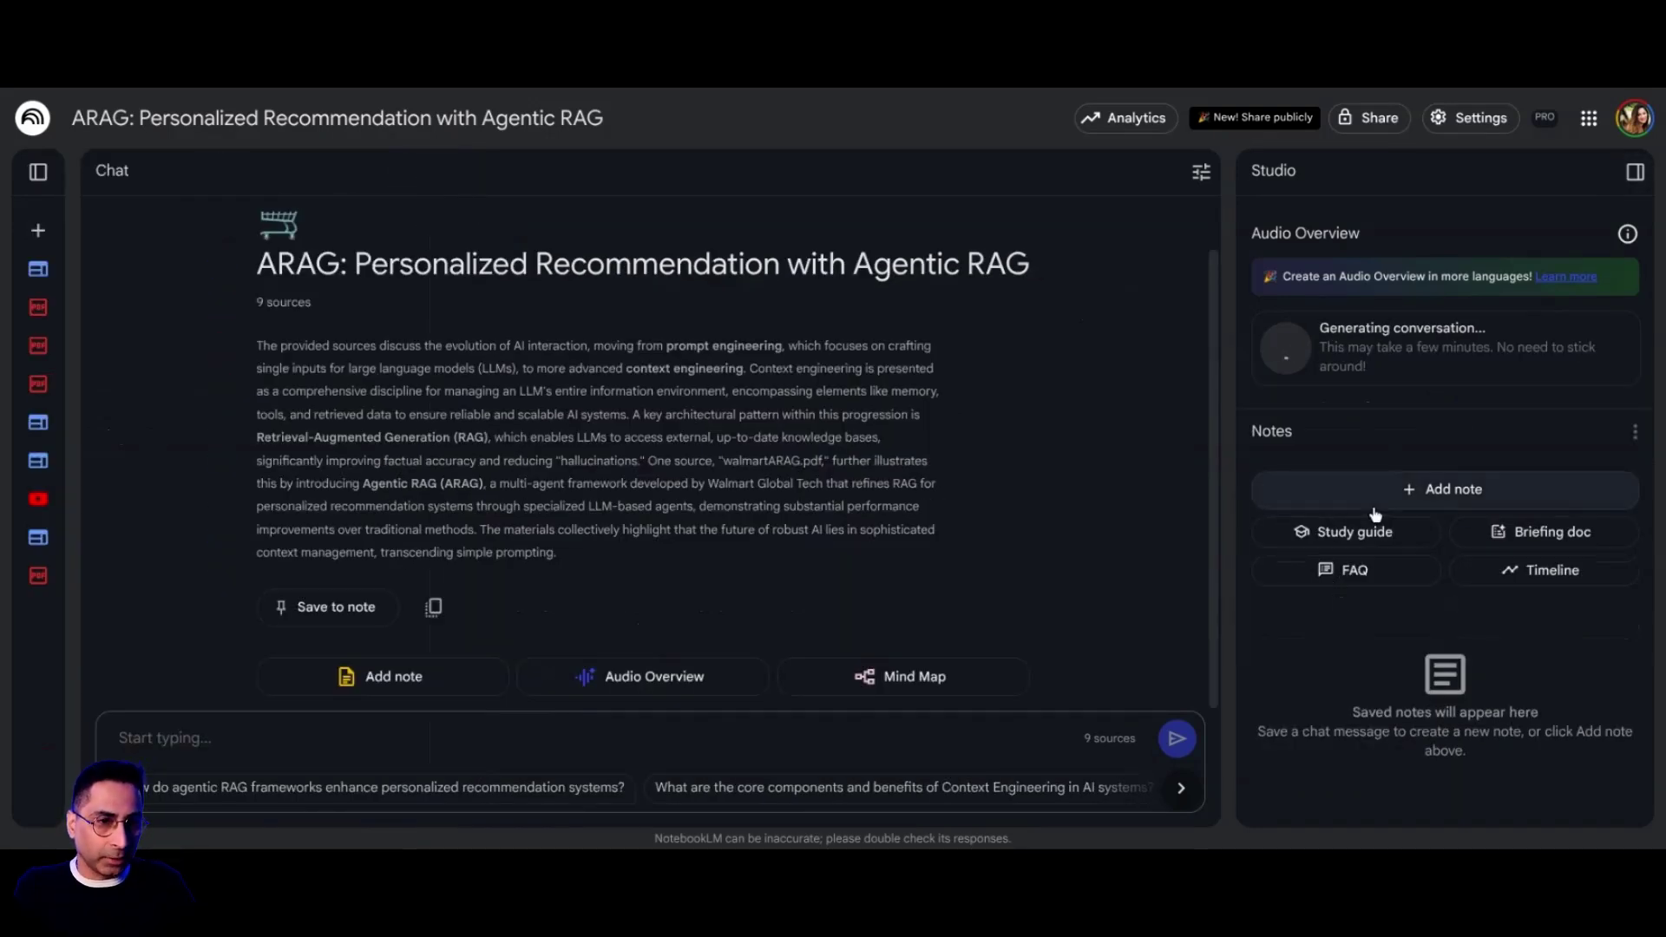
click(1364, 541)
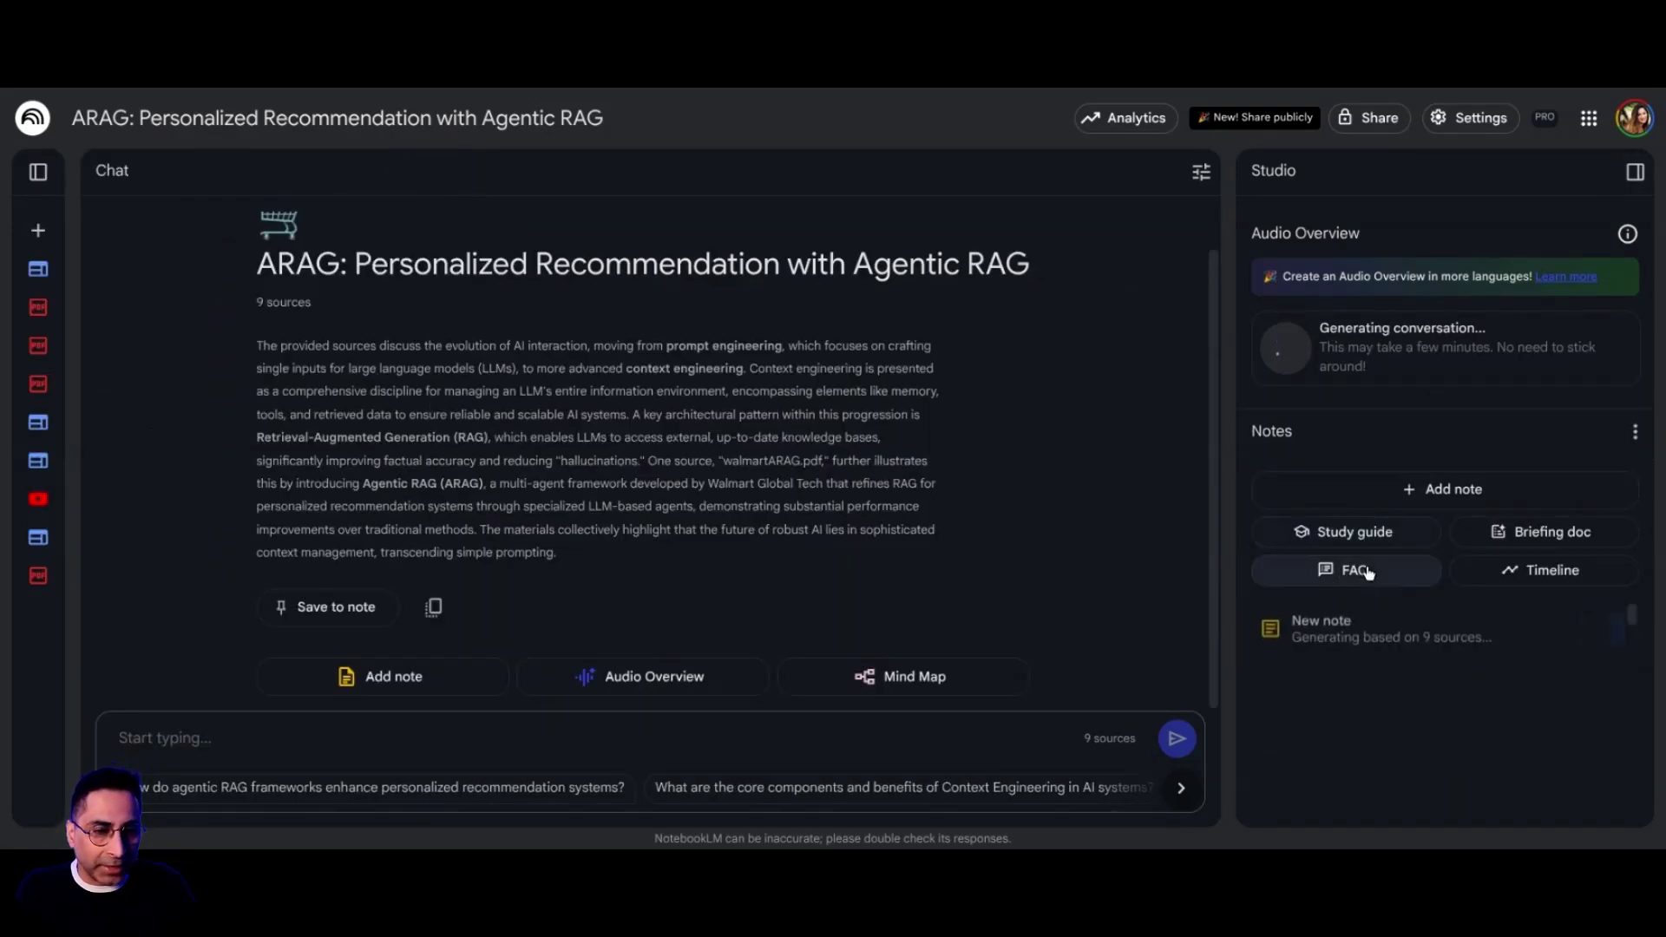
click(1532, 532)
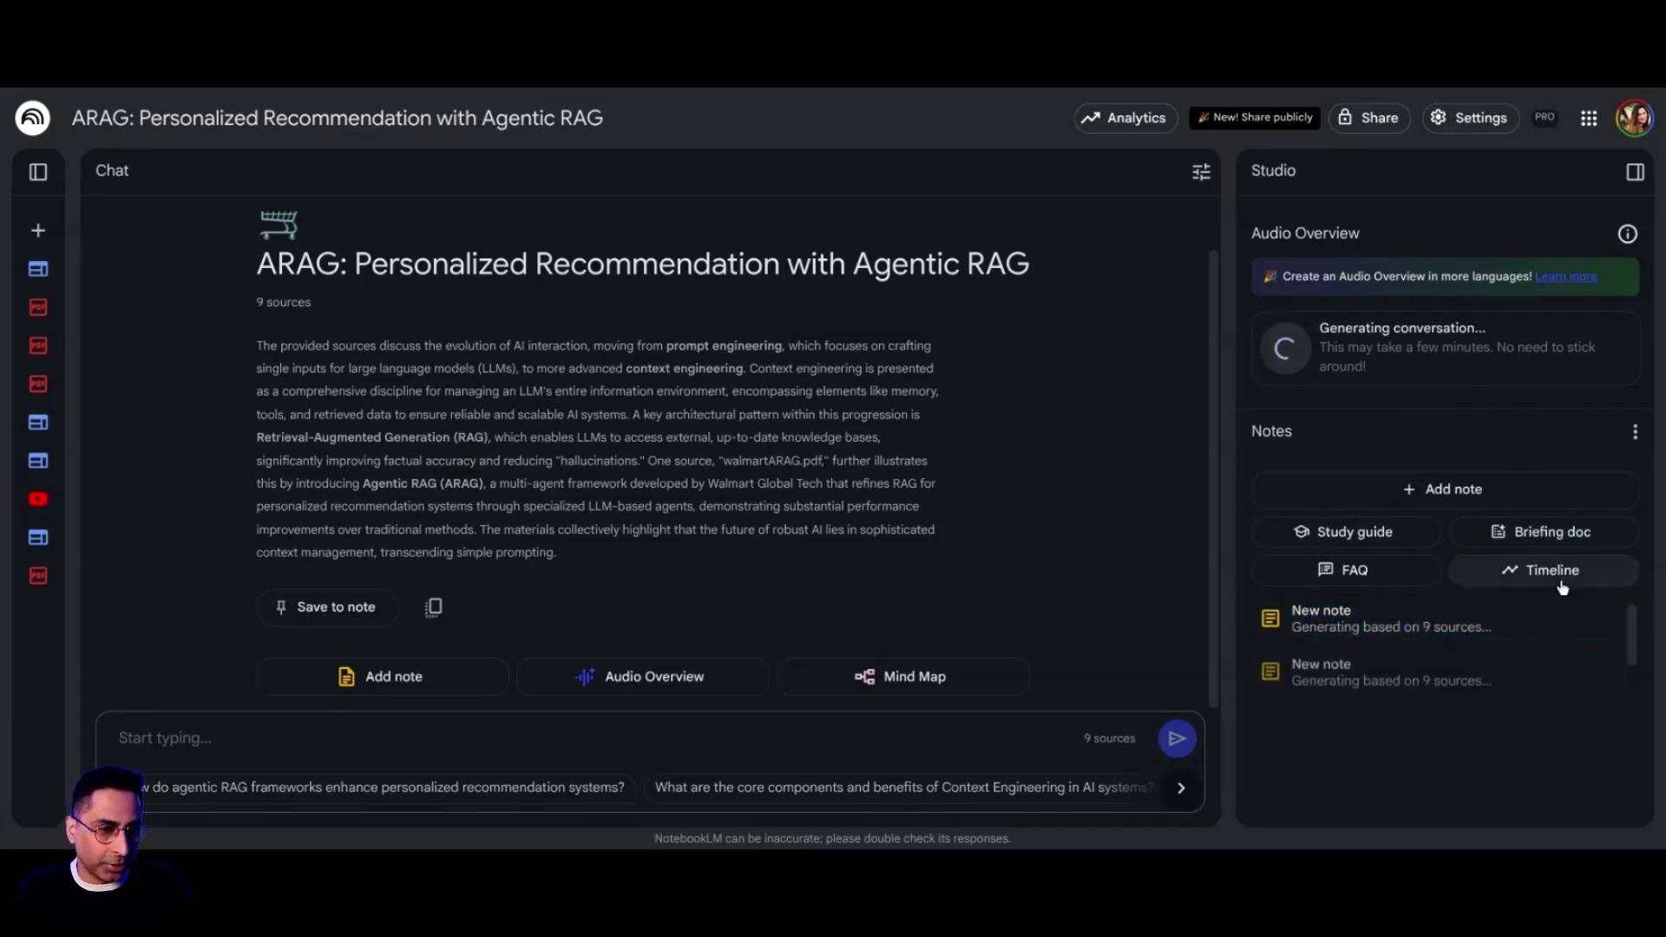
click(1352, 579)
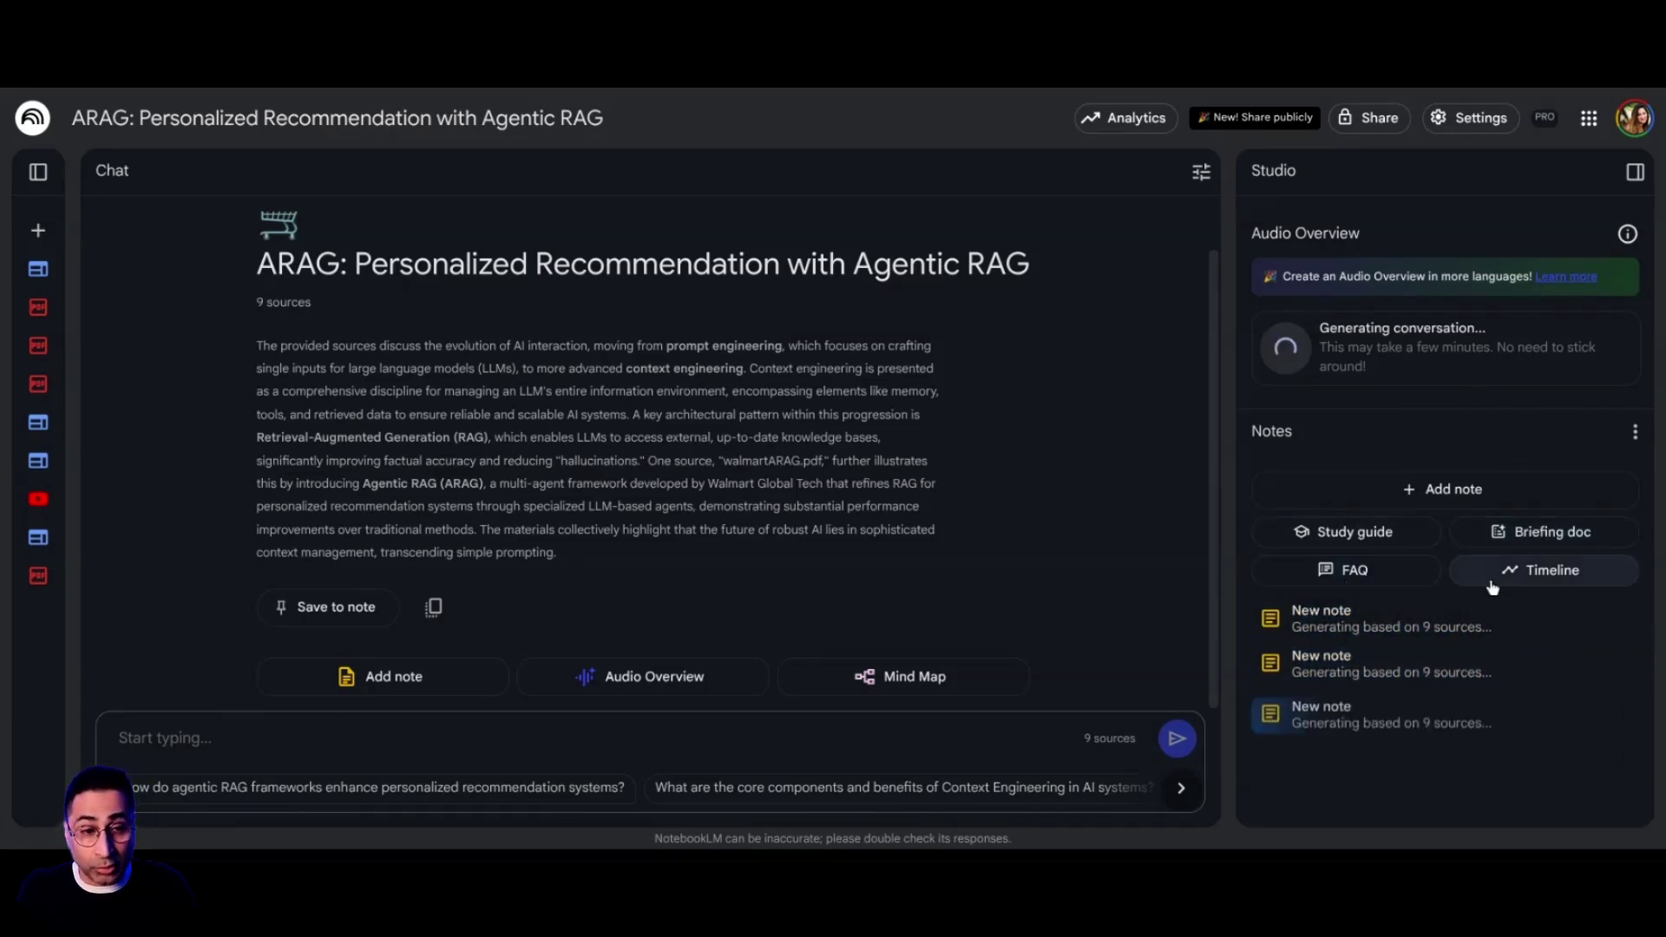
click(1518, 578)
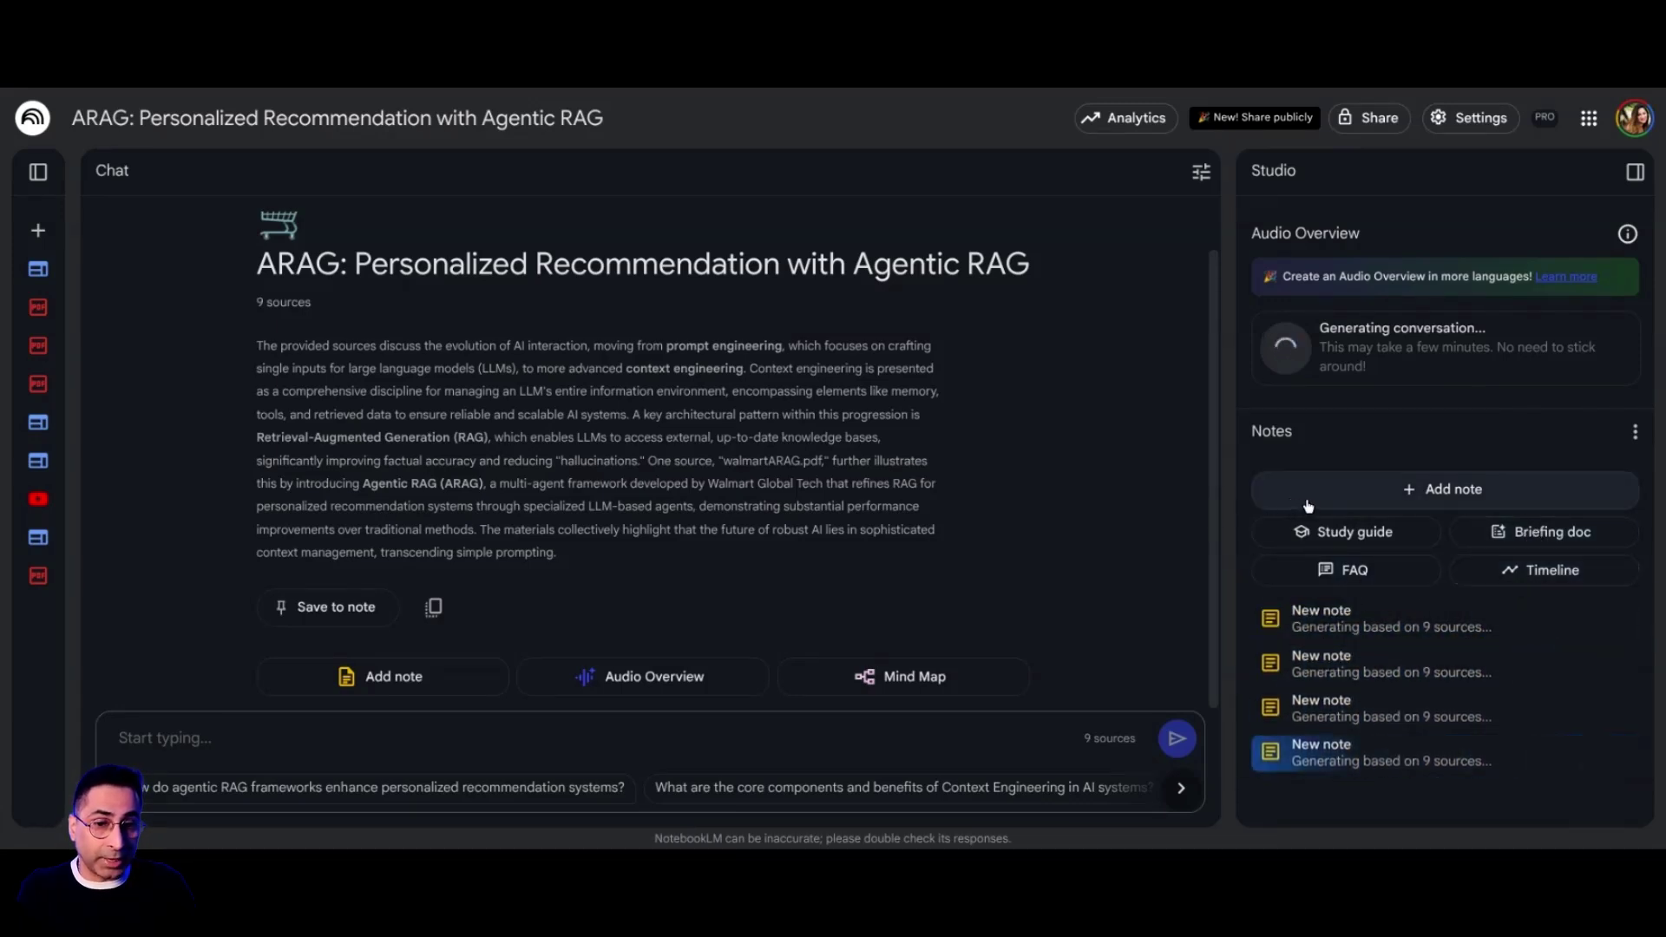
click(888, 683)
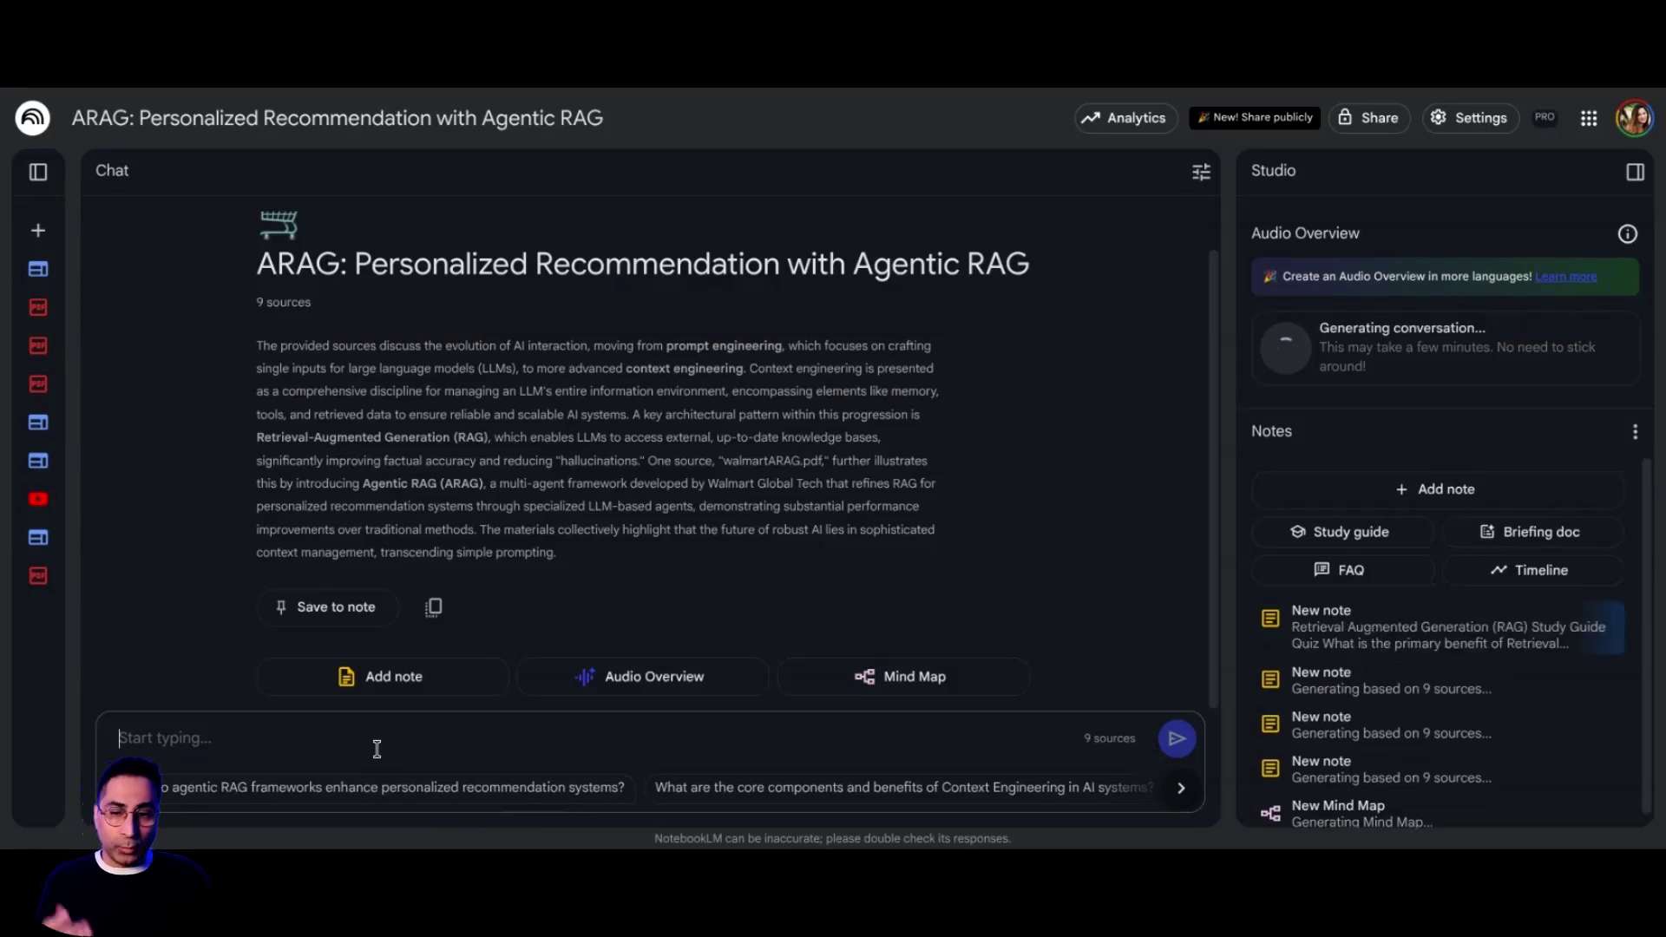
- Ask the suggested agentic RAG recommendation question and read the answer, toggling the sources list
click(451, 787)
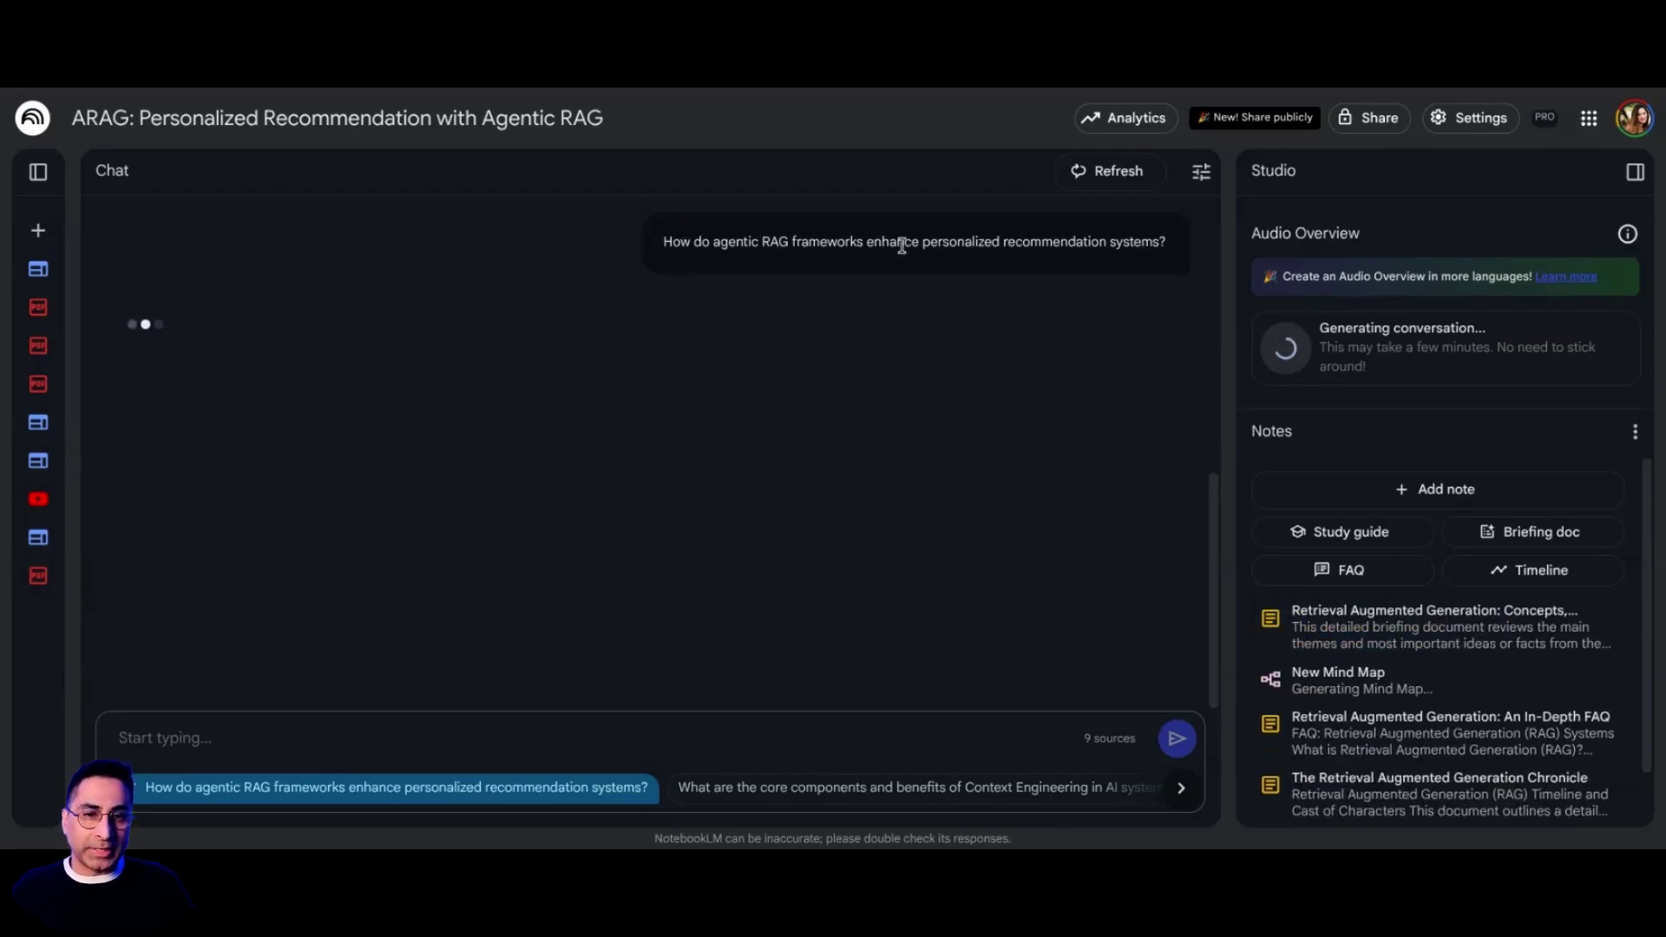
click(39, 172)
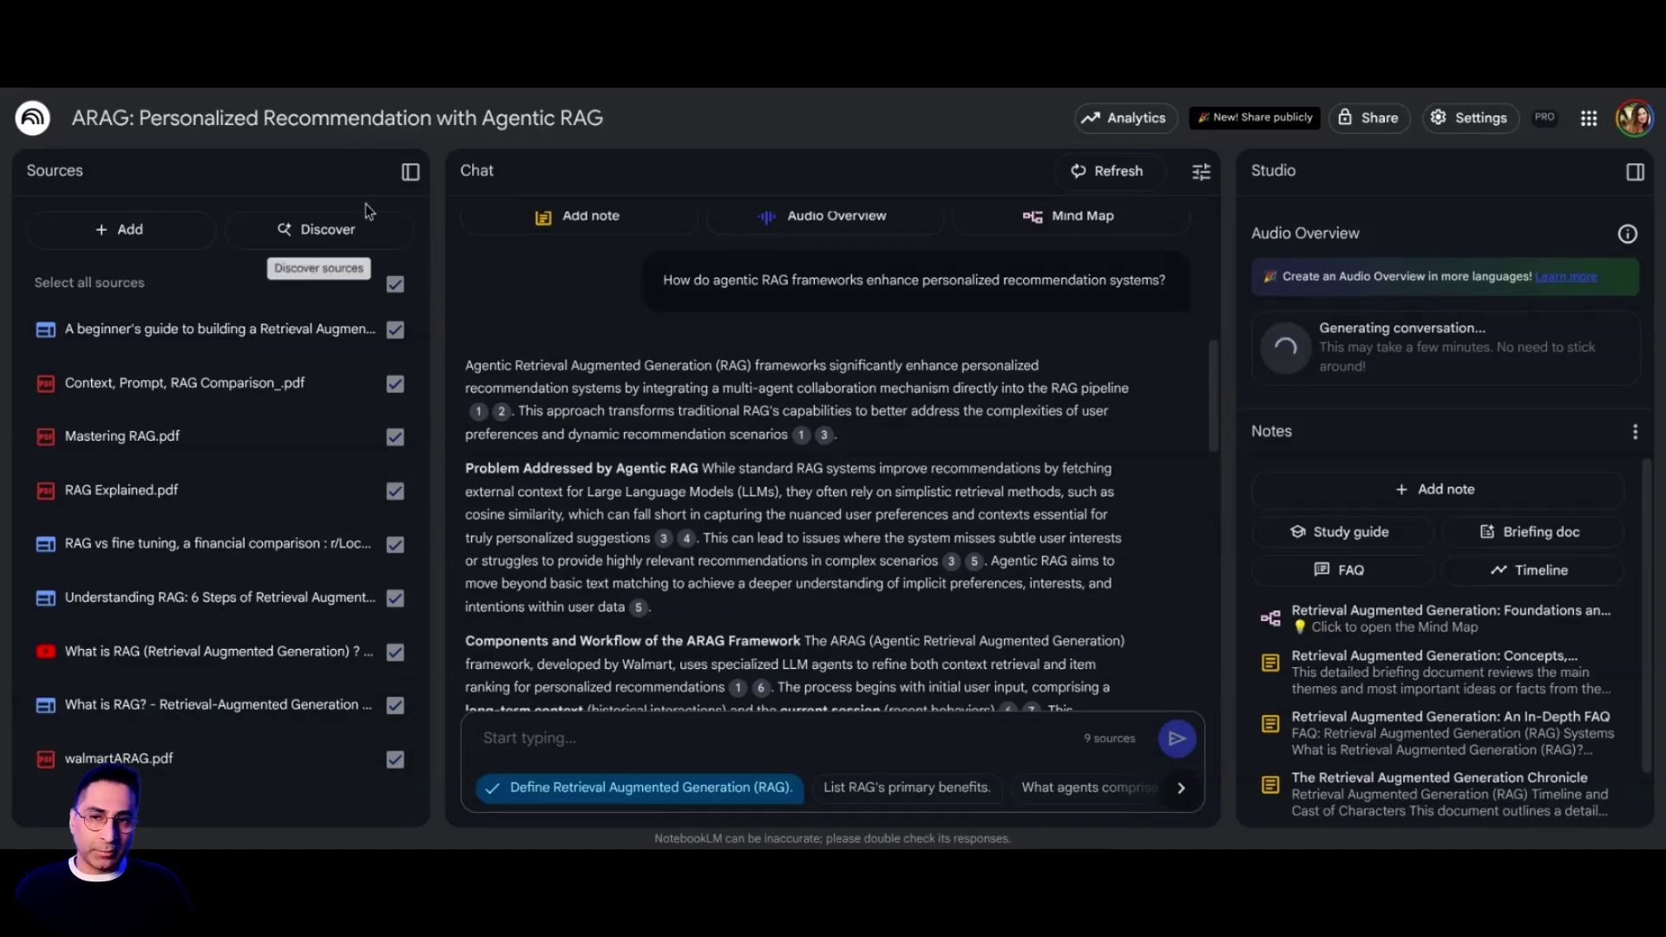
click(410, 174)
scroll(227, 375, down, 3)
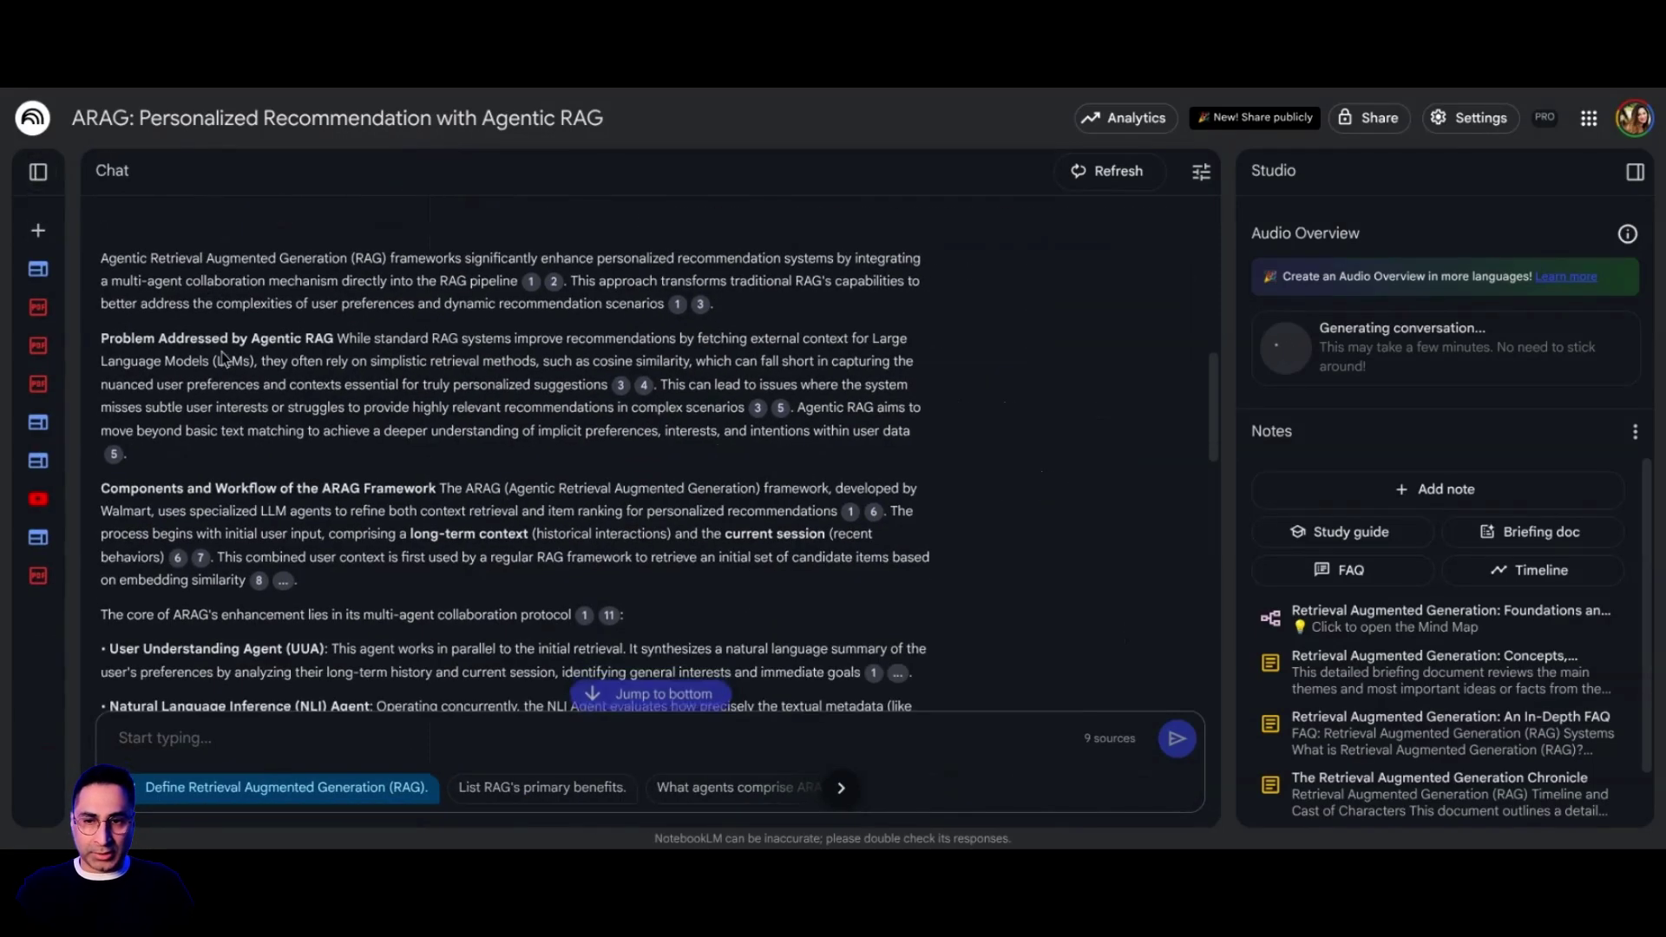
click(37, 575)
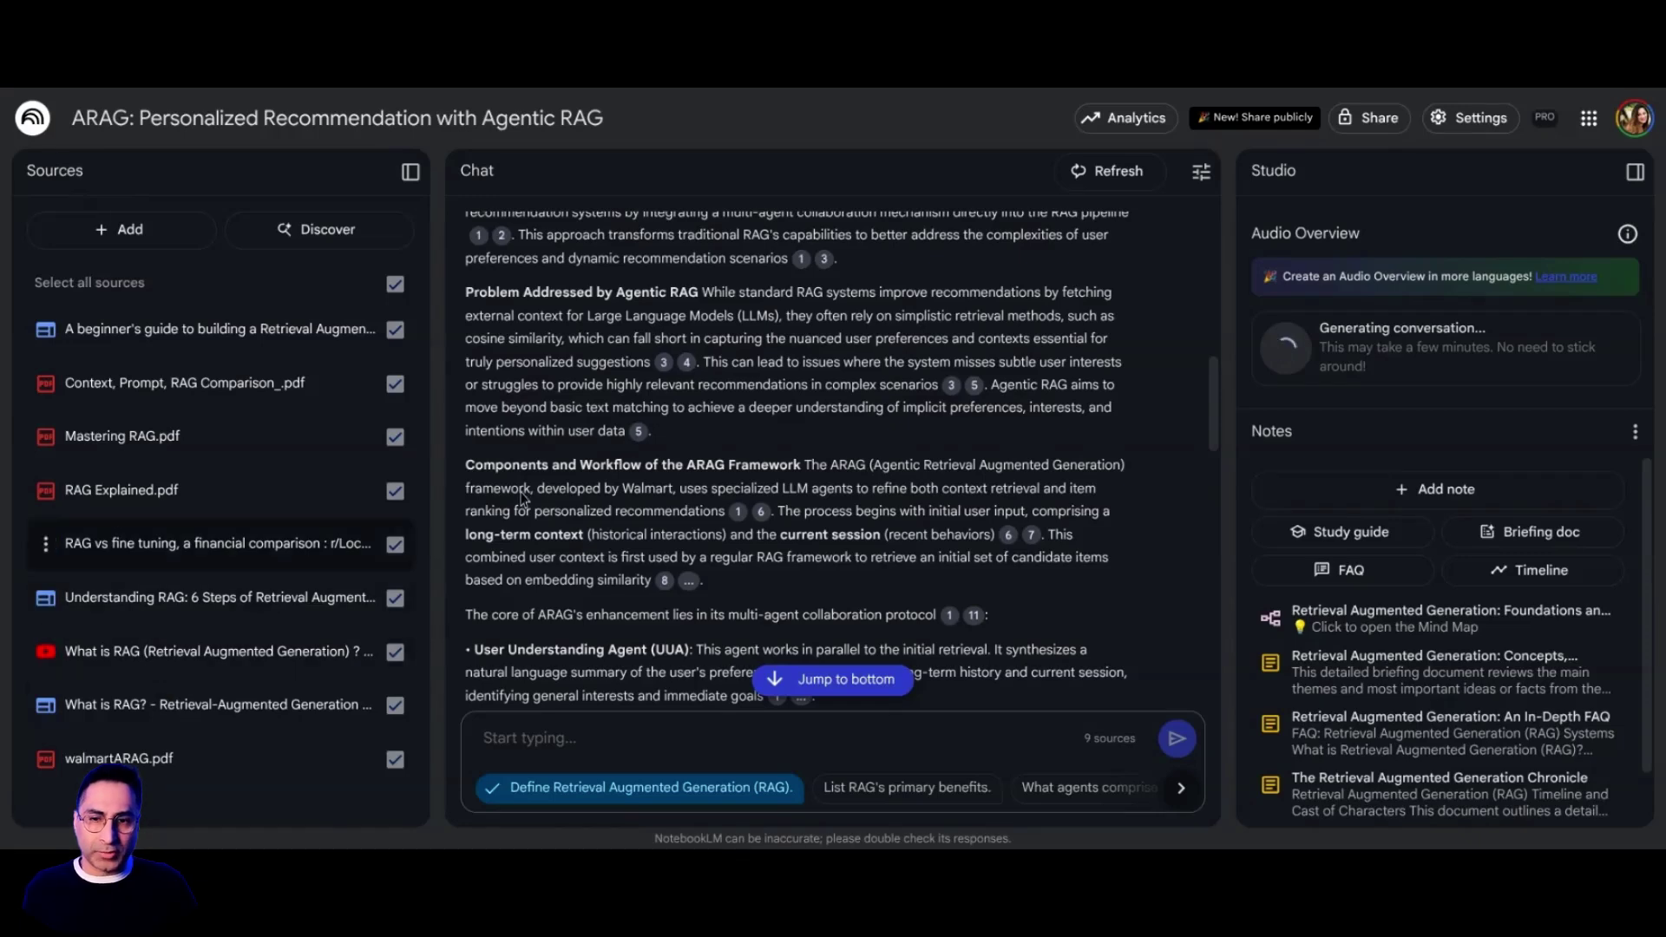
click(410, 171)
scroll(700, 425, down, 10)
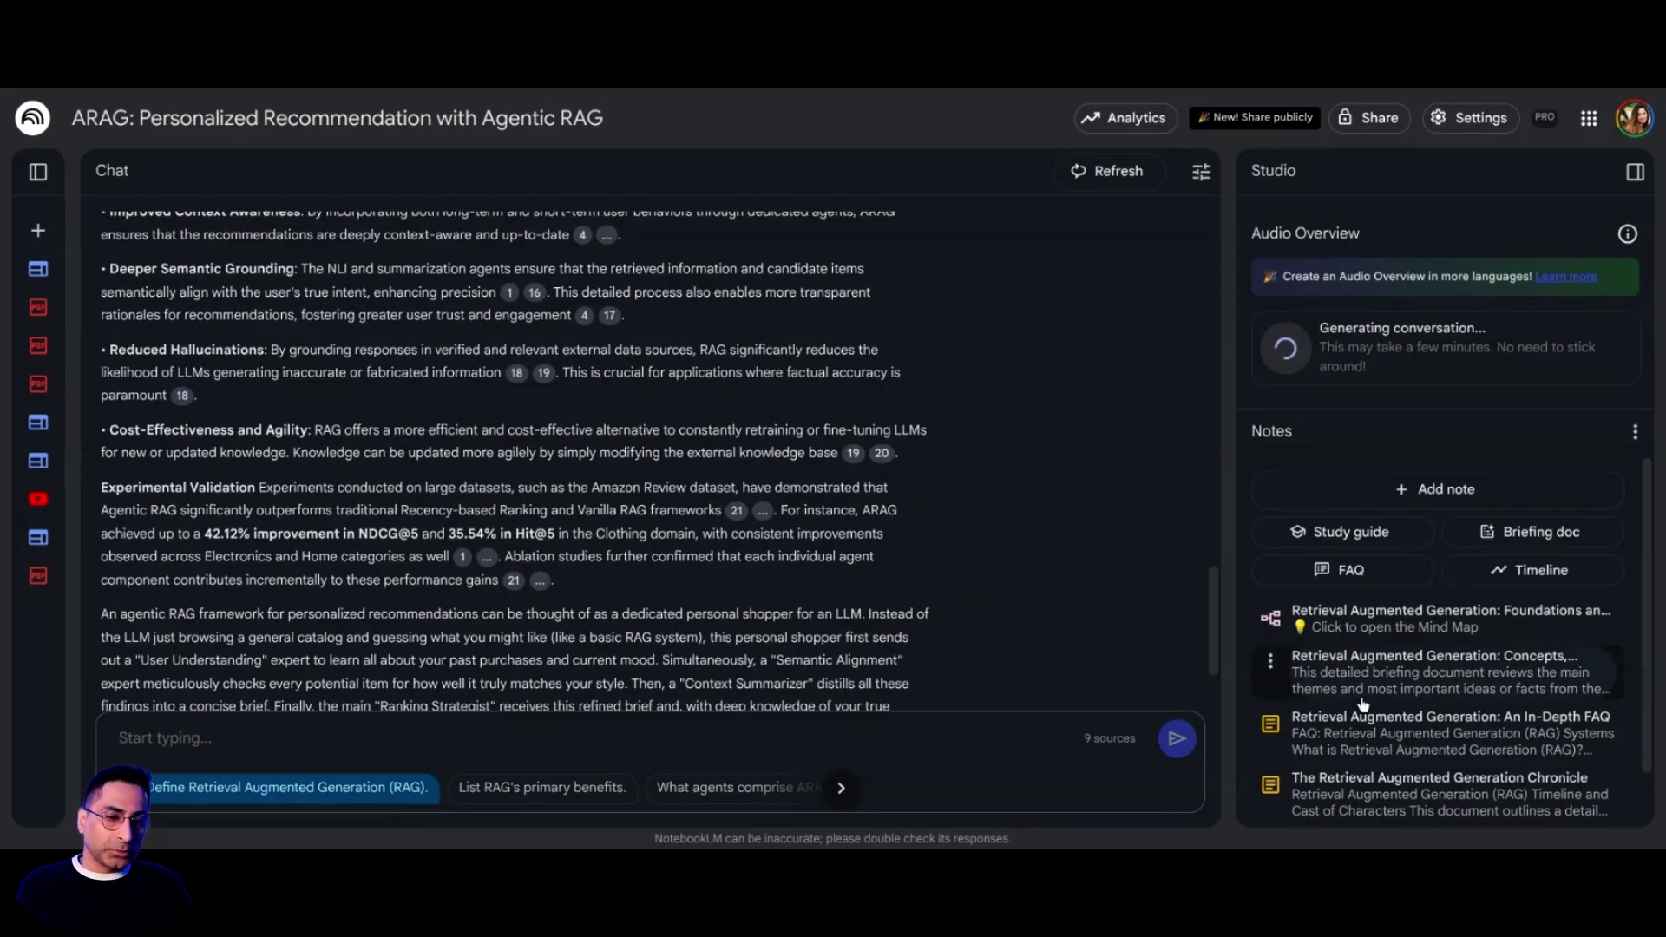
scroll(1364, 694, down, 1)
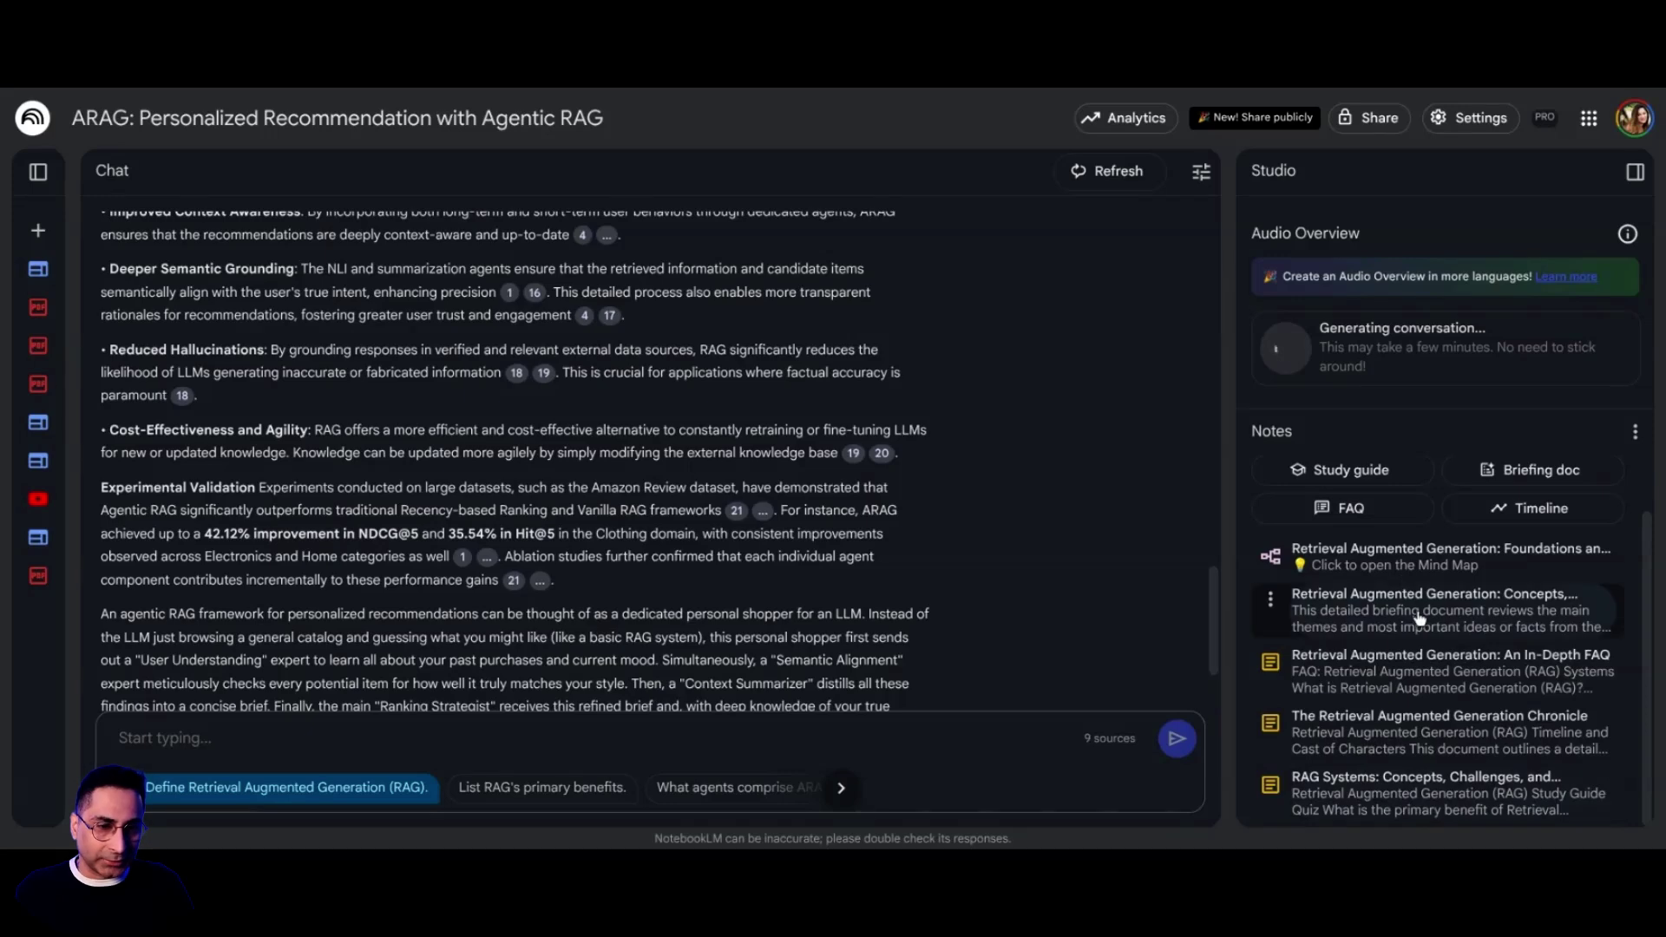
- Open the mind map and expand Introduction to RAG and RAG vs. Fine-tuning vs. Prompt Engineering
click(1419, 565)
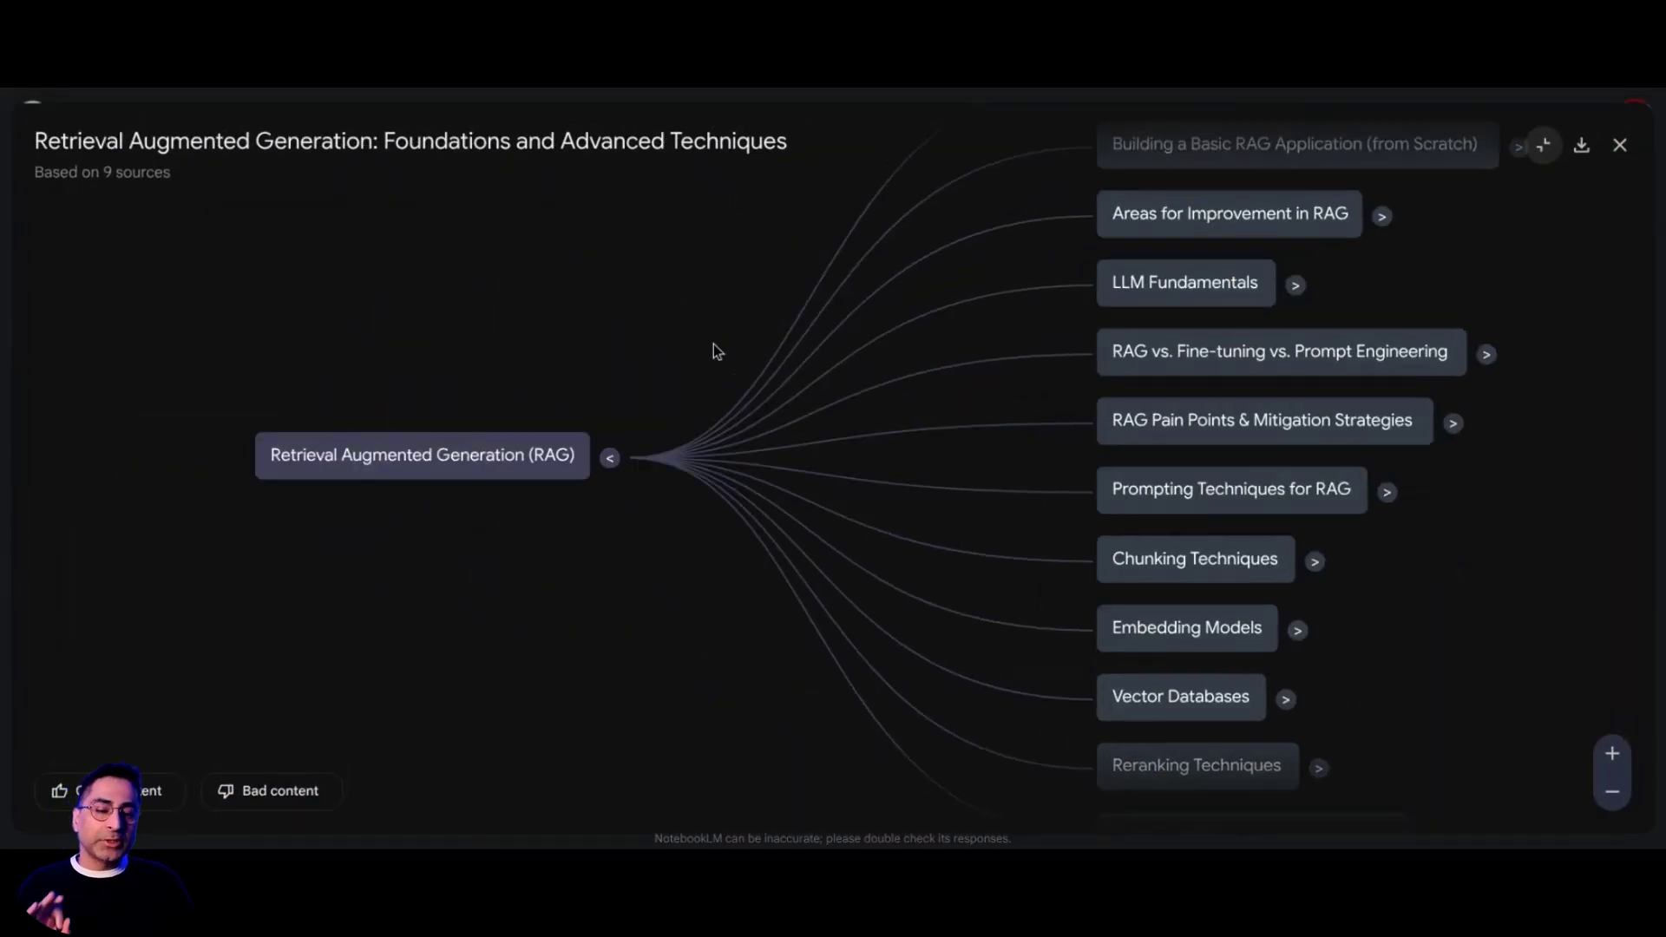
drag(713, 344, 511, 459)
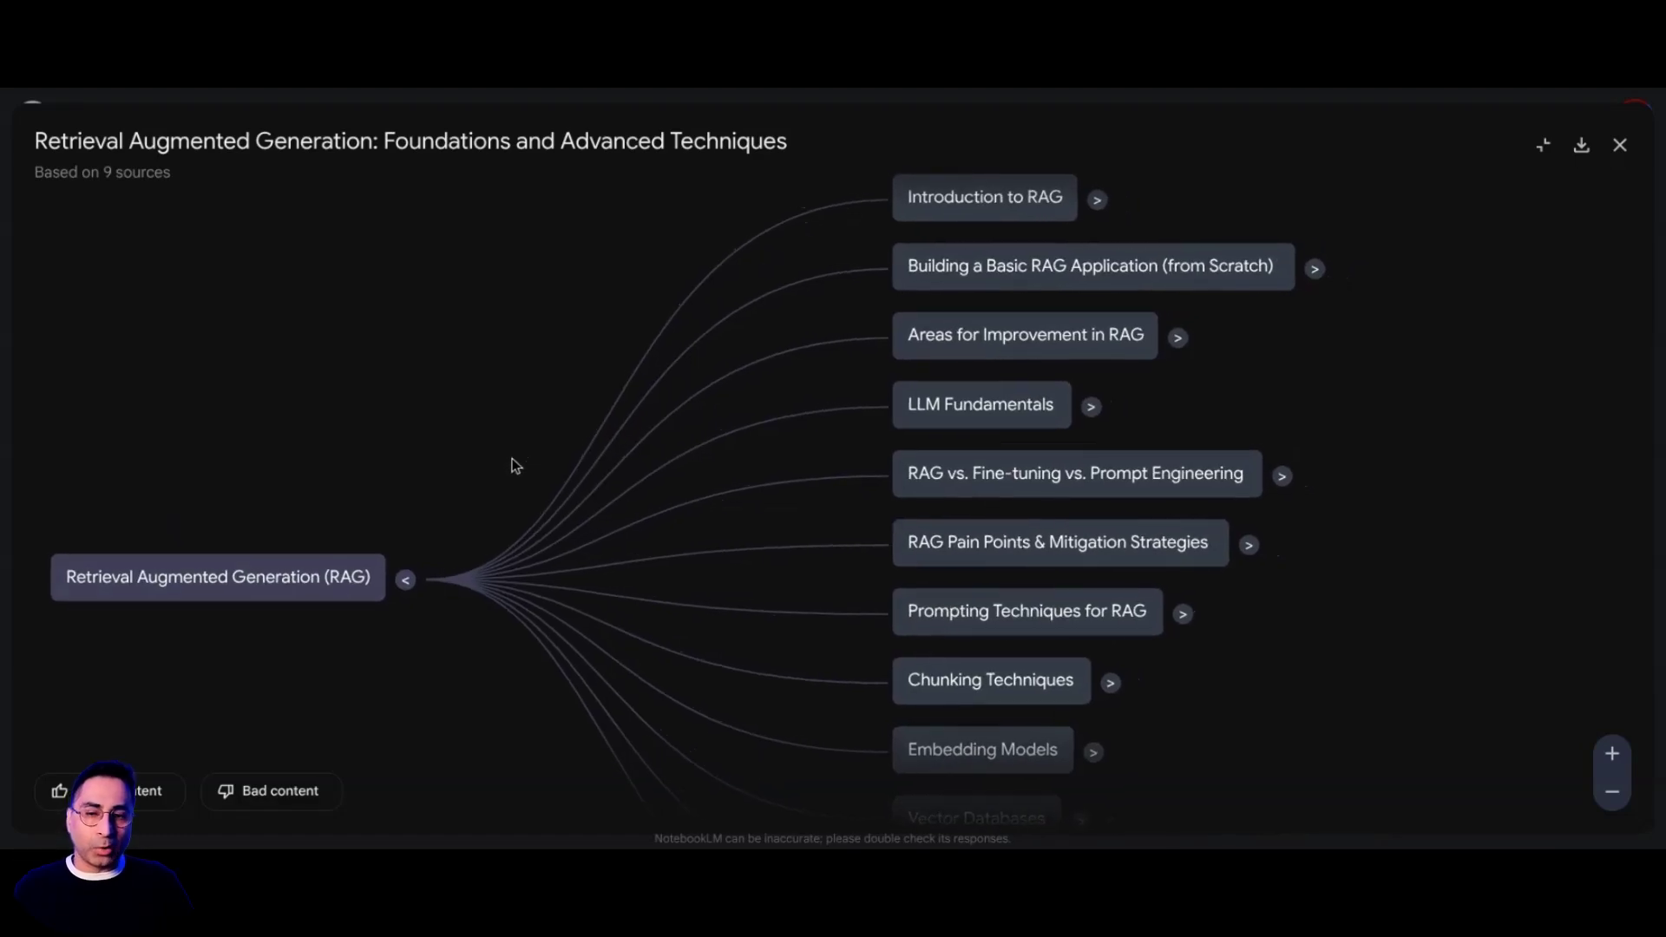
drag(512, 458, 573, 392)
drag(654, 332, 428, 377)
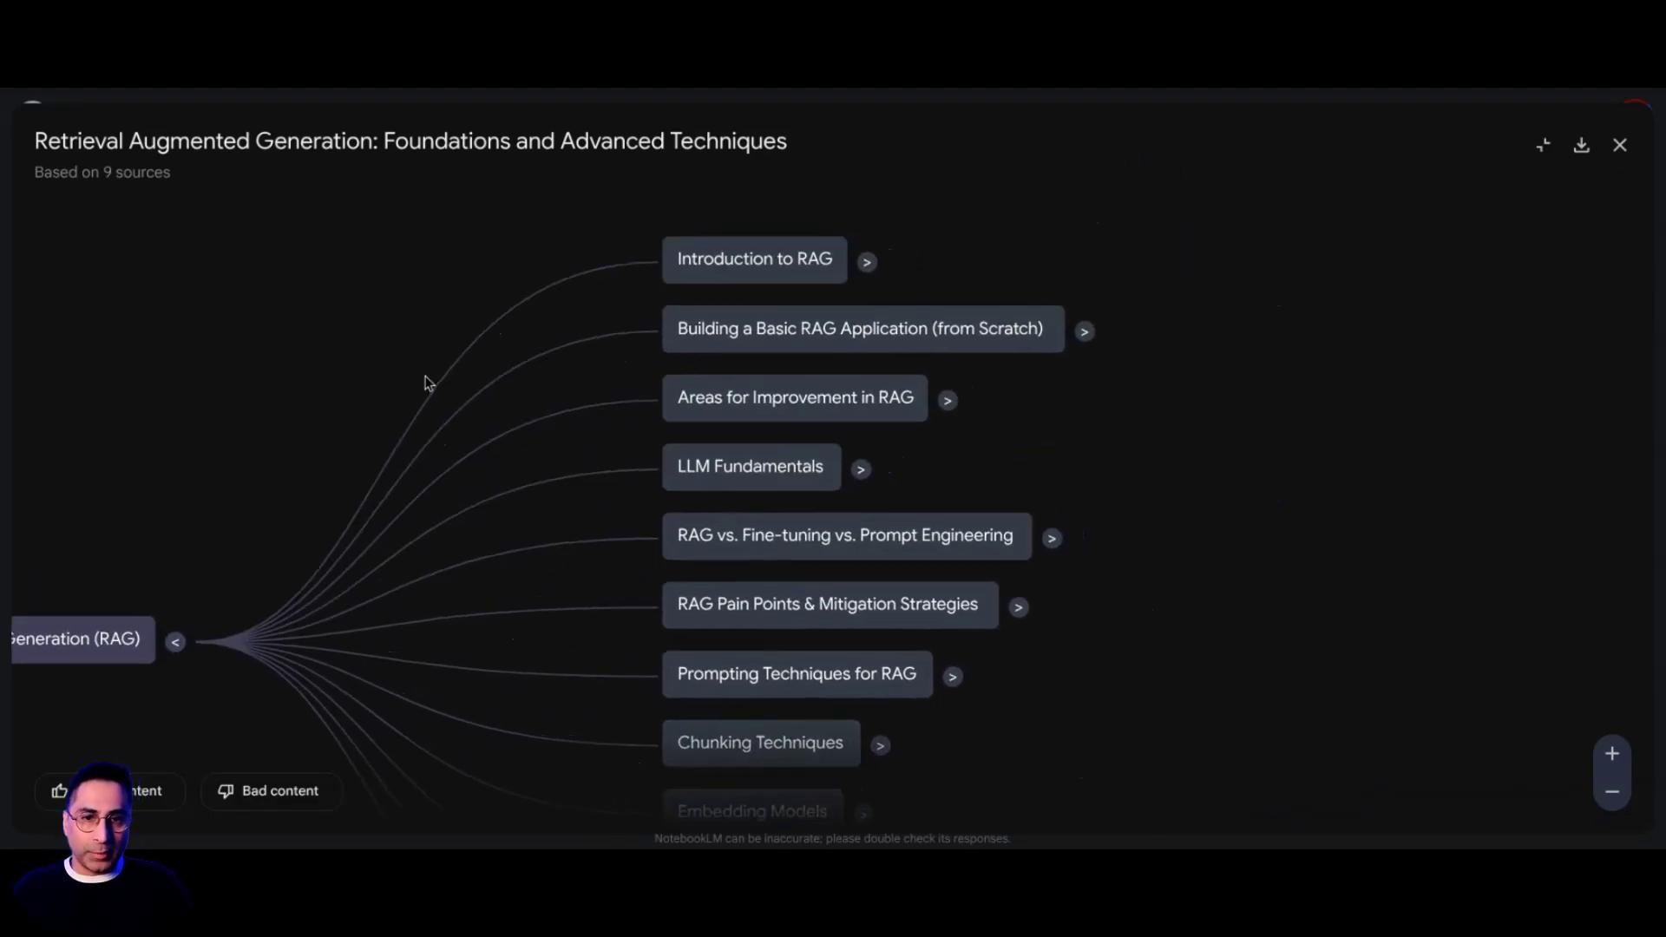
click(865, 261)
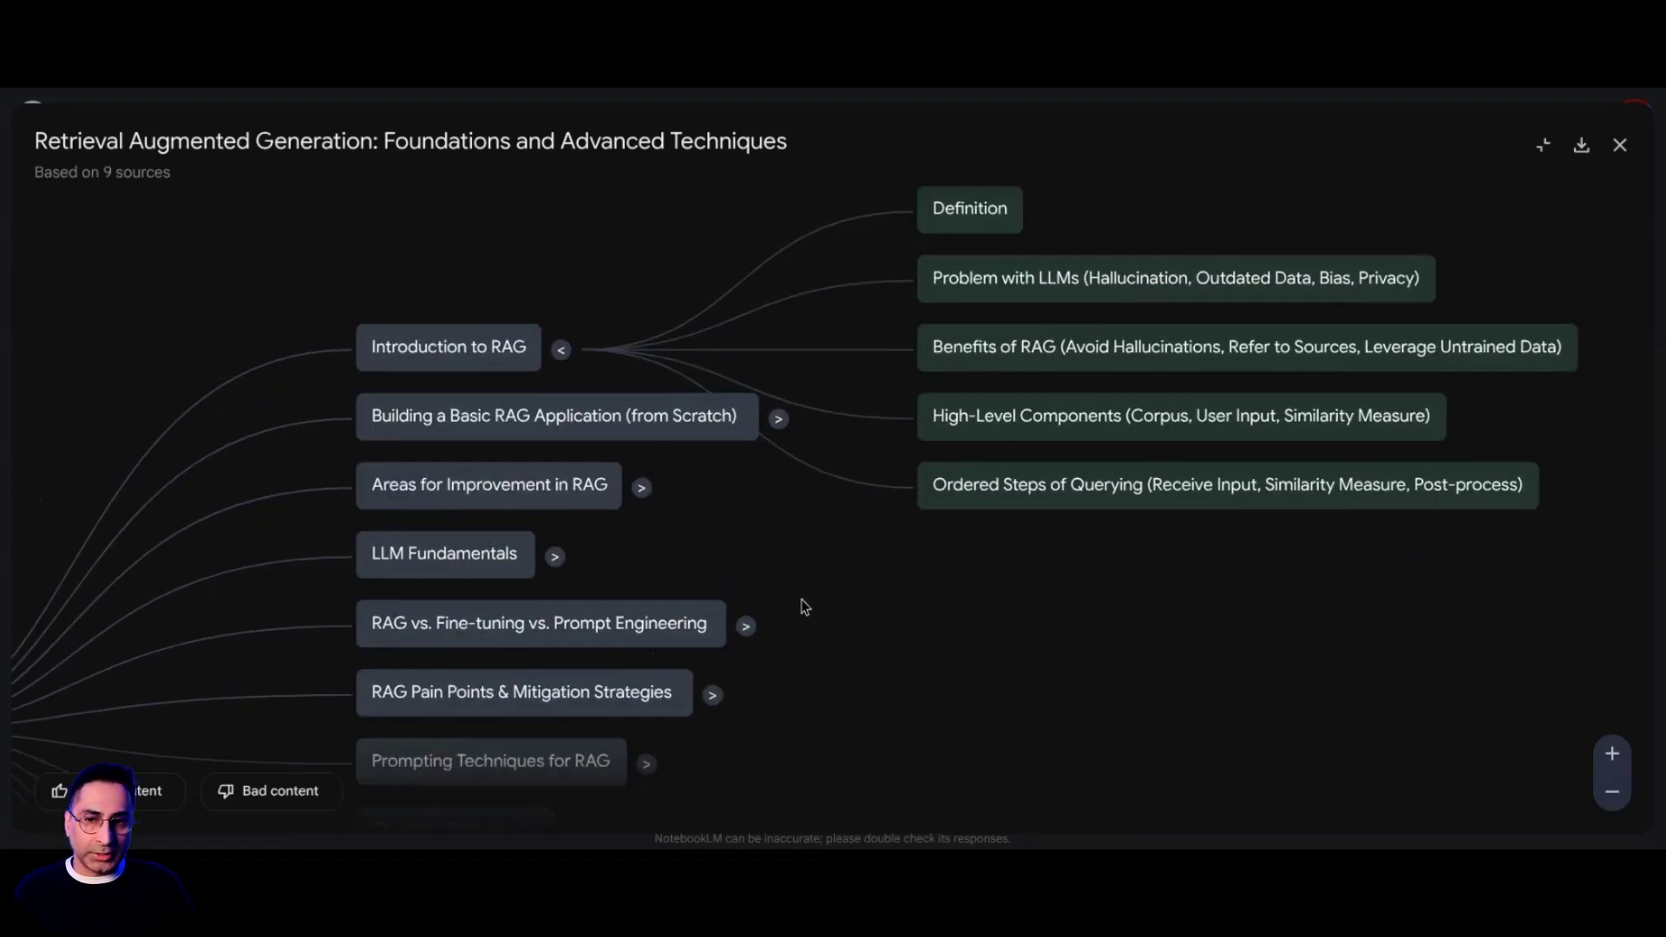
drag(852, 541, 872, 487)
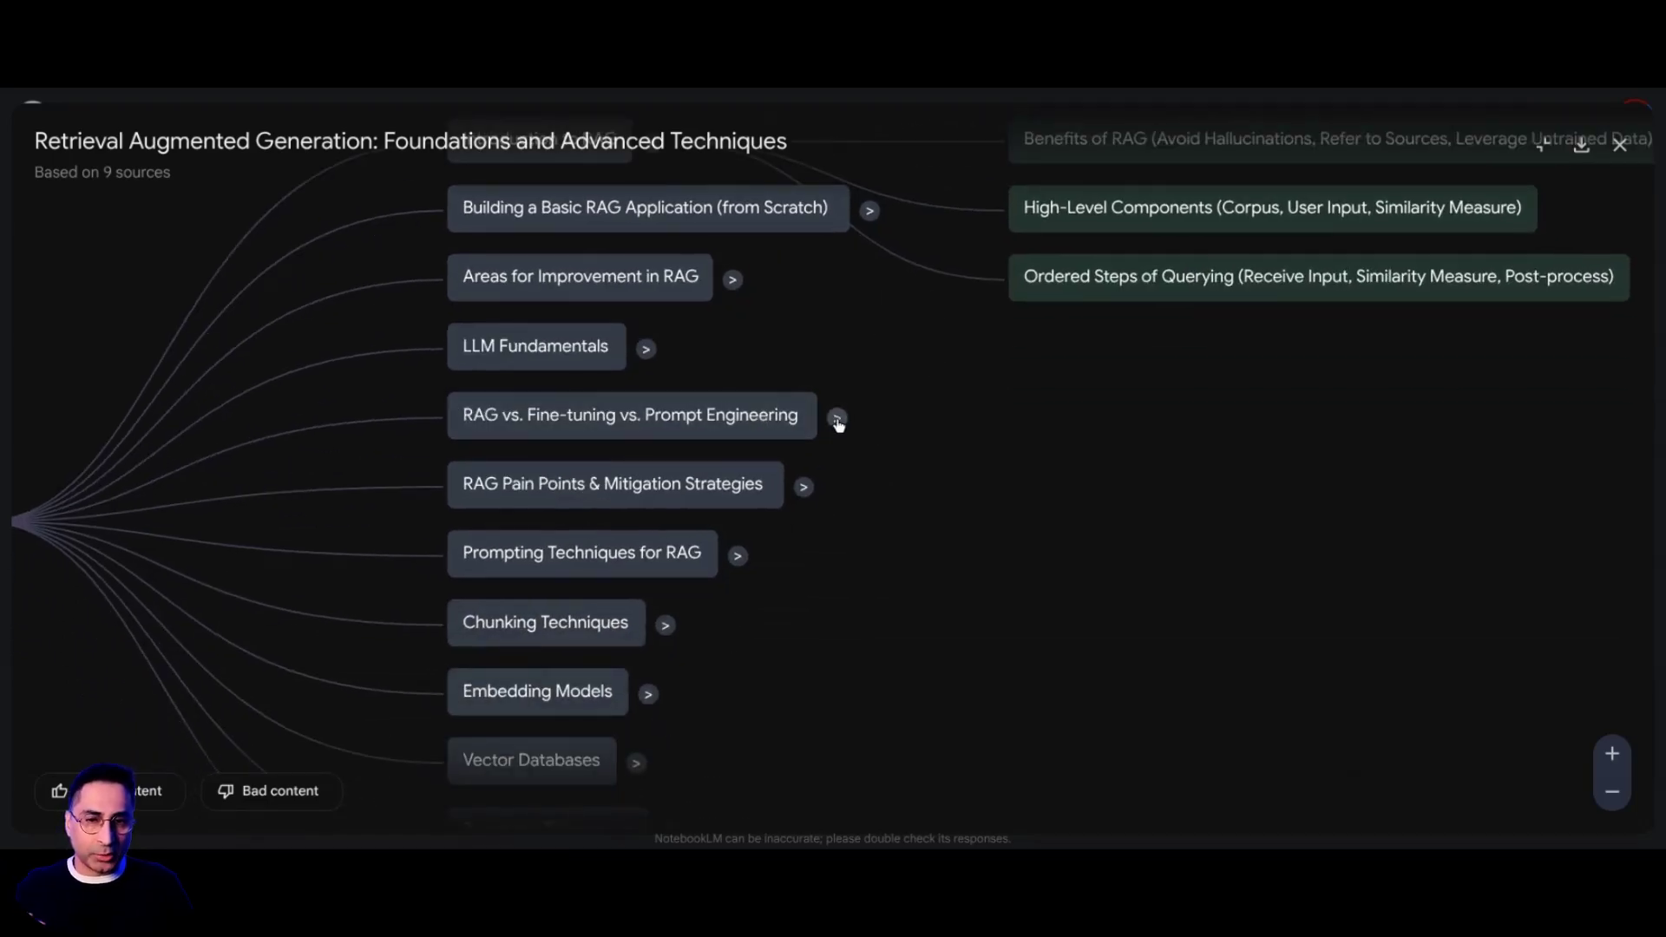
click(837, 420)
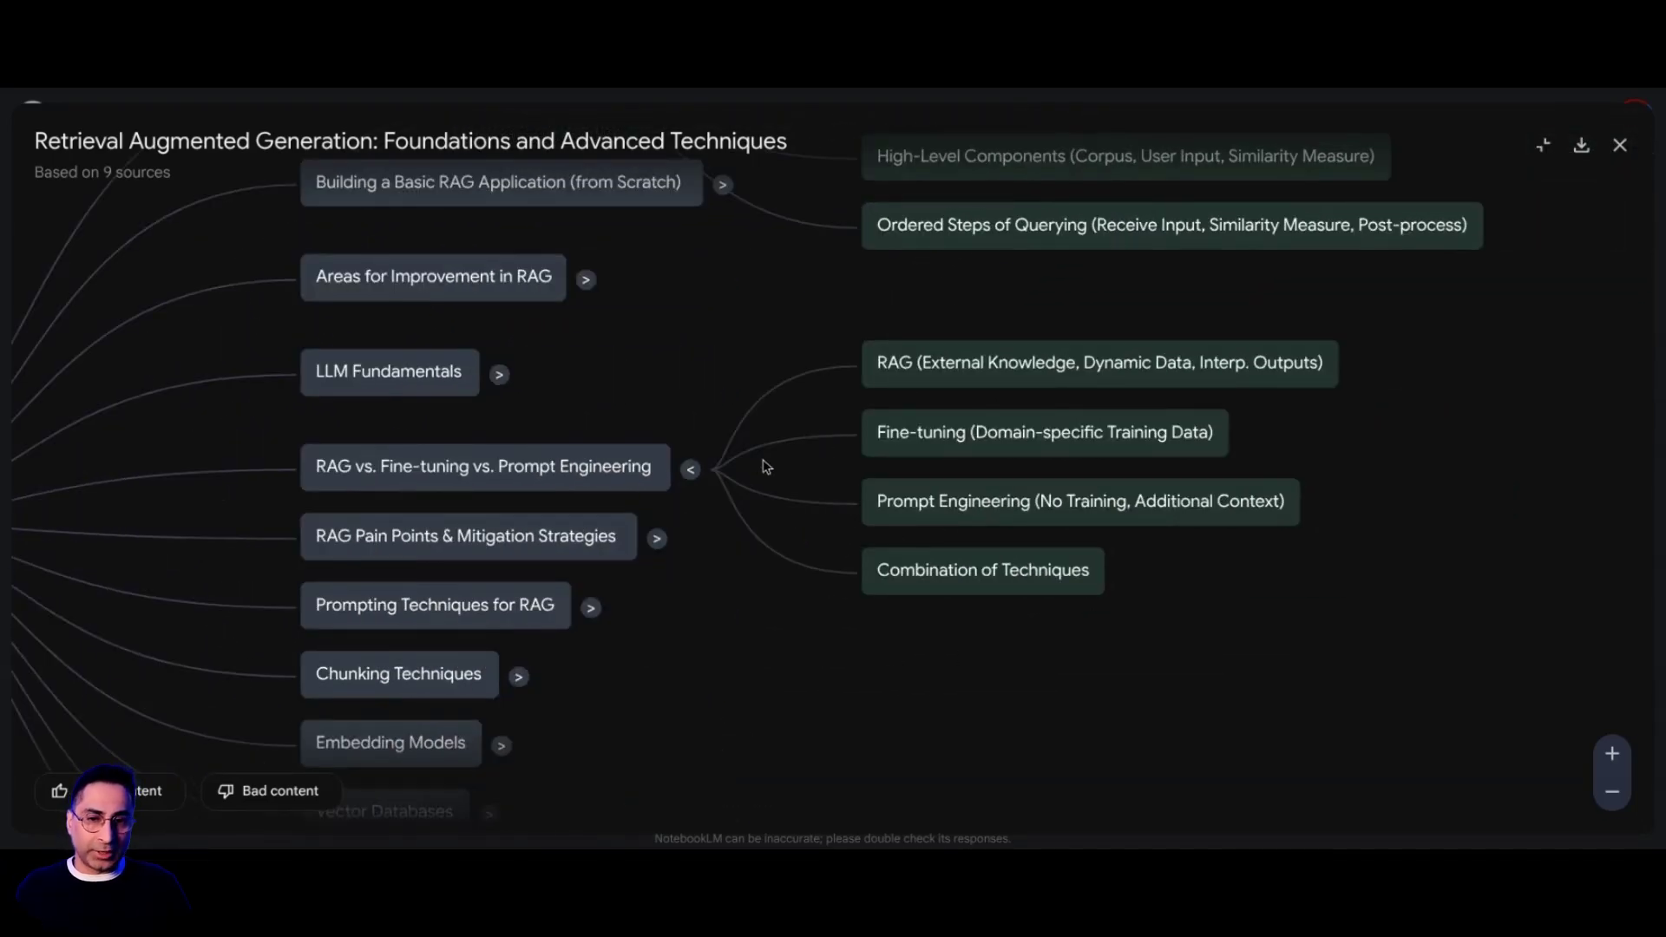
- Expand Embedding Models and Concept of Embeddings, then send Concept of Embeddings to the chat
scroll(707, 581, down, 5)
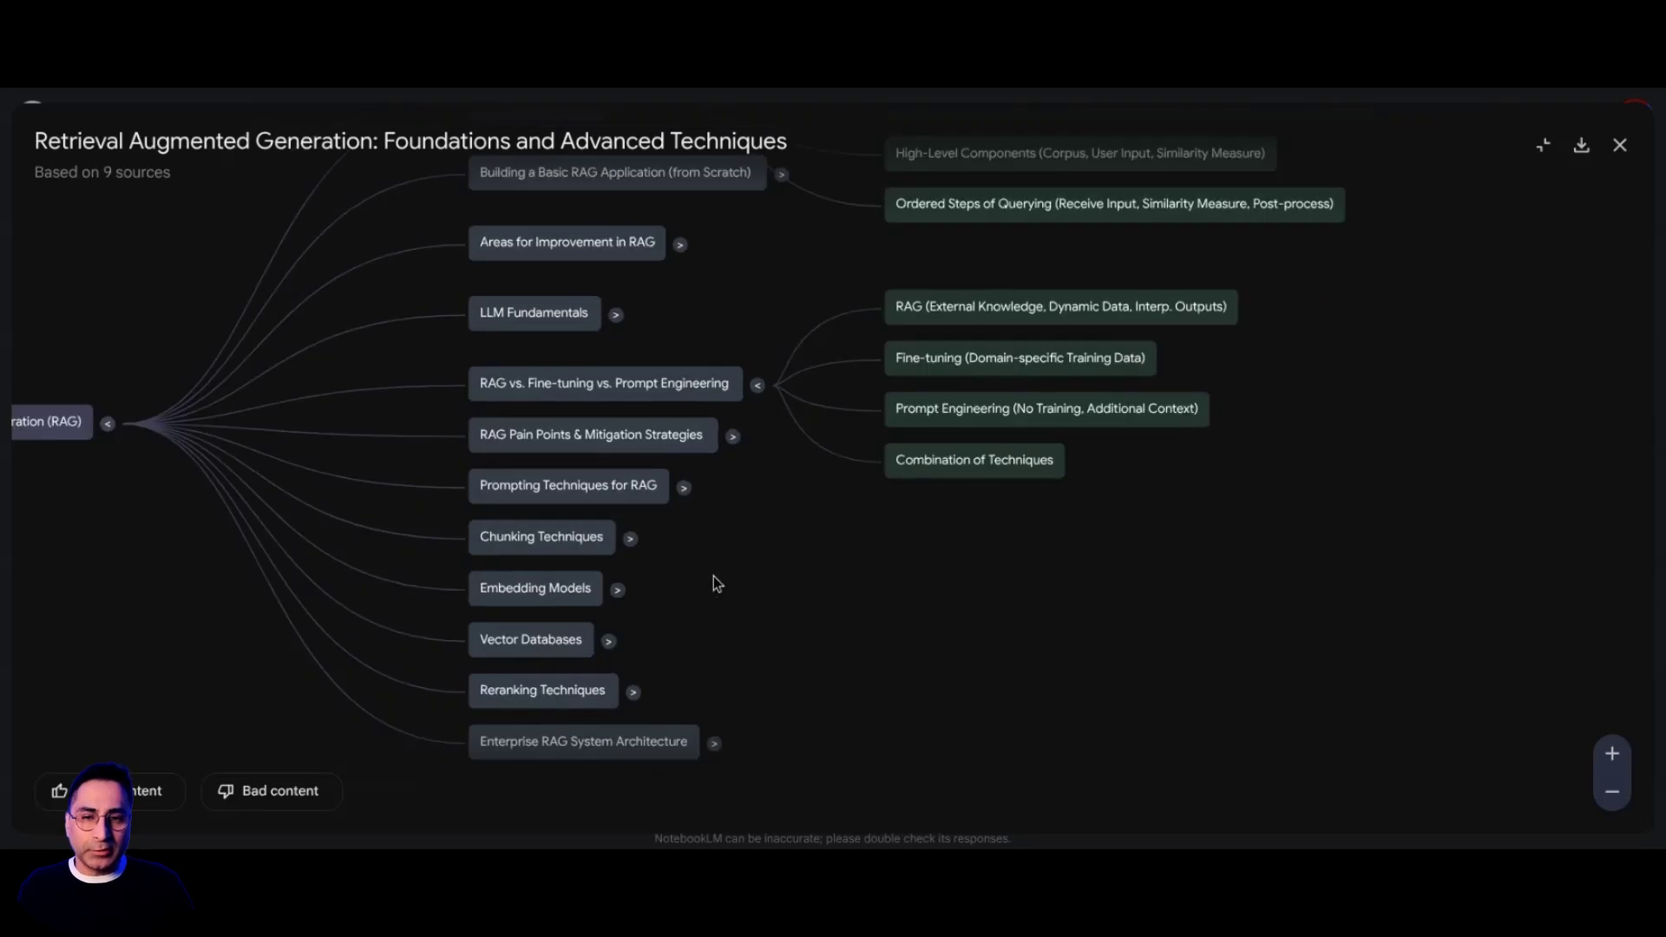
drag(713, 581, 848, 590)
scroll(976, 598, down, 2)
scroll(834, 589, up, 3)
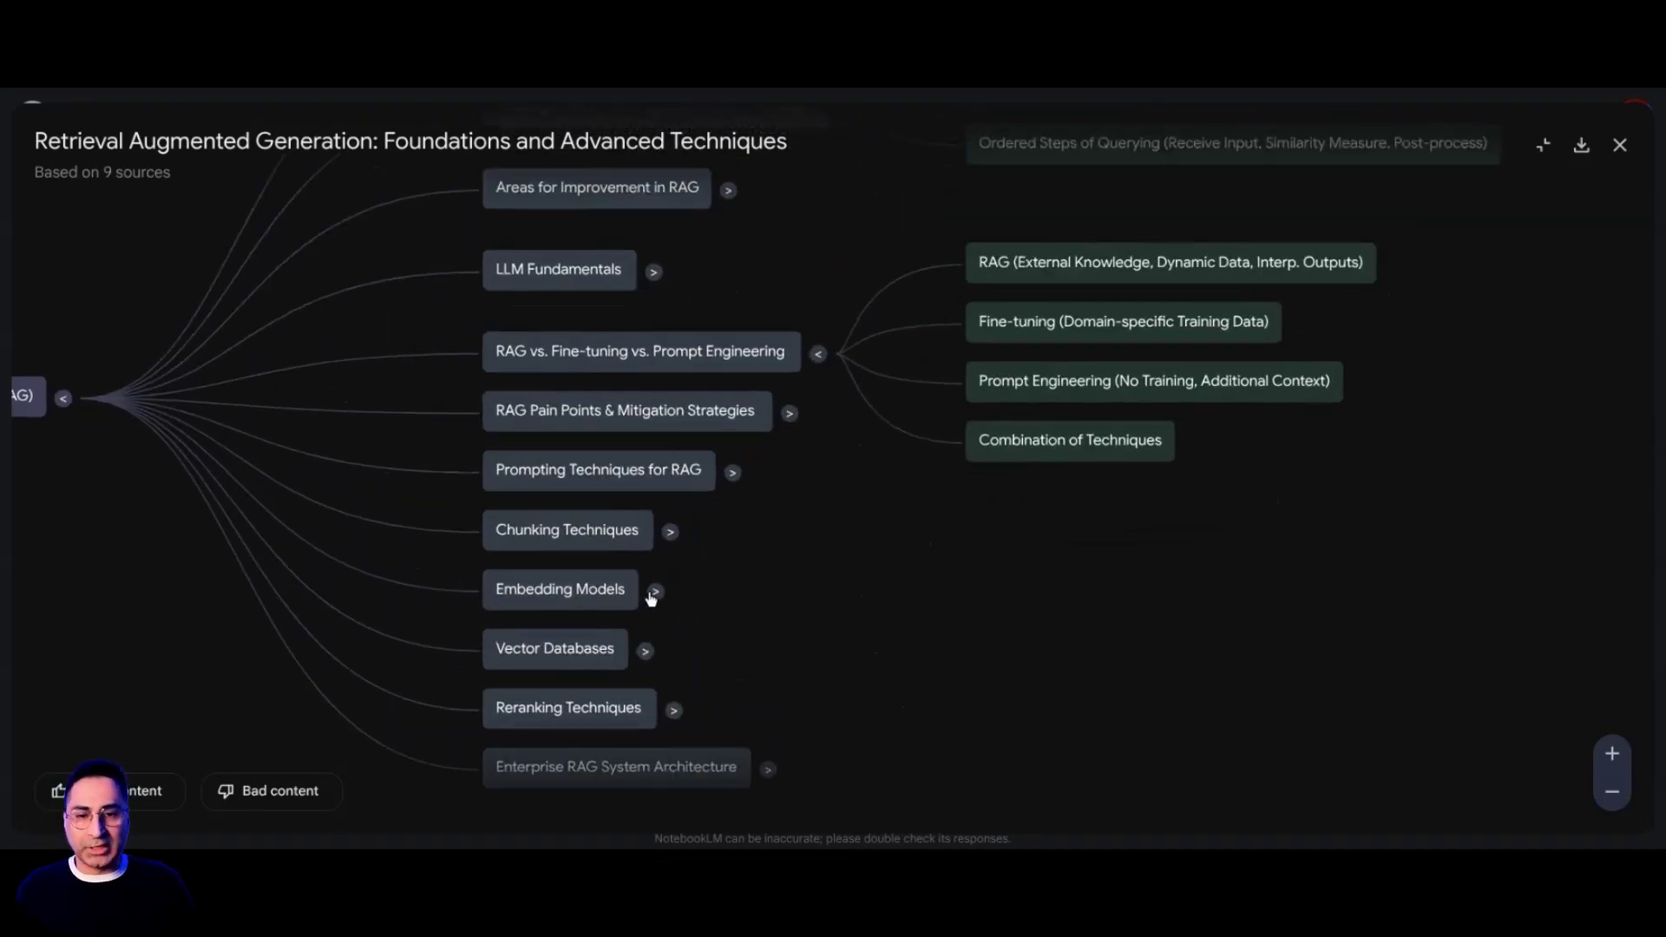
click(654, 591)
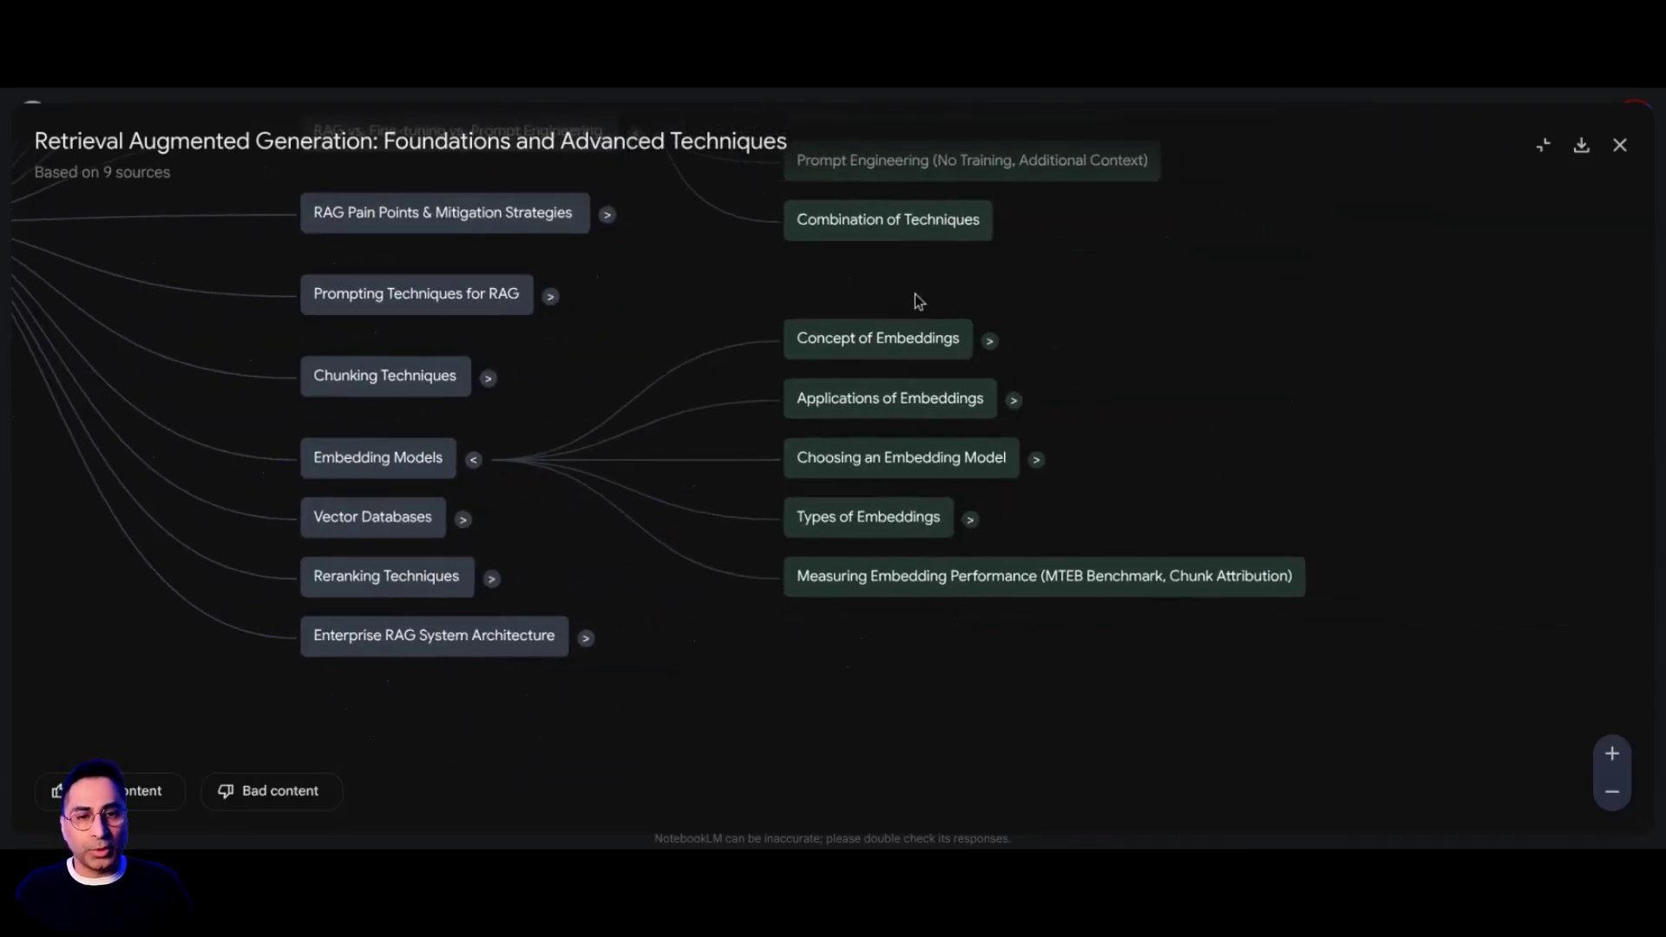
click(989, 344)
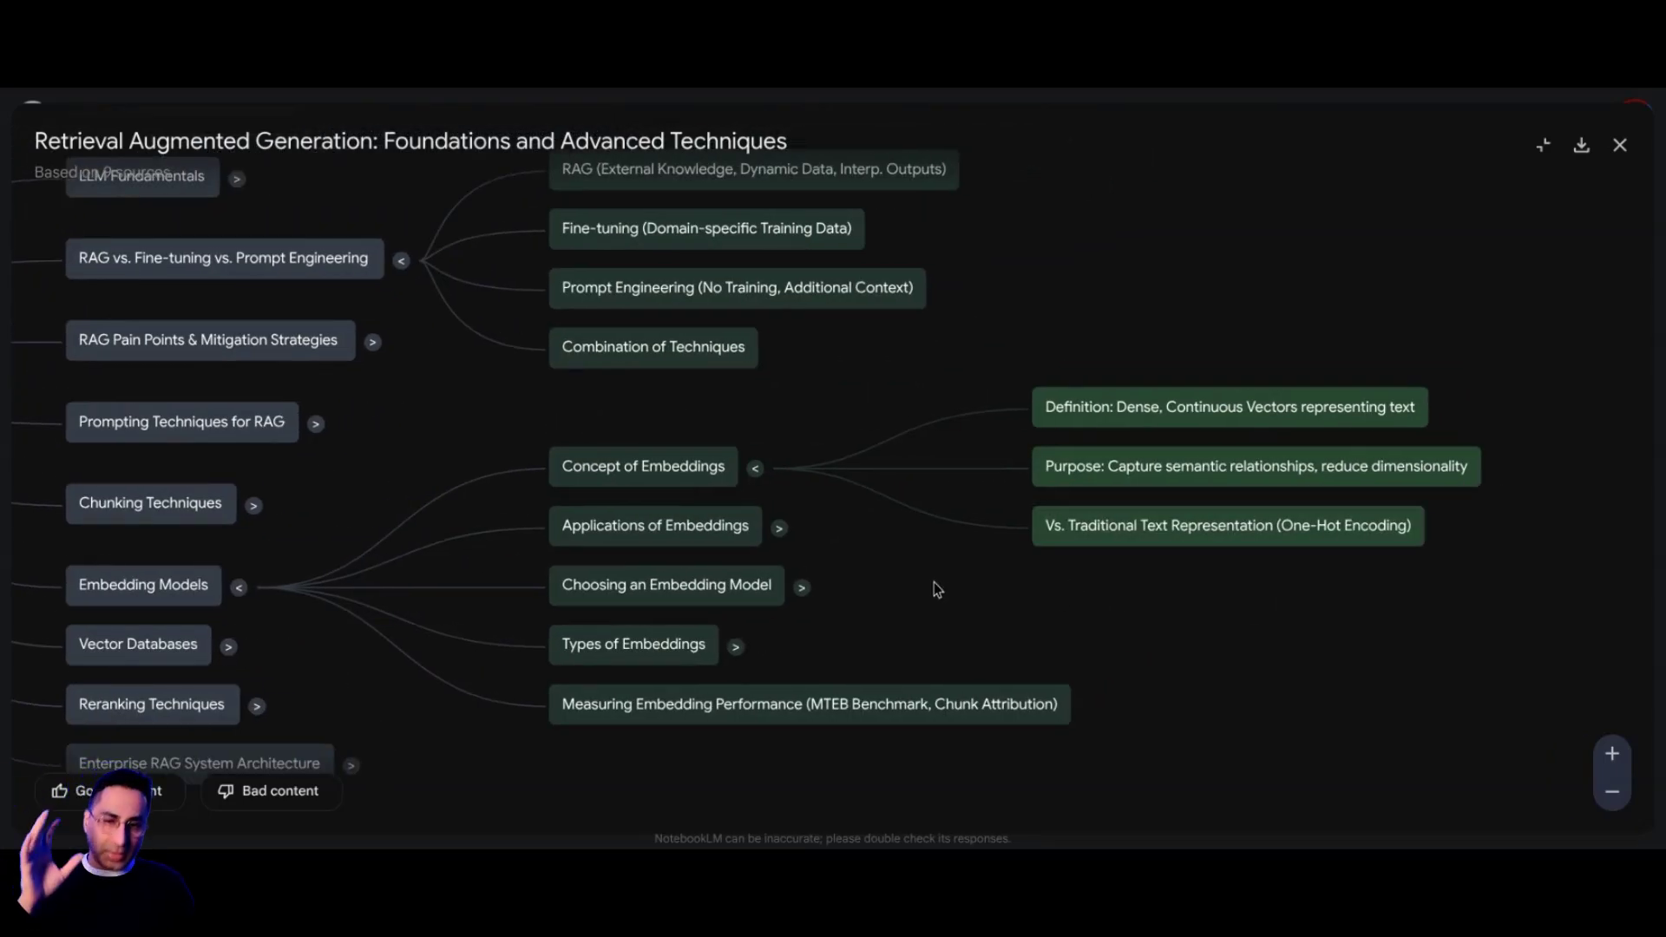
click(643, 468)
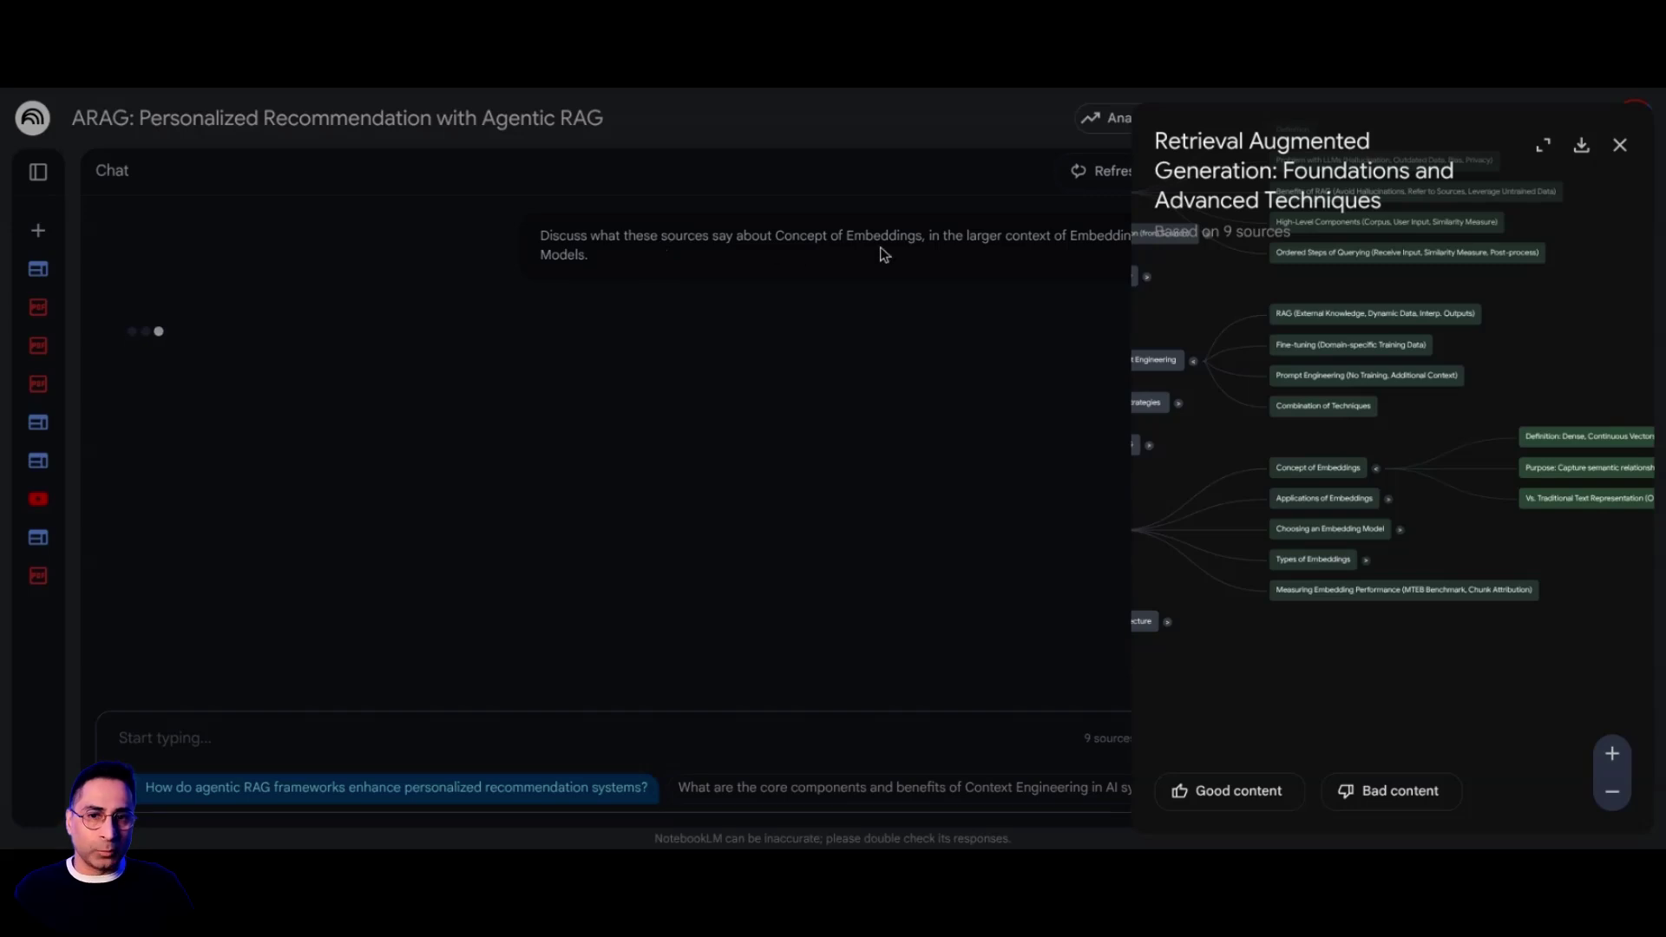
- Close the Mind Map panel, leaving the embeddings answer visible in chat
click(1619, 145)
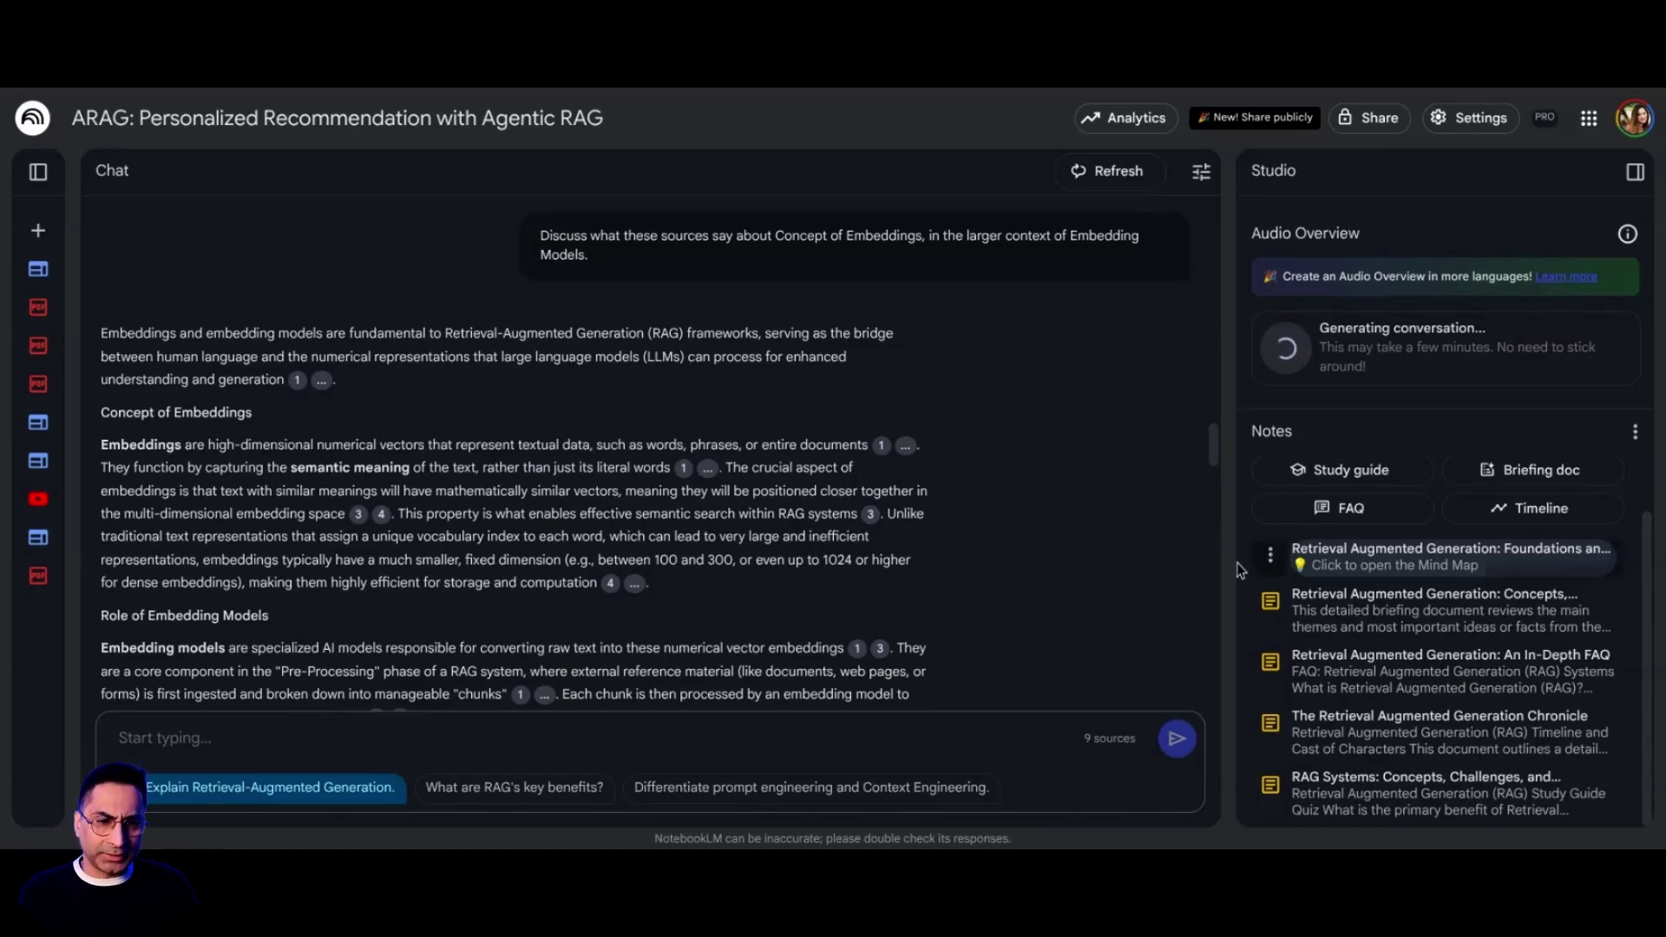
- Convert the Concepts, Challenges, and Architecture briefing note into a notebook source
click(1381, 623)
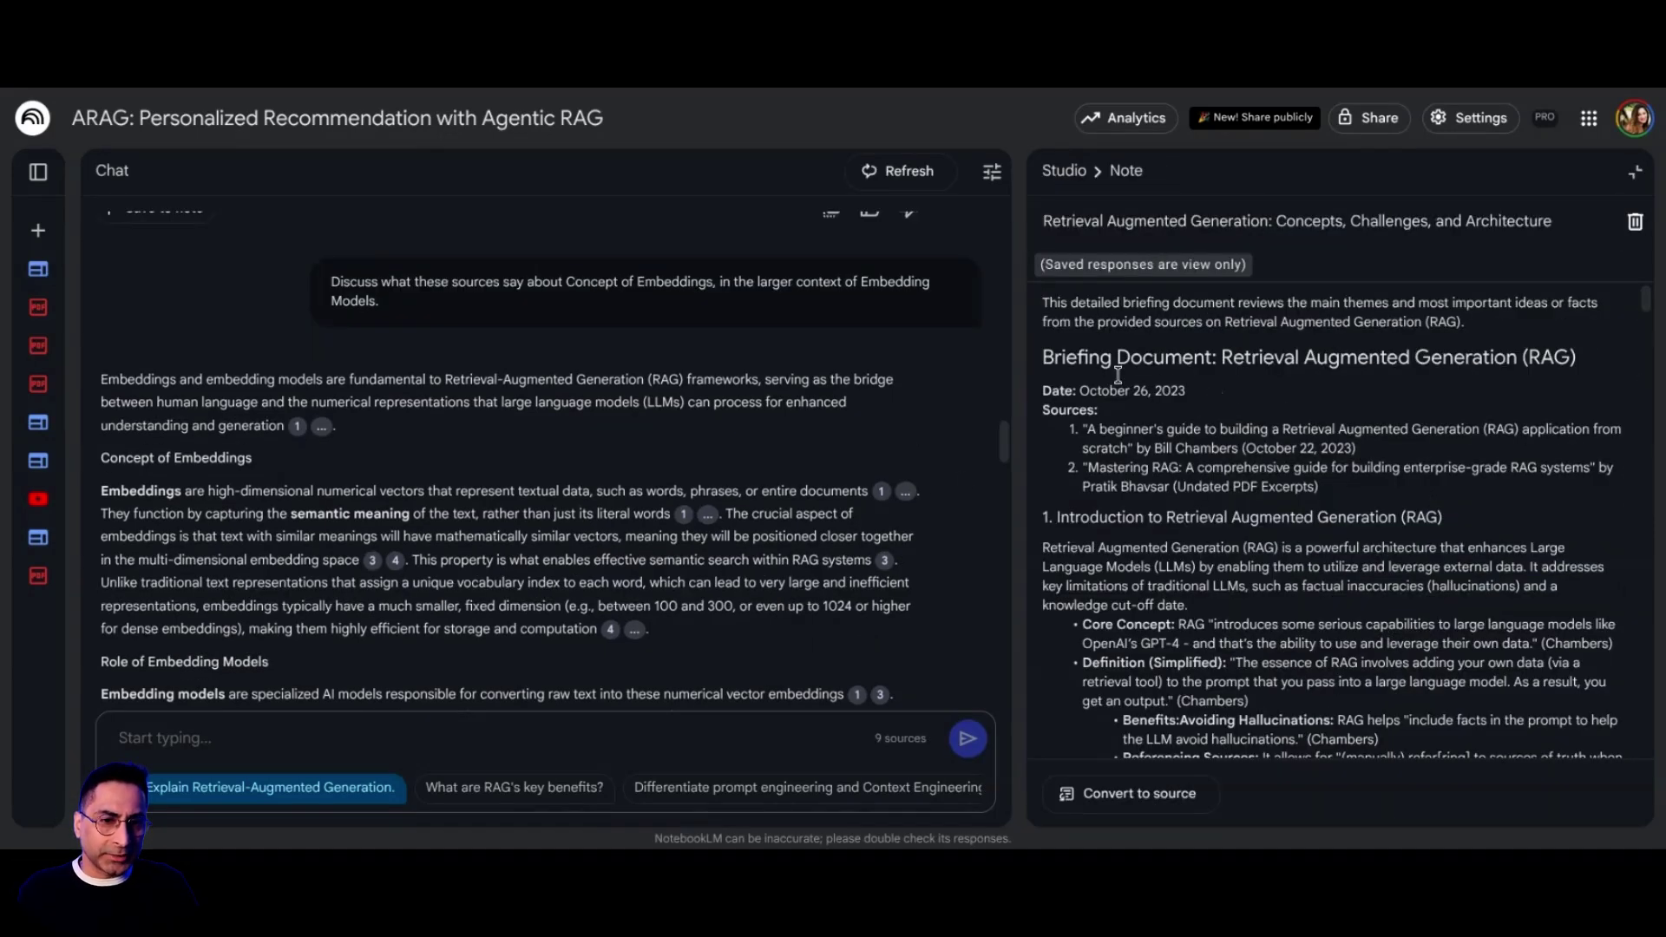
drag(1068, 368, 1315, 365)
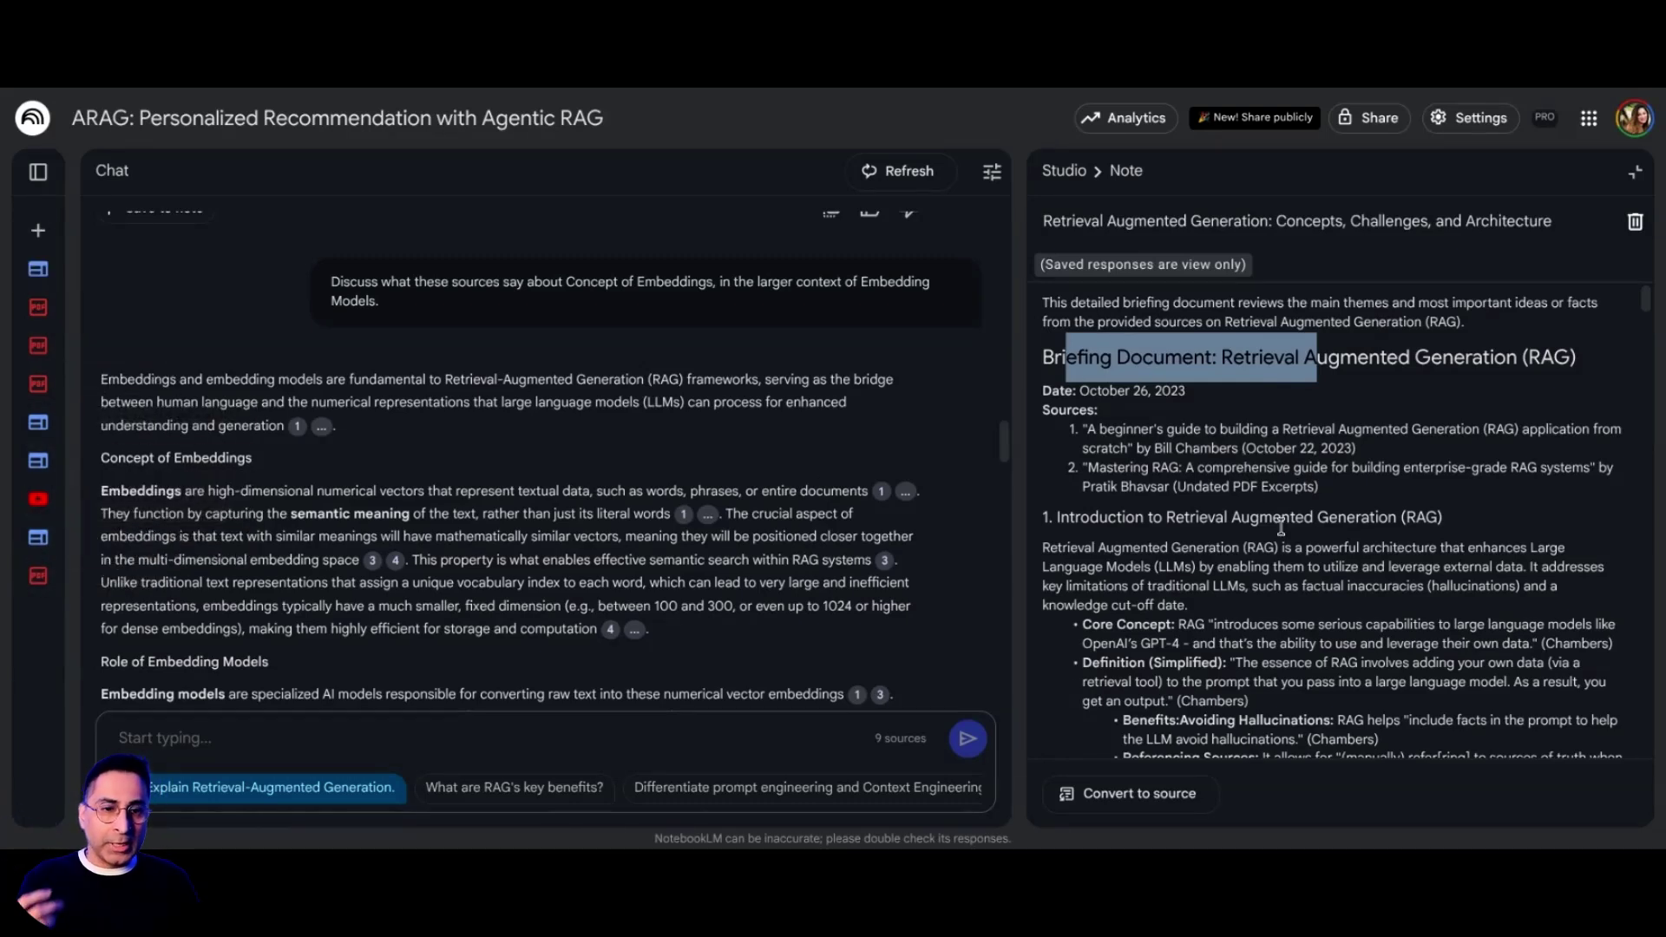
scroll(1273, 522, down, 1)
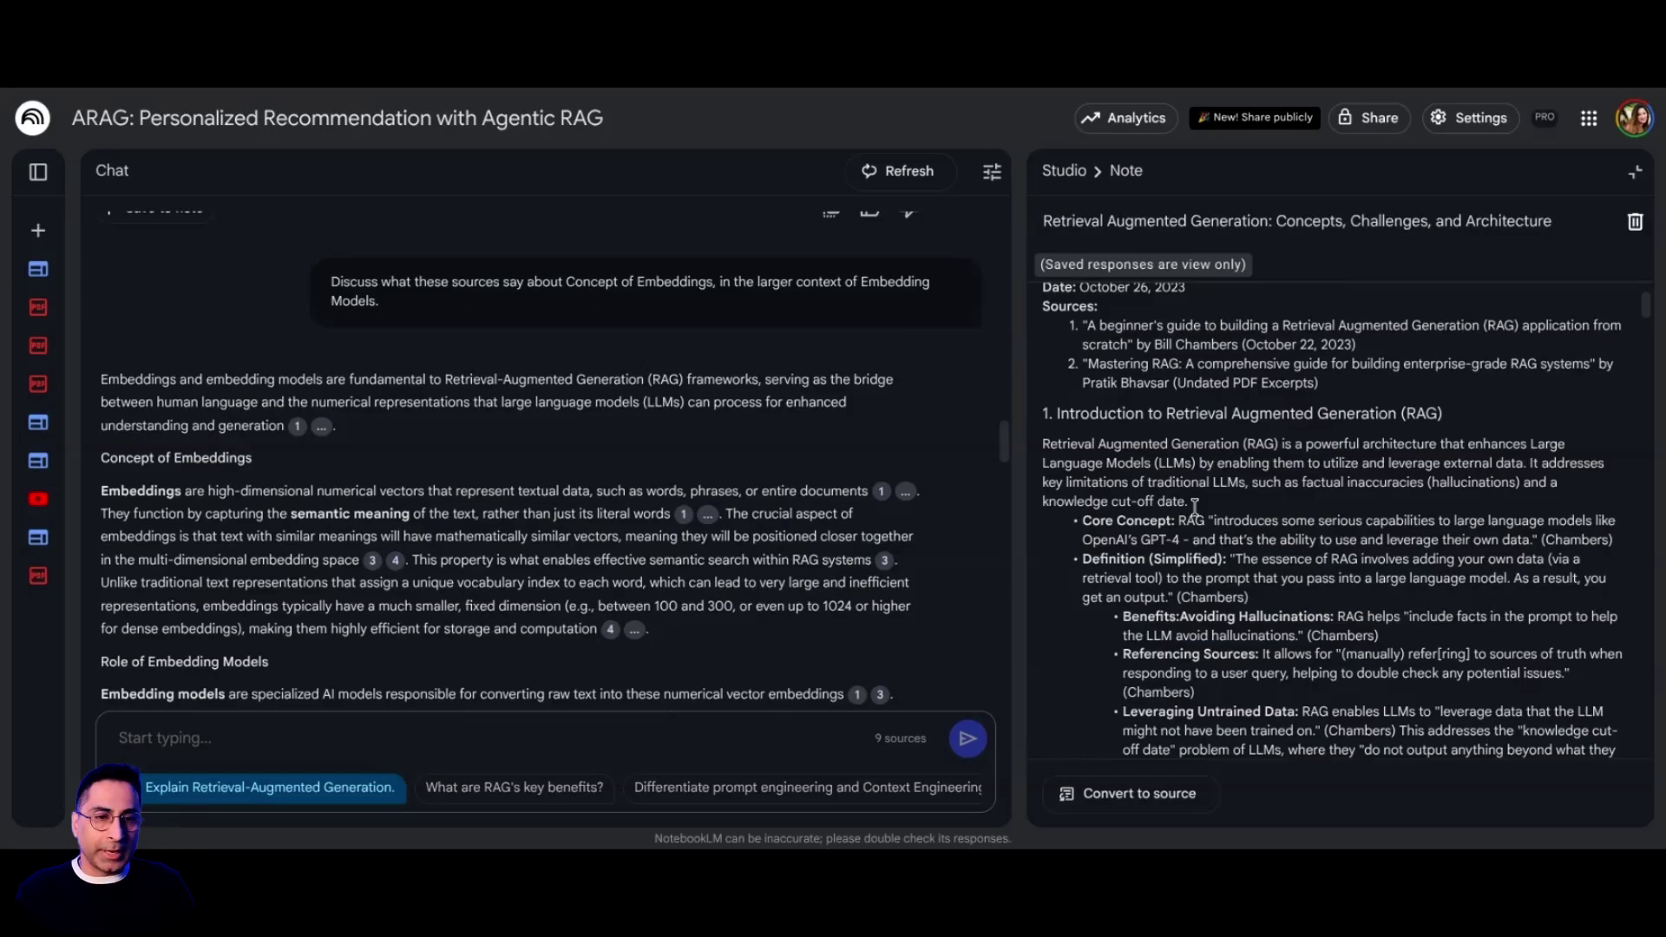
scroll(1195, 506, down, 5)
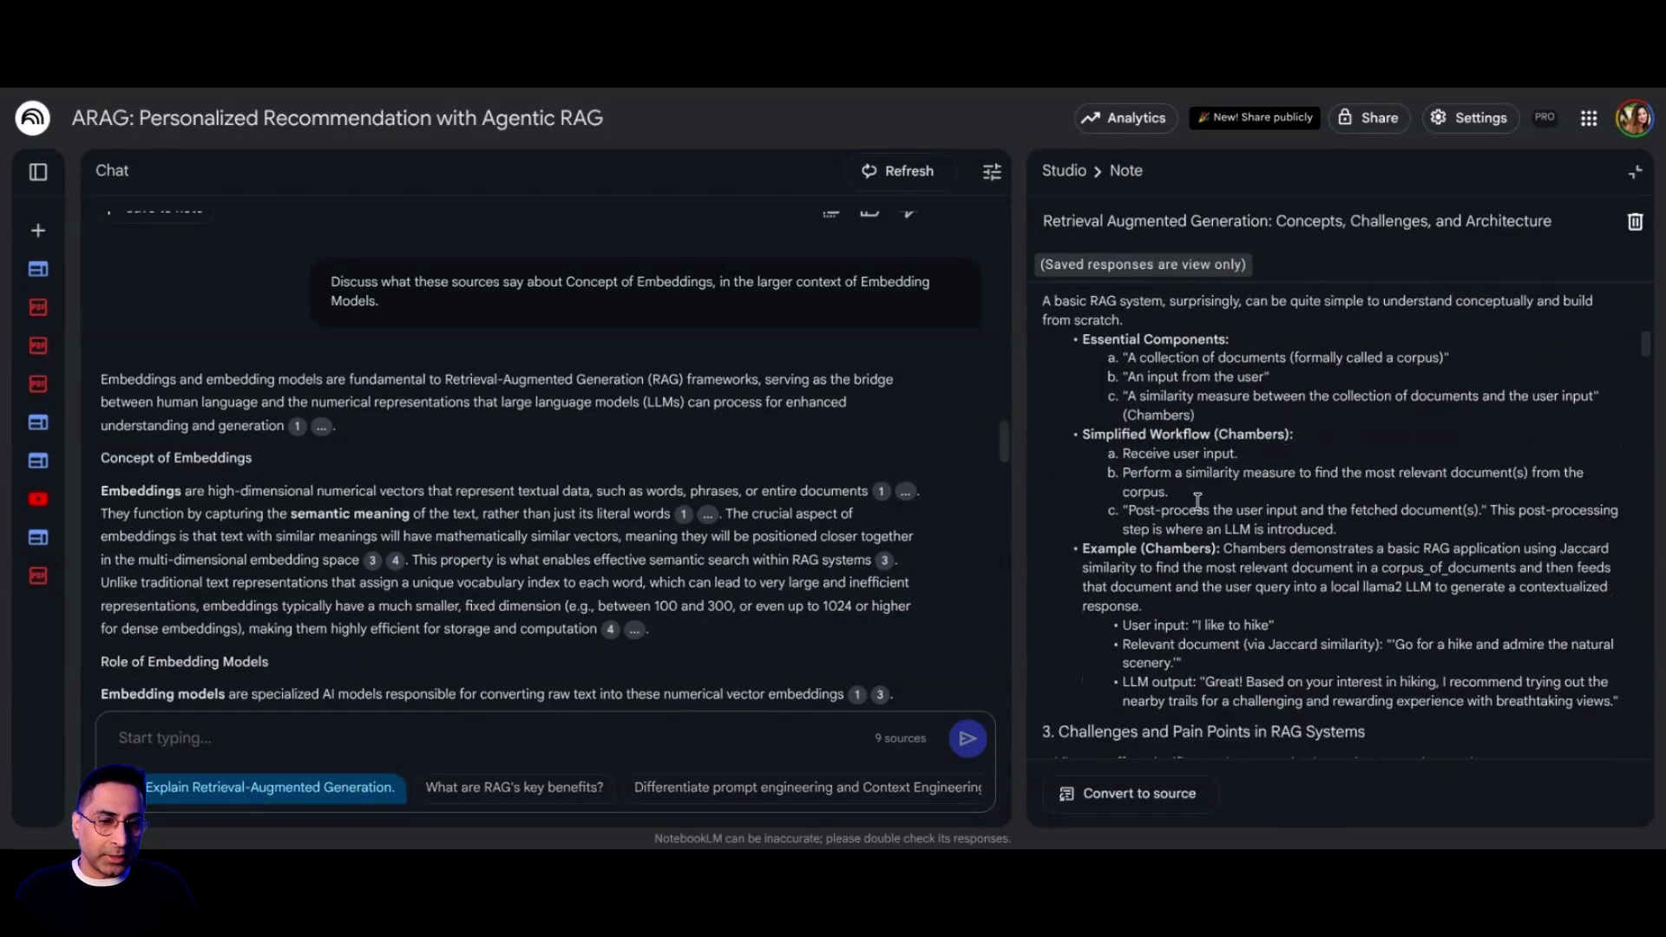
scroll(1197, 501, down, 6)
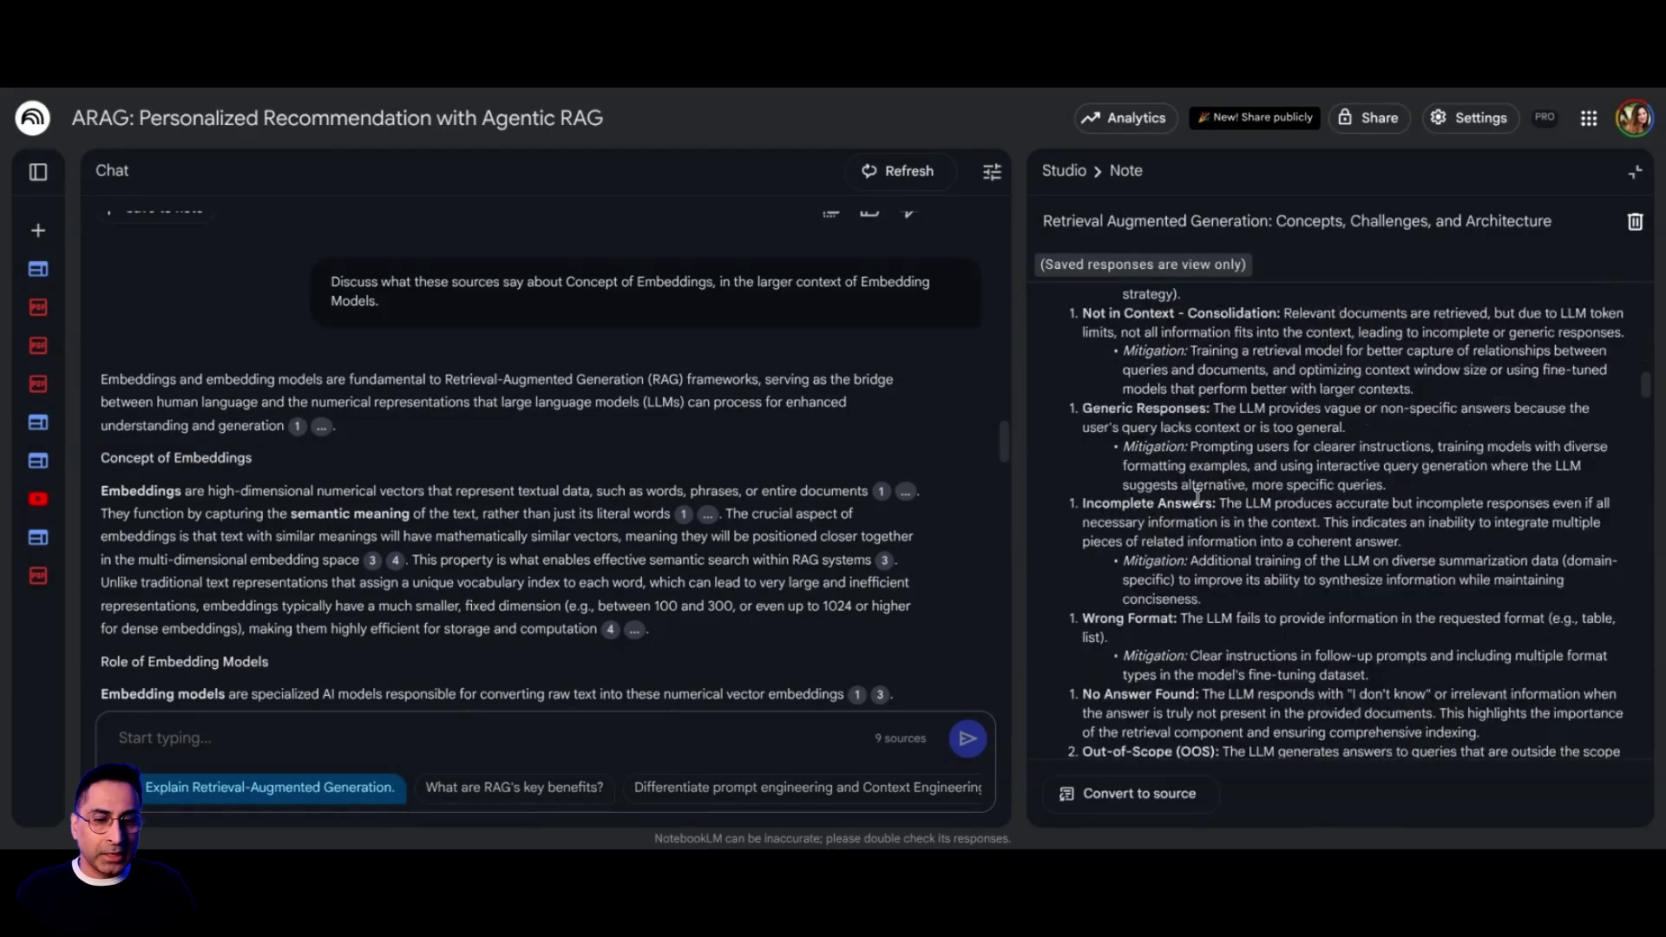
scroll(1197, 502, down, 8)
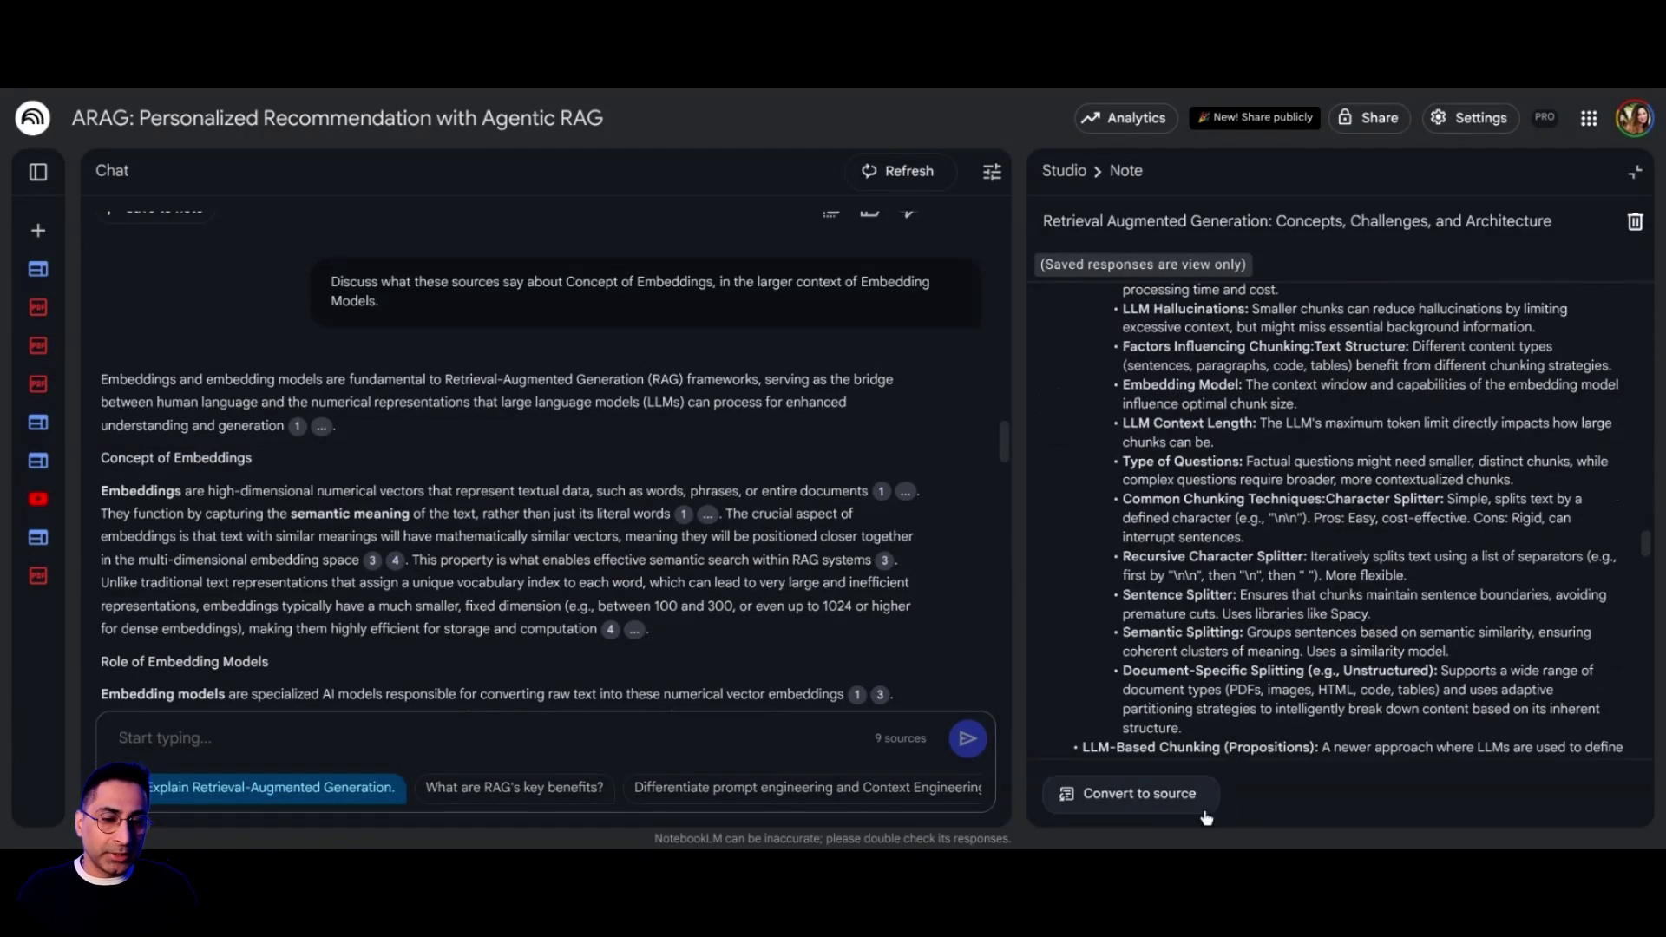
click(1178, 801)
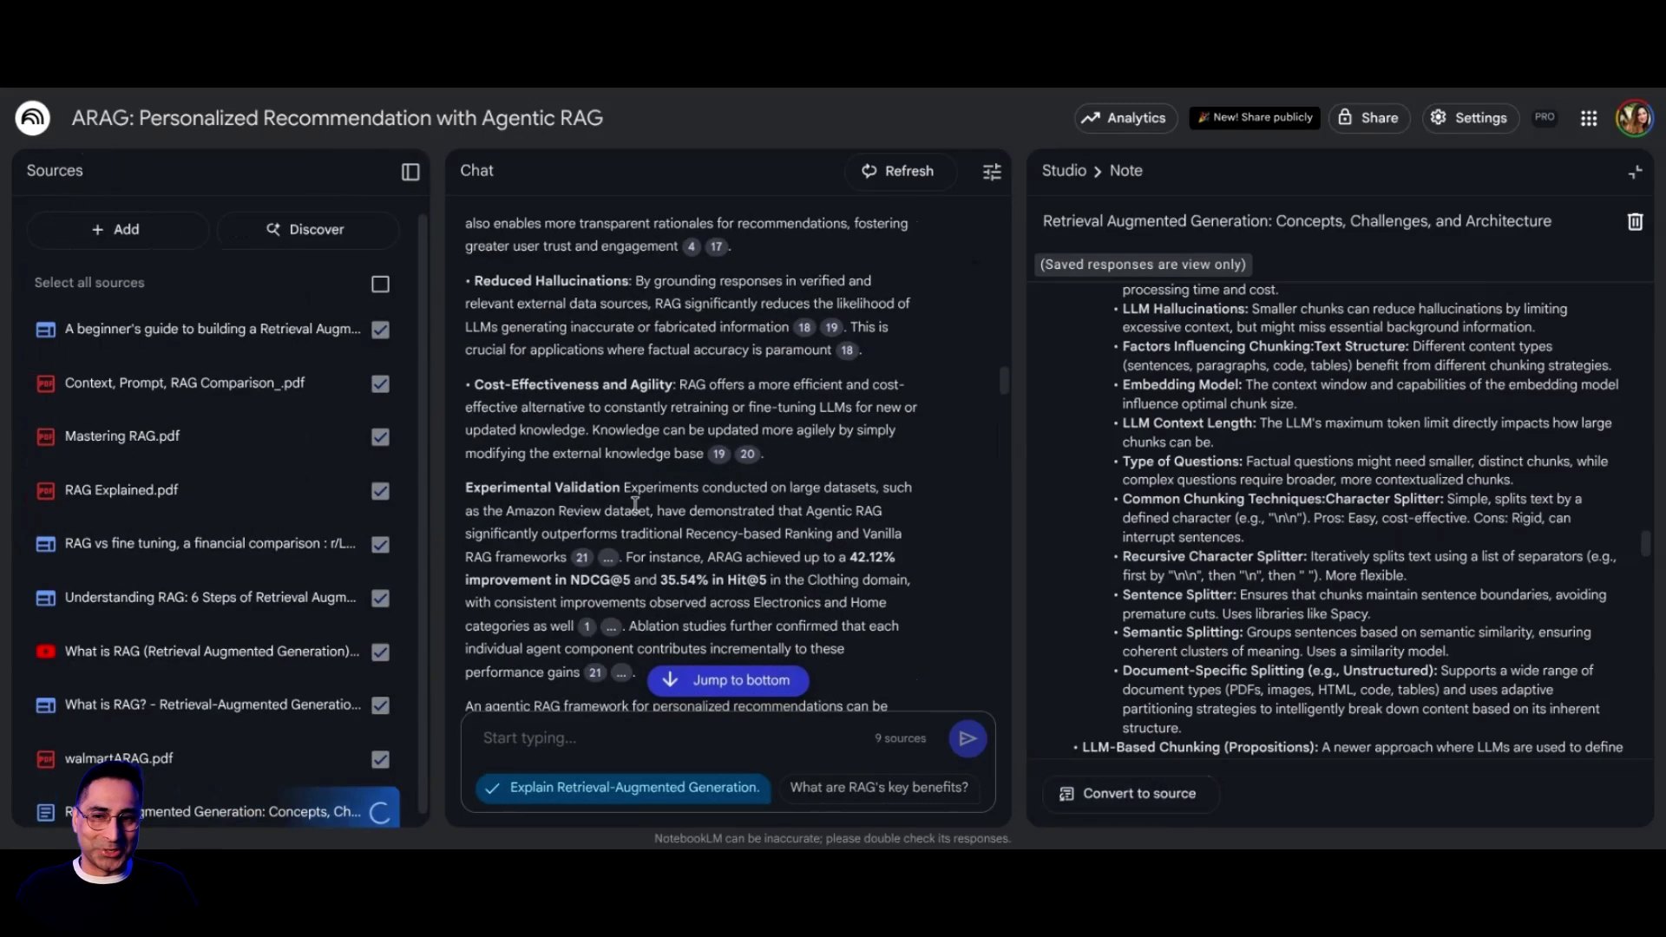
scroll(1353, 521, up, 10)
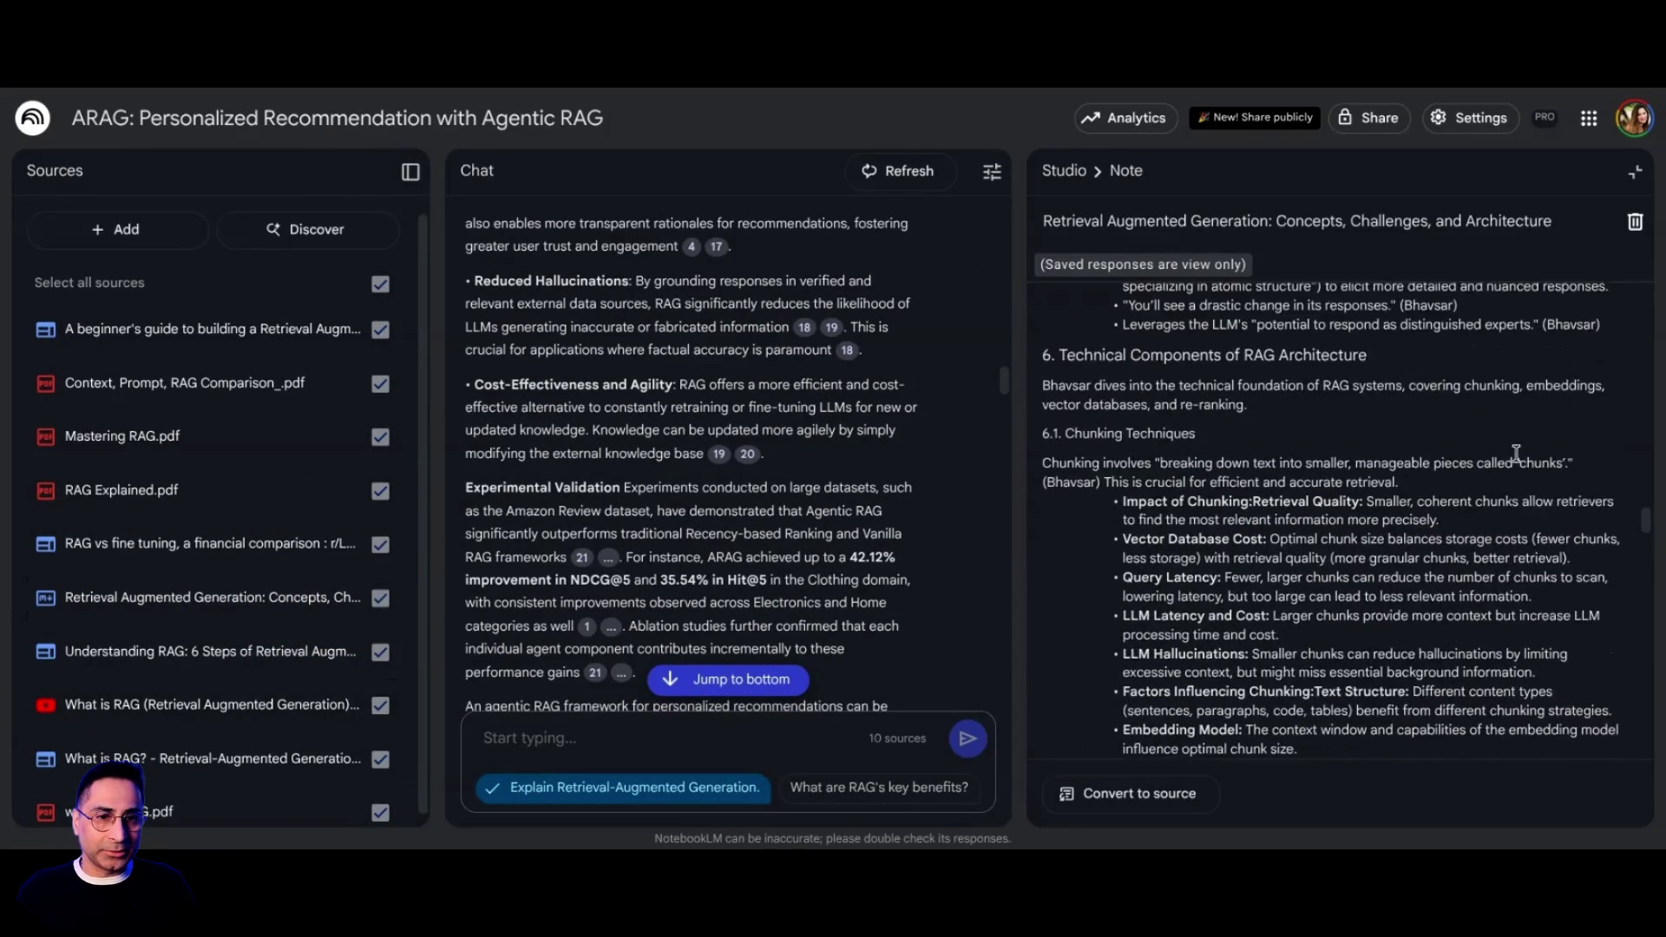
click(1064, 171)
- Open and read through the In-Depth FAQ note
scroll(1444, 700, down, 1)
click(1444, 689)
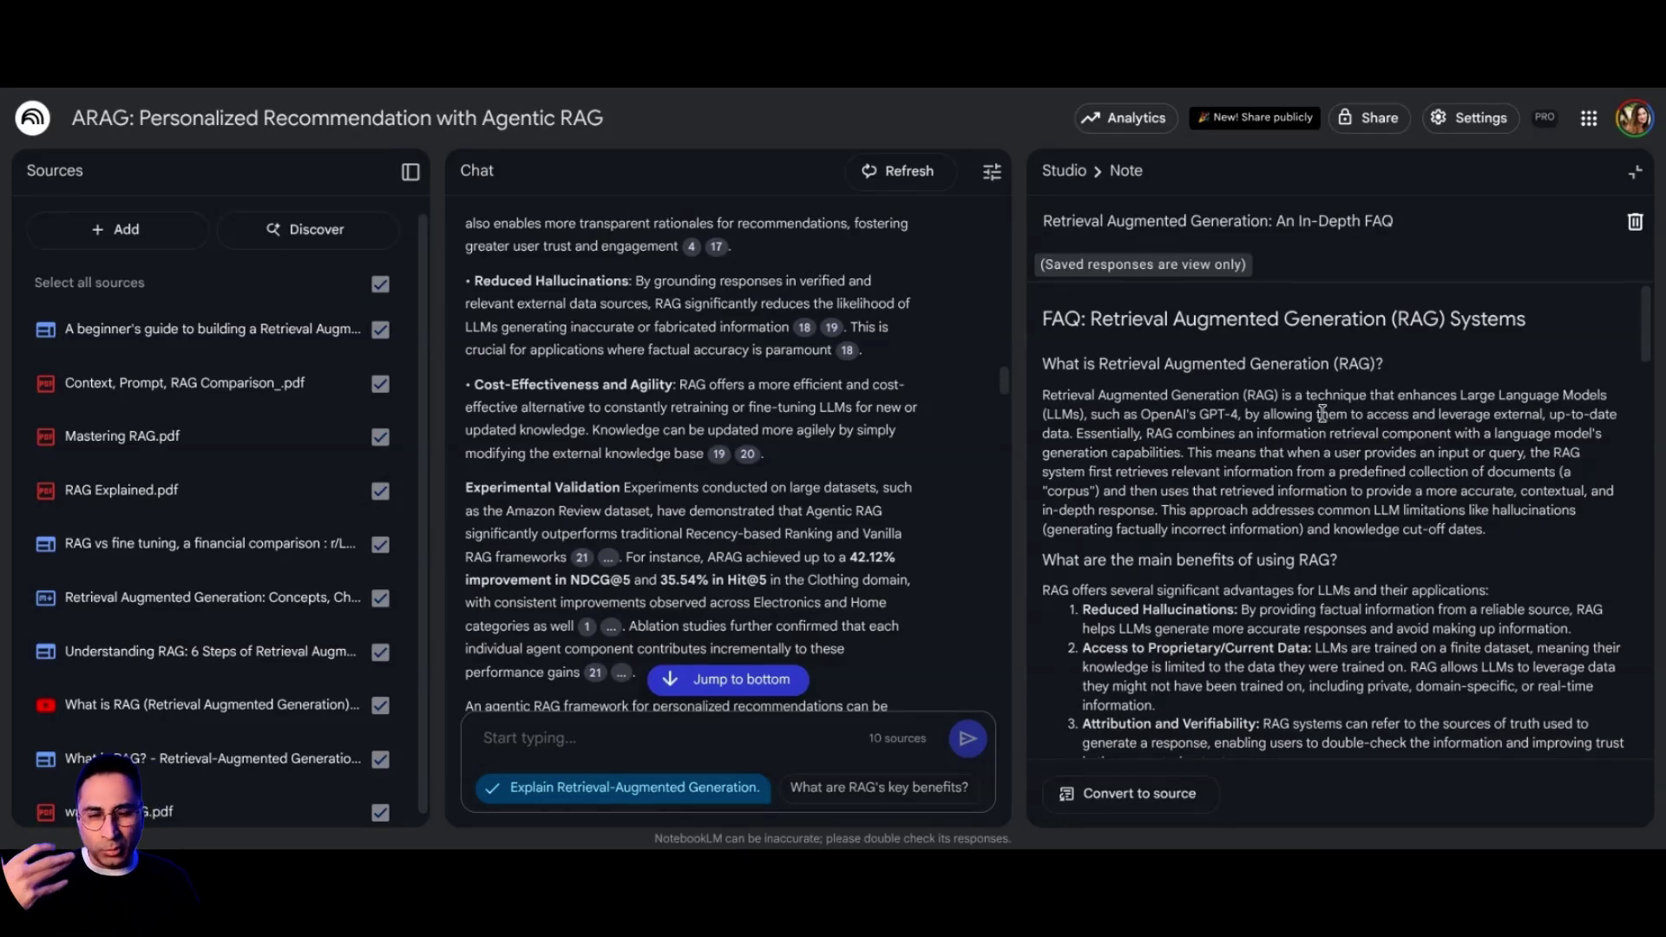
scroll(1304, 469, down, 3)
scroll(1176, 409, up, 3)
scroll(1197, 396, down, 5)
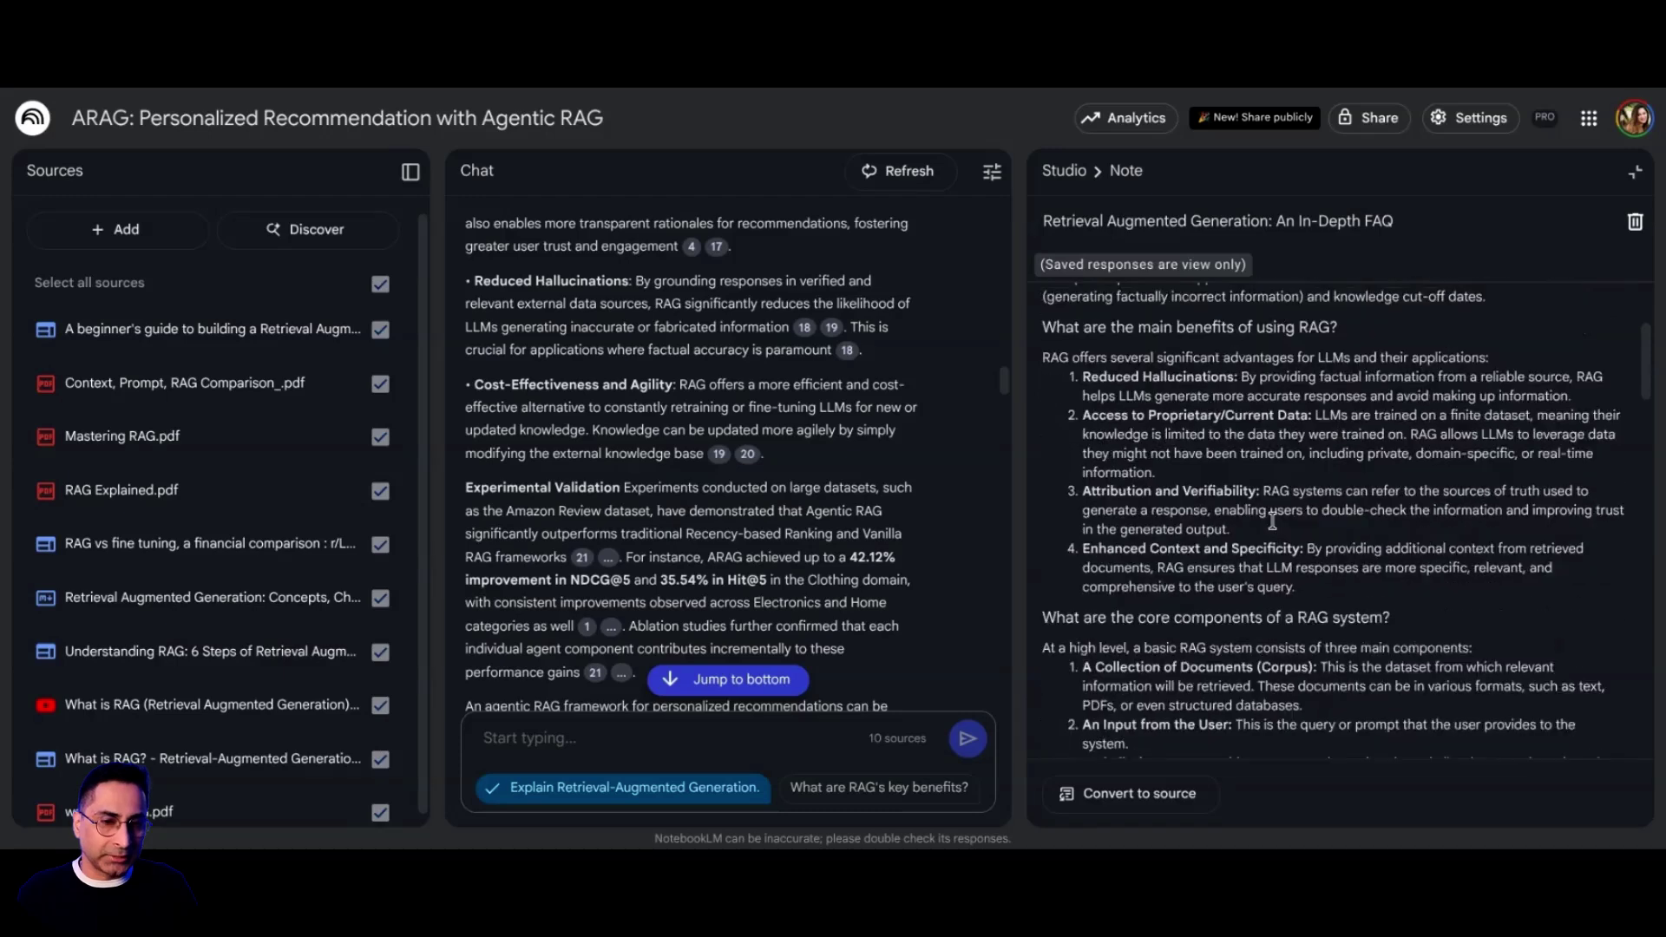
scroll(1301, 390, up, 5)
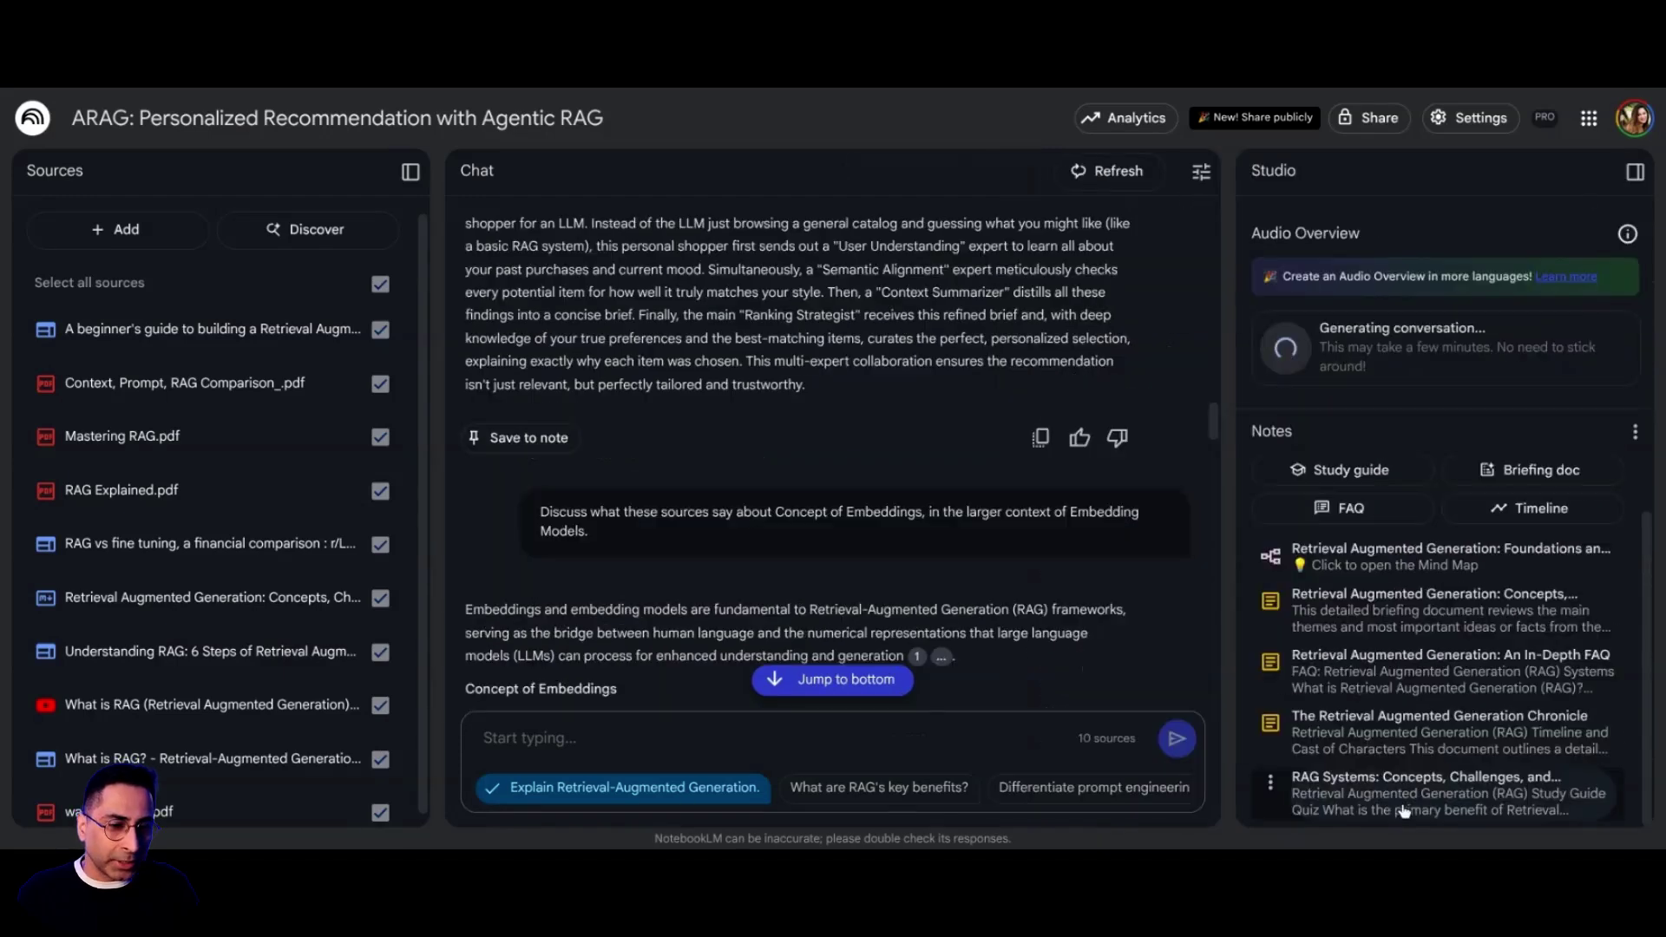
- Review the RAG Systems study guide's quiz and answer key, then return to the Studio notes
click(1388, 778)
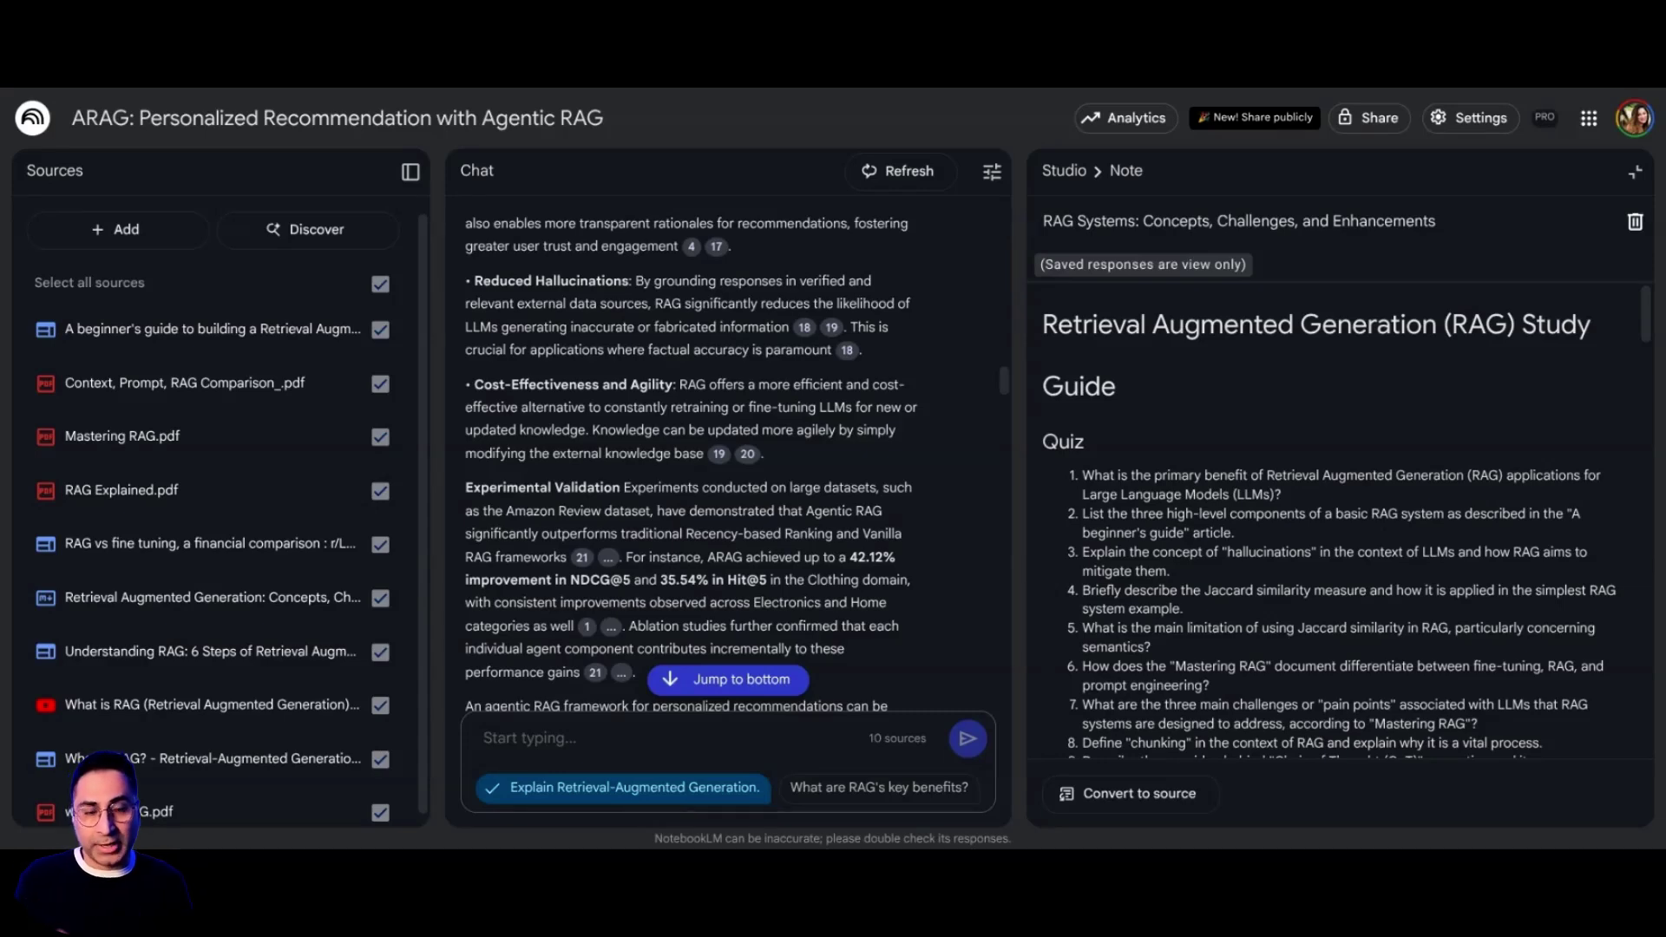
drag(1284, 503, 1095, 476)
scroll(1215, 564, down, 4)
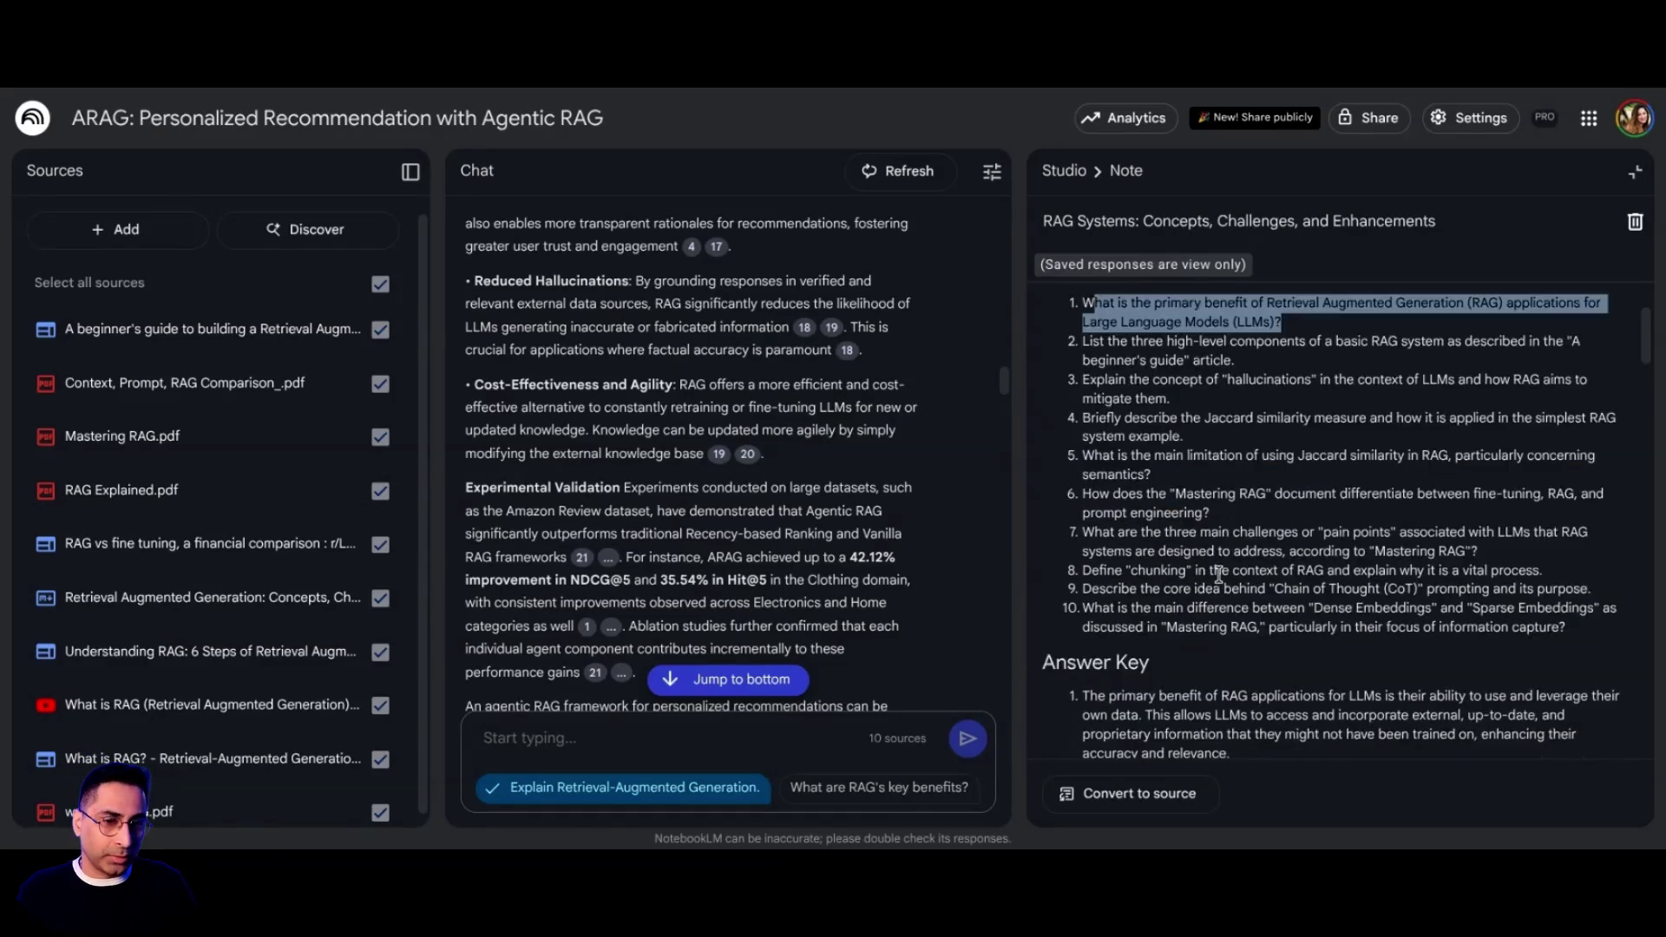
scroll(1218, 582, up, 3)
scroll(1215, 607, down, 5)
scroll(1197, 659, down, 6)
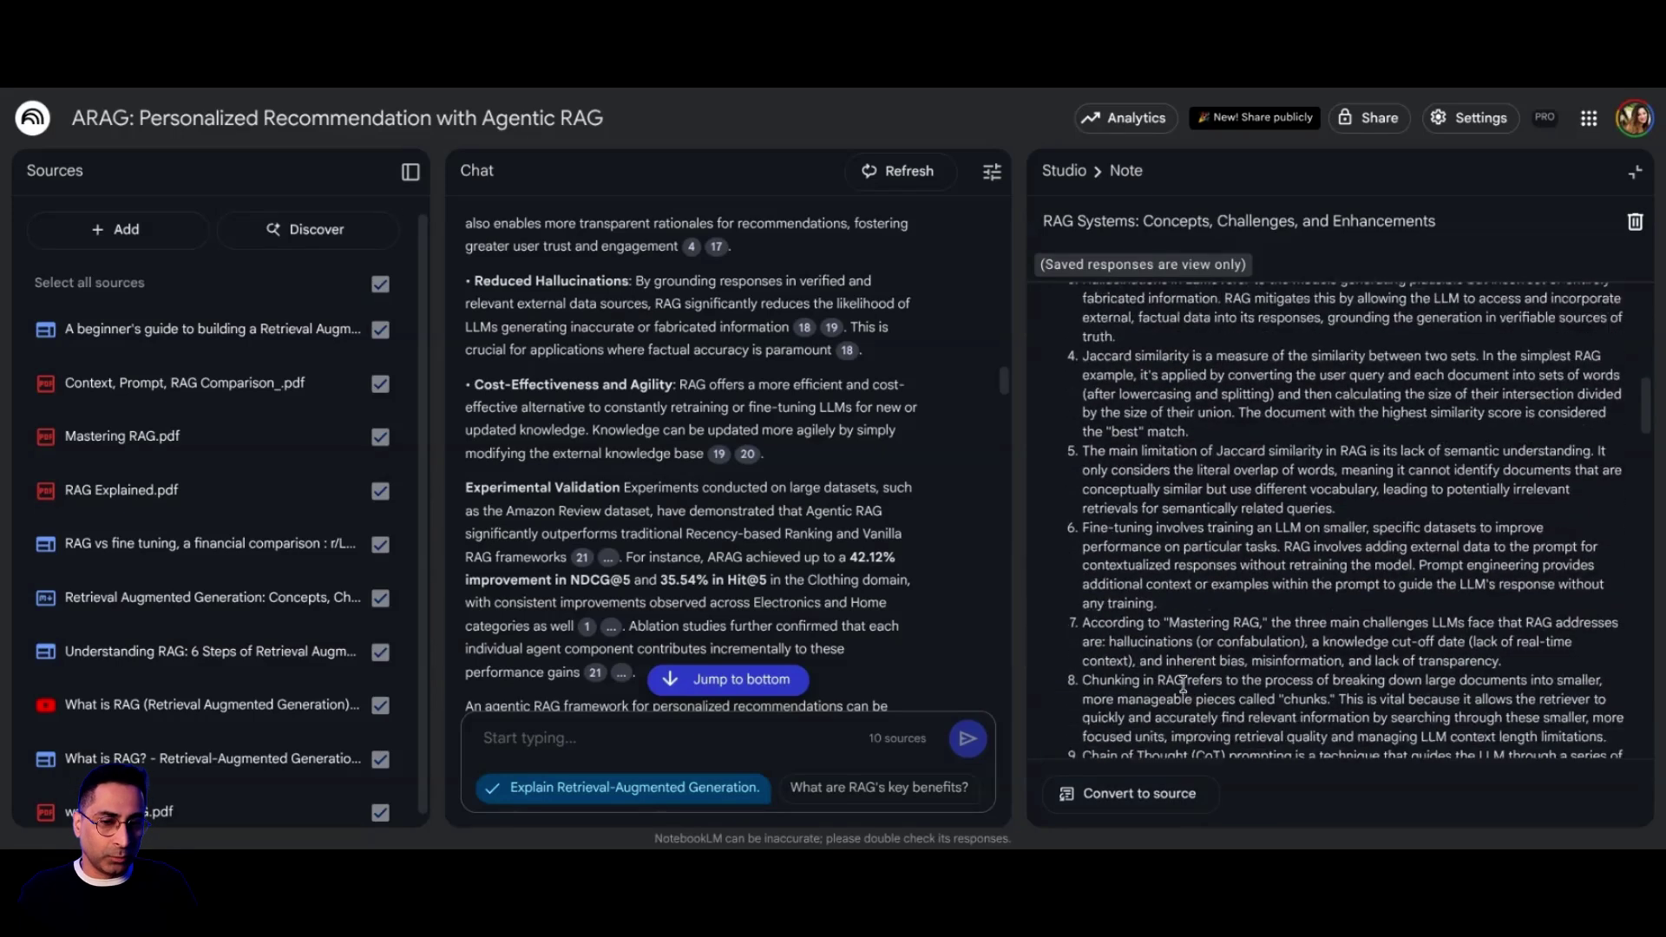
scroll(1192, 655, down, 3)
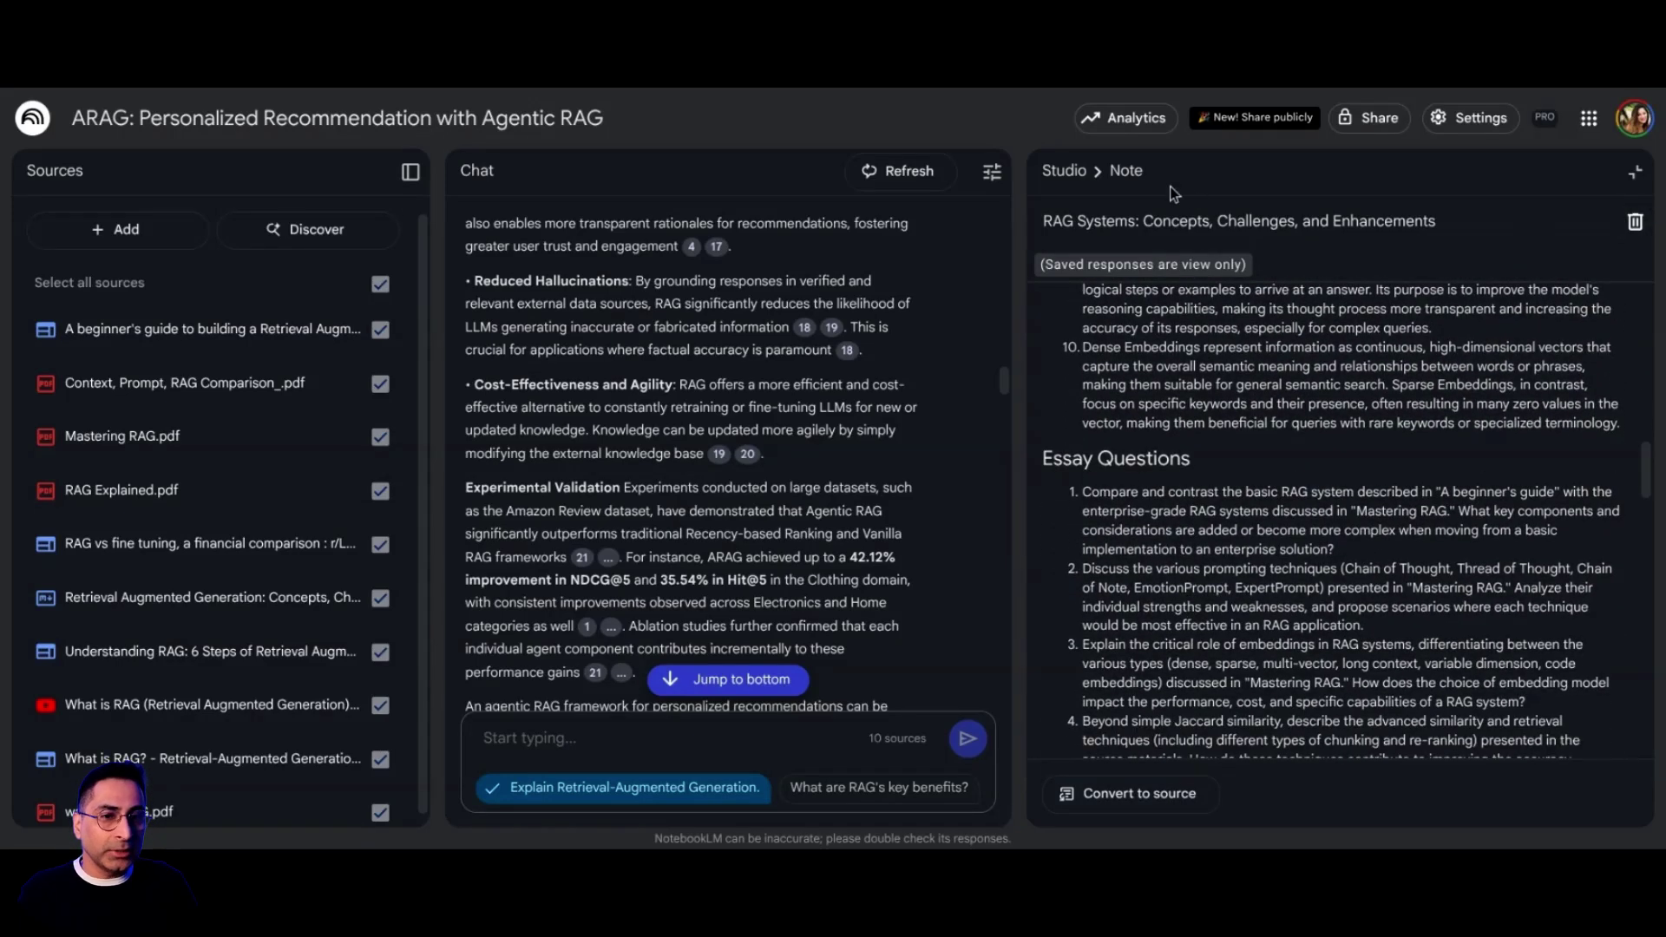
click(1074, 174)
scroll(1440, 642, down, 1)
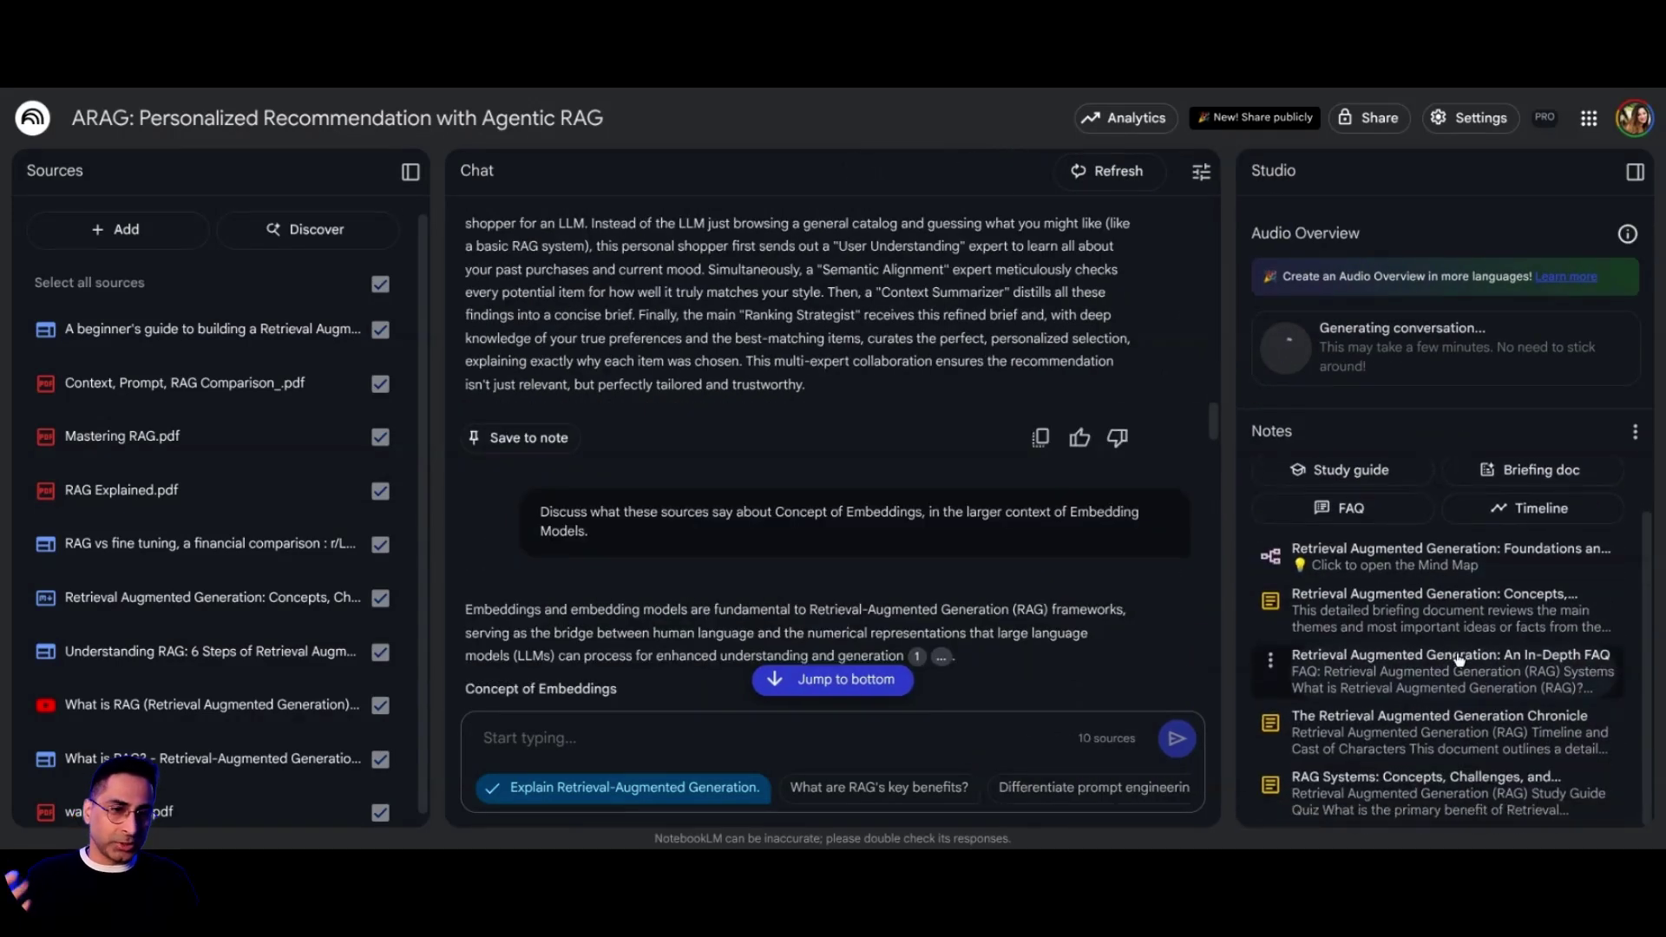
- Generate a note from all 10 sources and read through The Retrieval Augmented Generation Chronicle note
click(1535, 509)
scroll(1460, 660, down, 1)
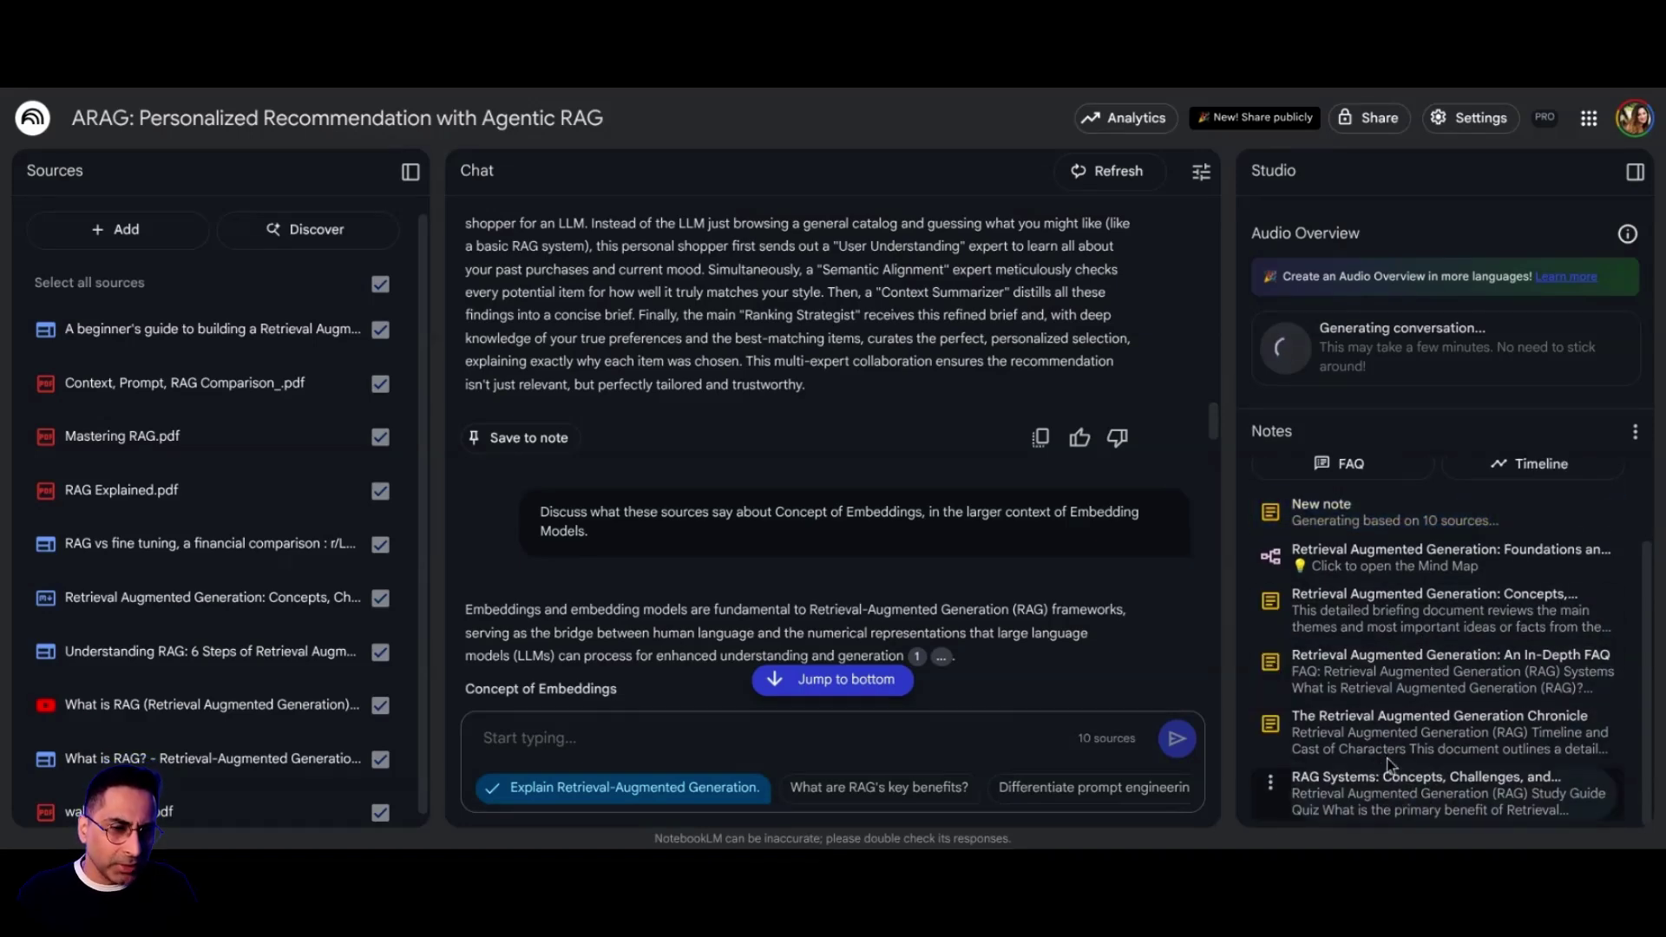
click(1388, 724)
drag(1080, 319, 1412, 323)
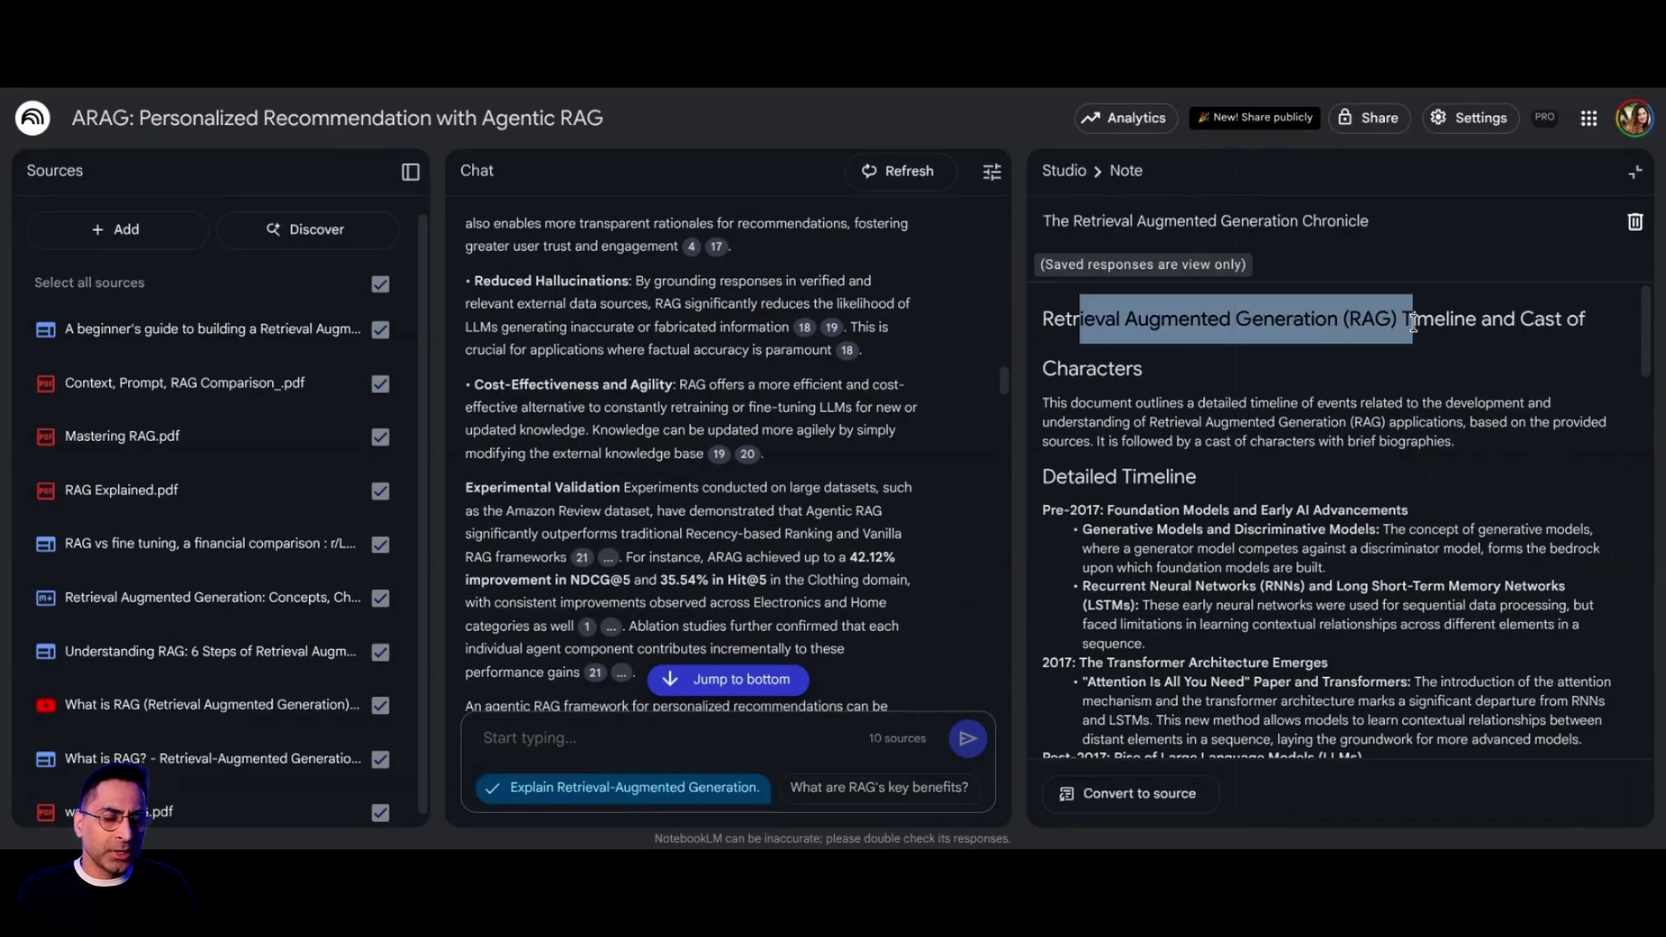
scroll(1292, 478, down, 1)
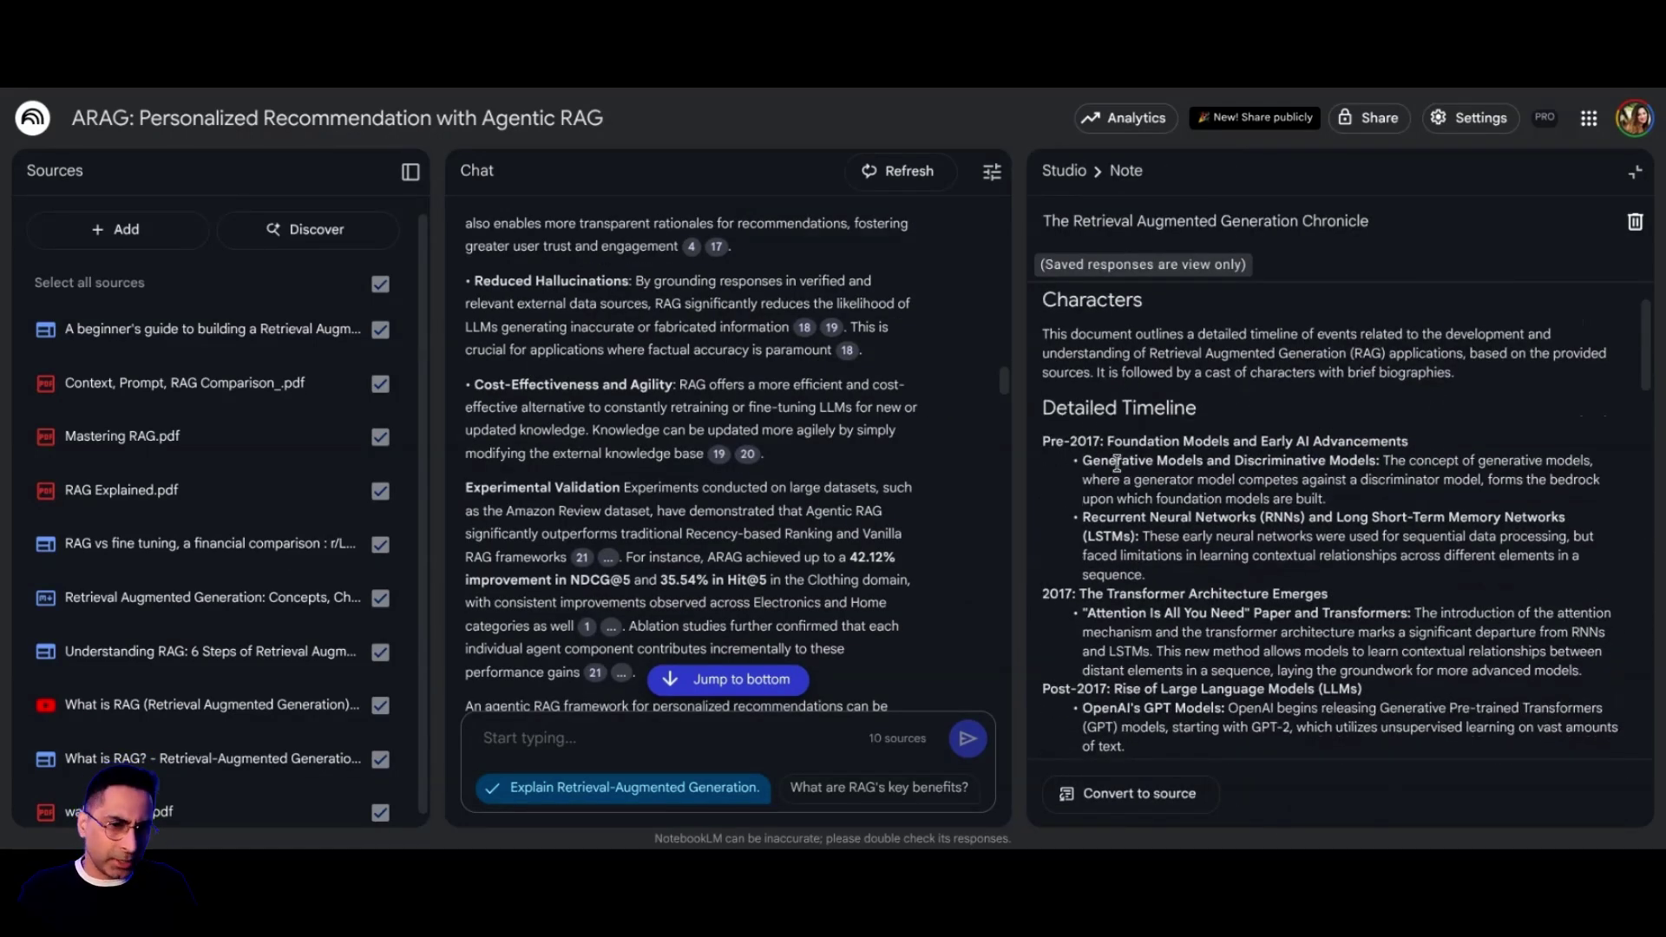
scroll(1116, 463, down, 1)
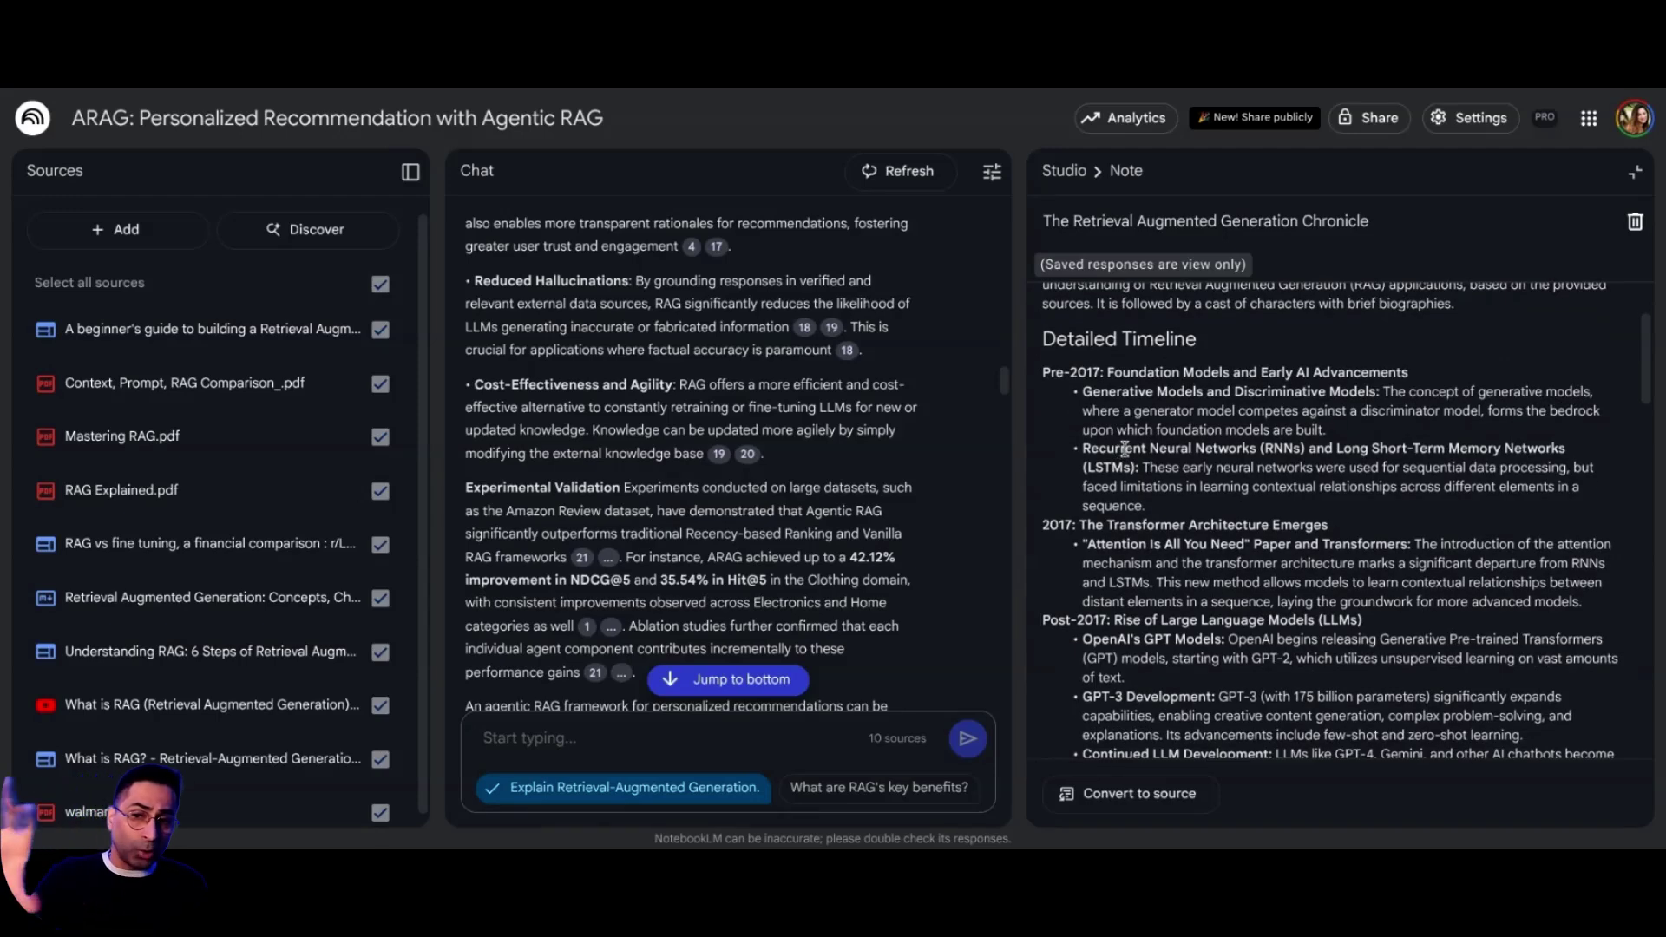
scroll(1196, 581, down, 3)
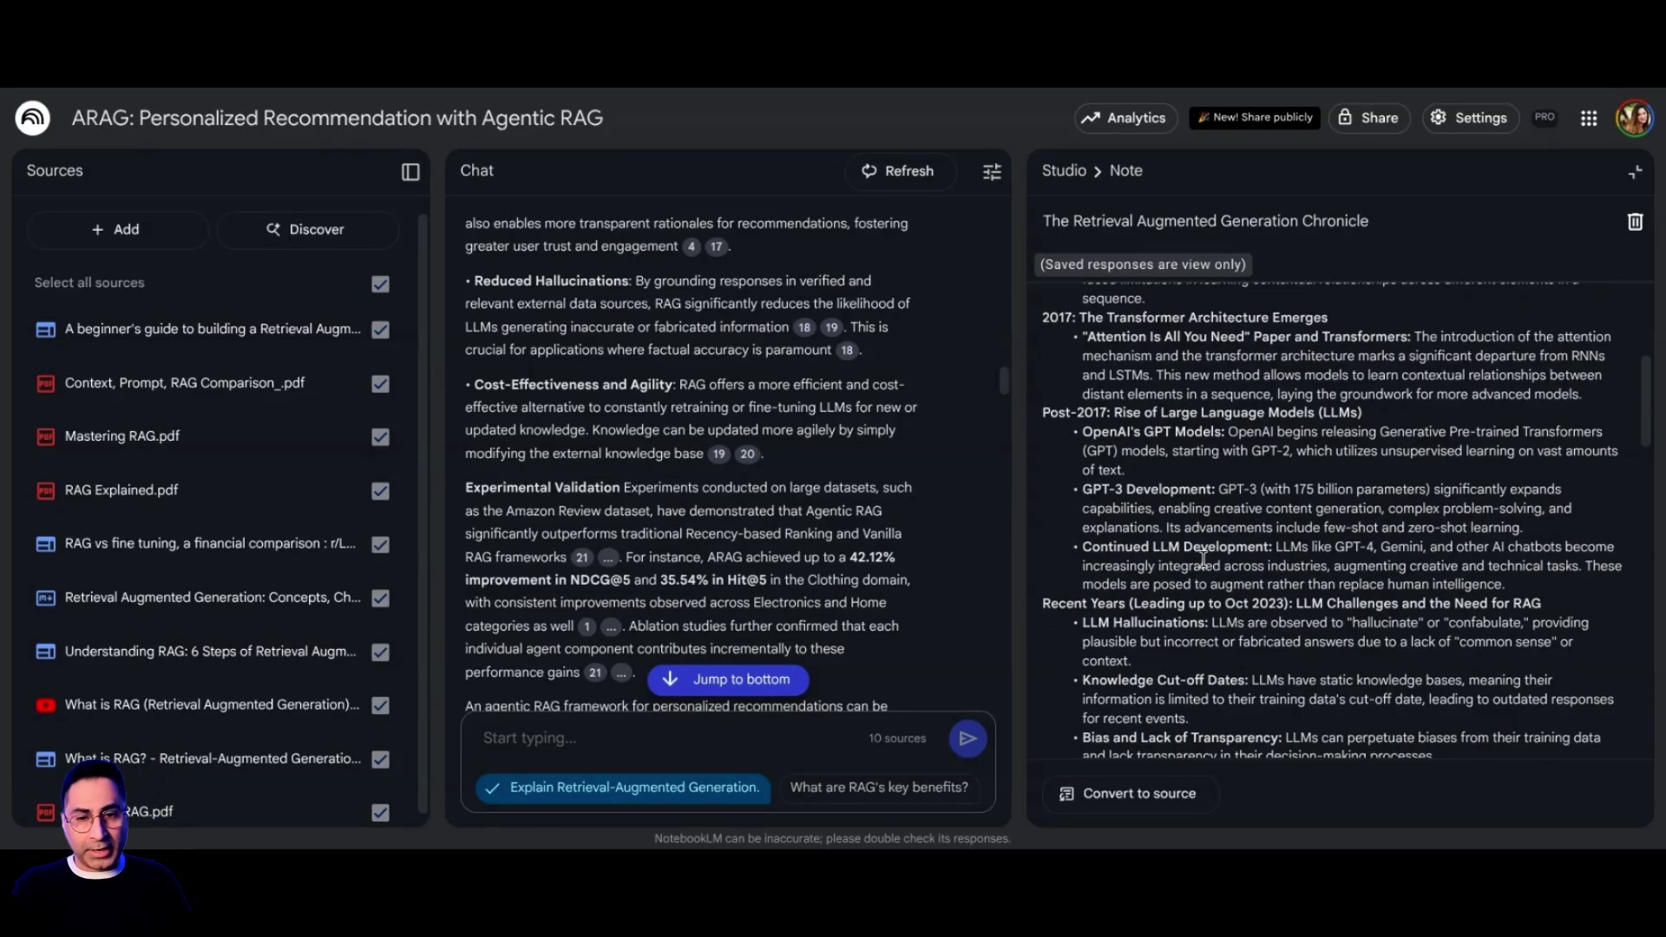
scroll(1208, 549, down, 12)
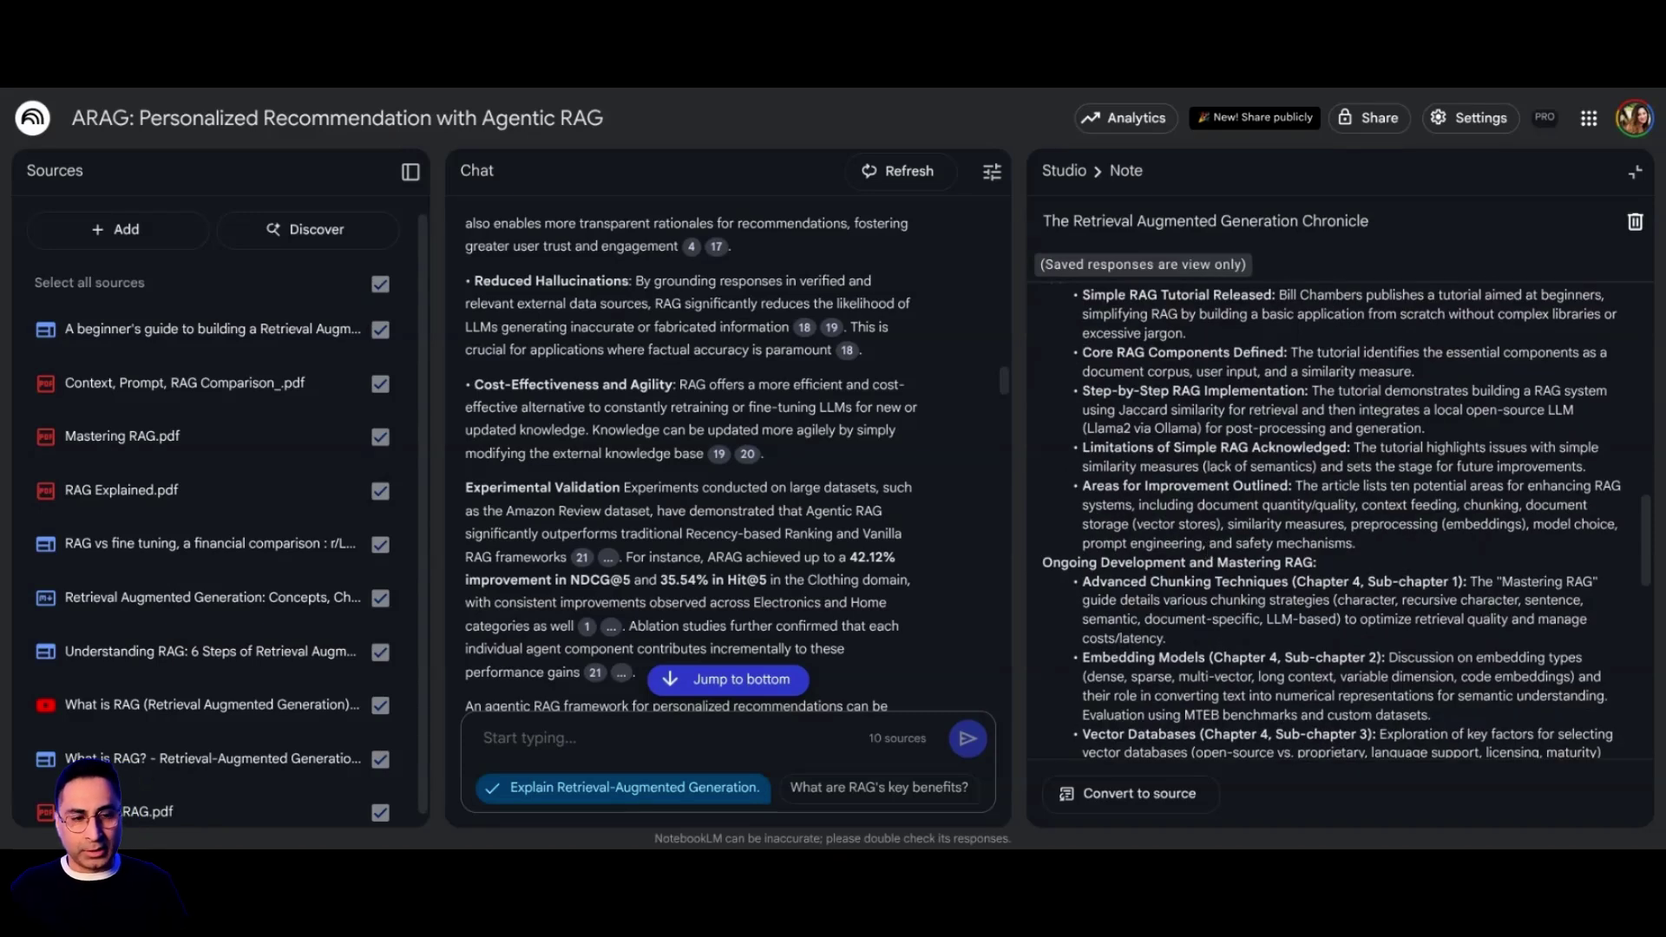
scroll(1214, 545, up, 3)
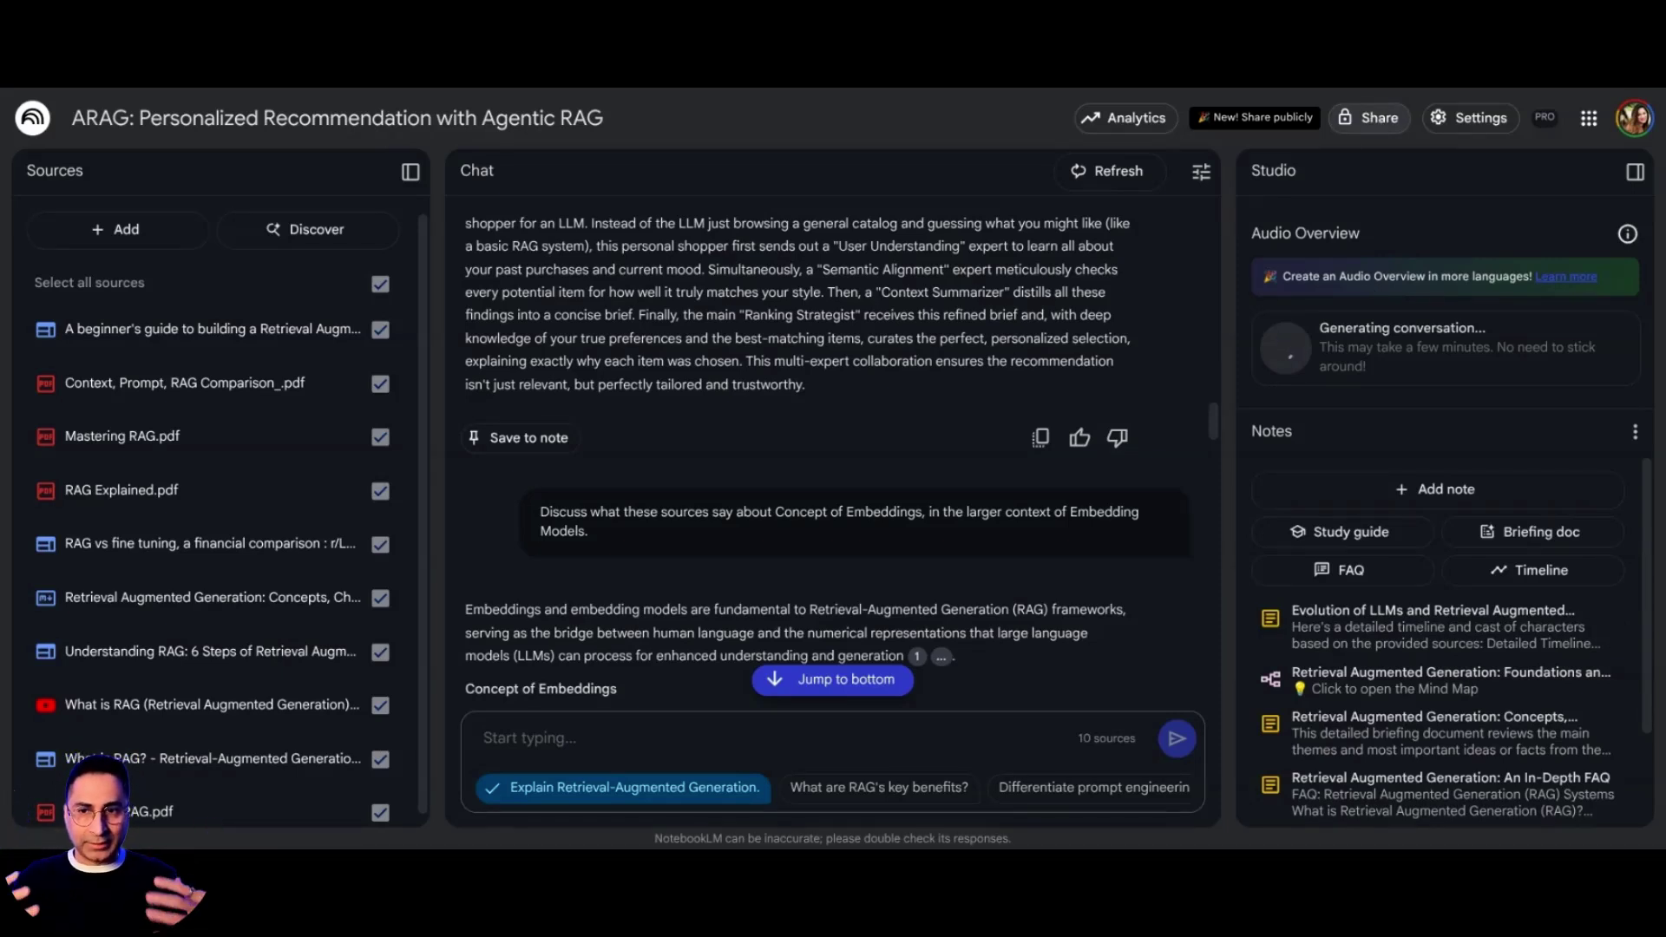
- Enable the welcome note and keep access Restricted with viewers on Full notebook, then close without saving
click(1375, 122)
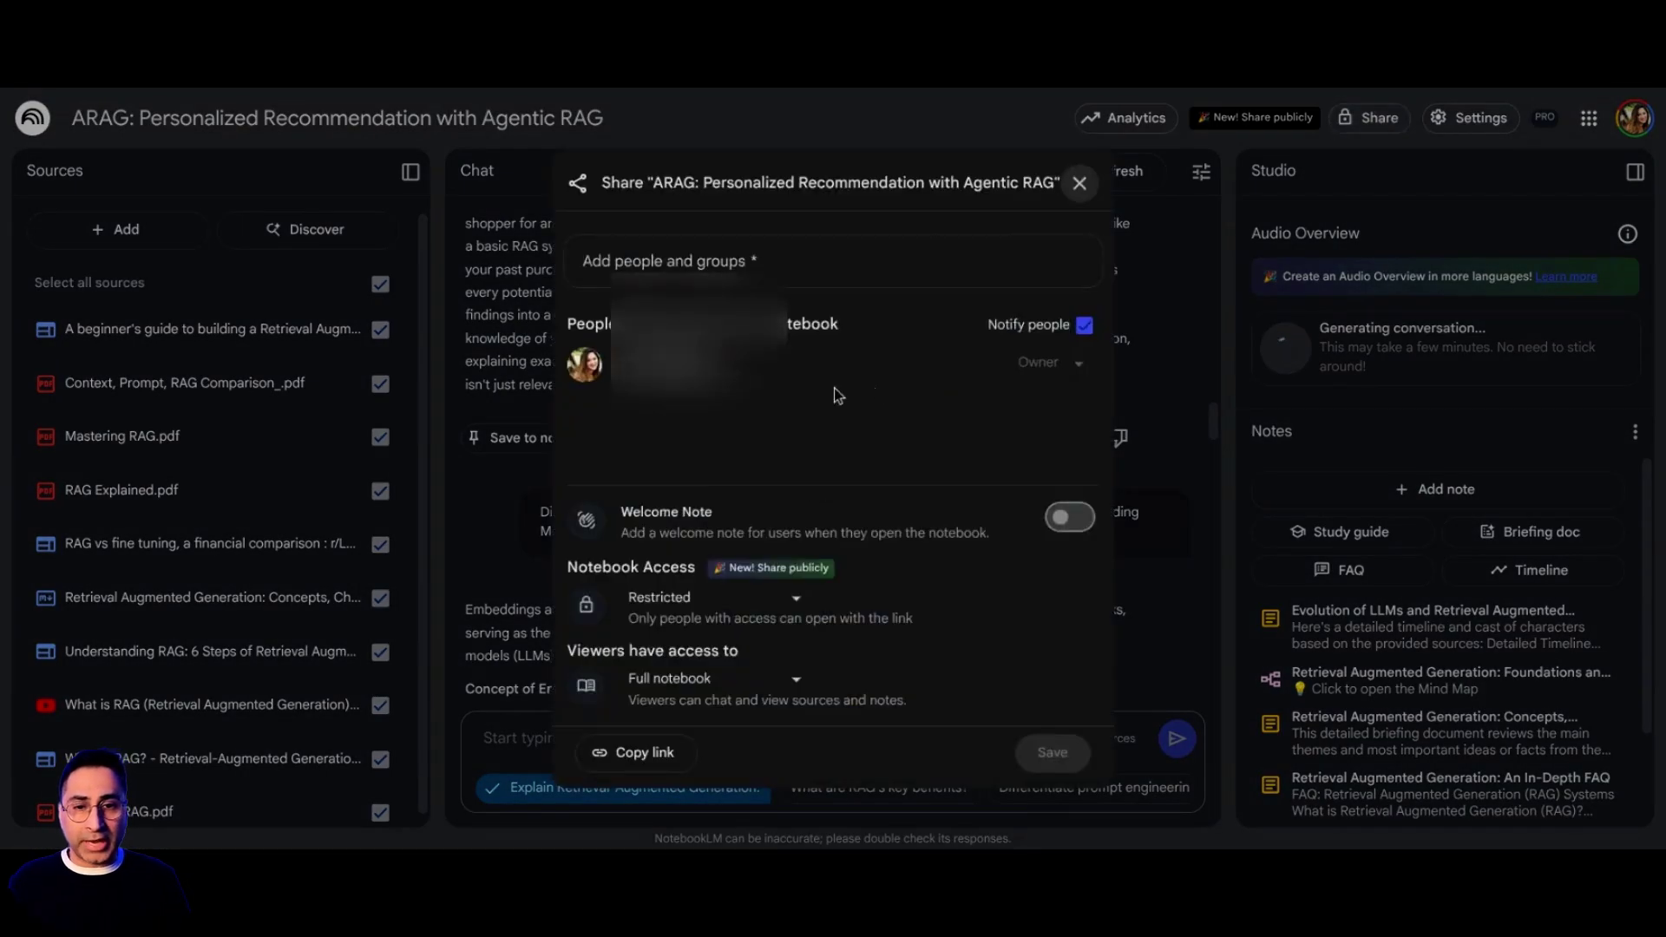
click(1069, 517)
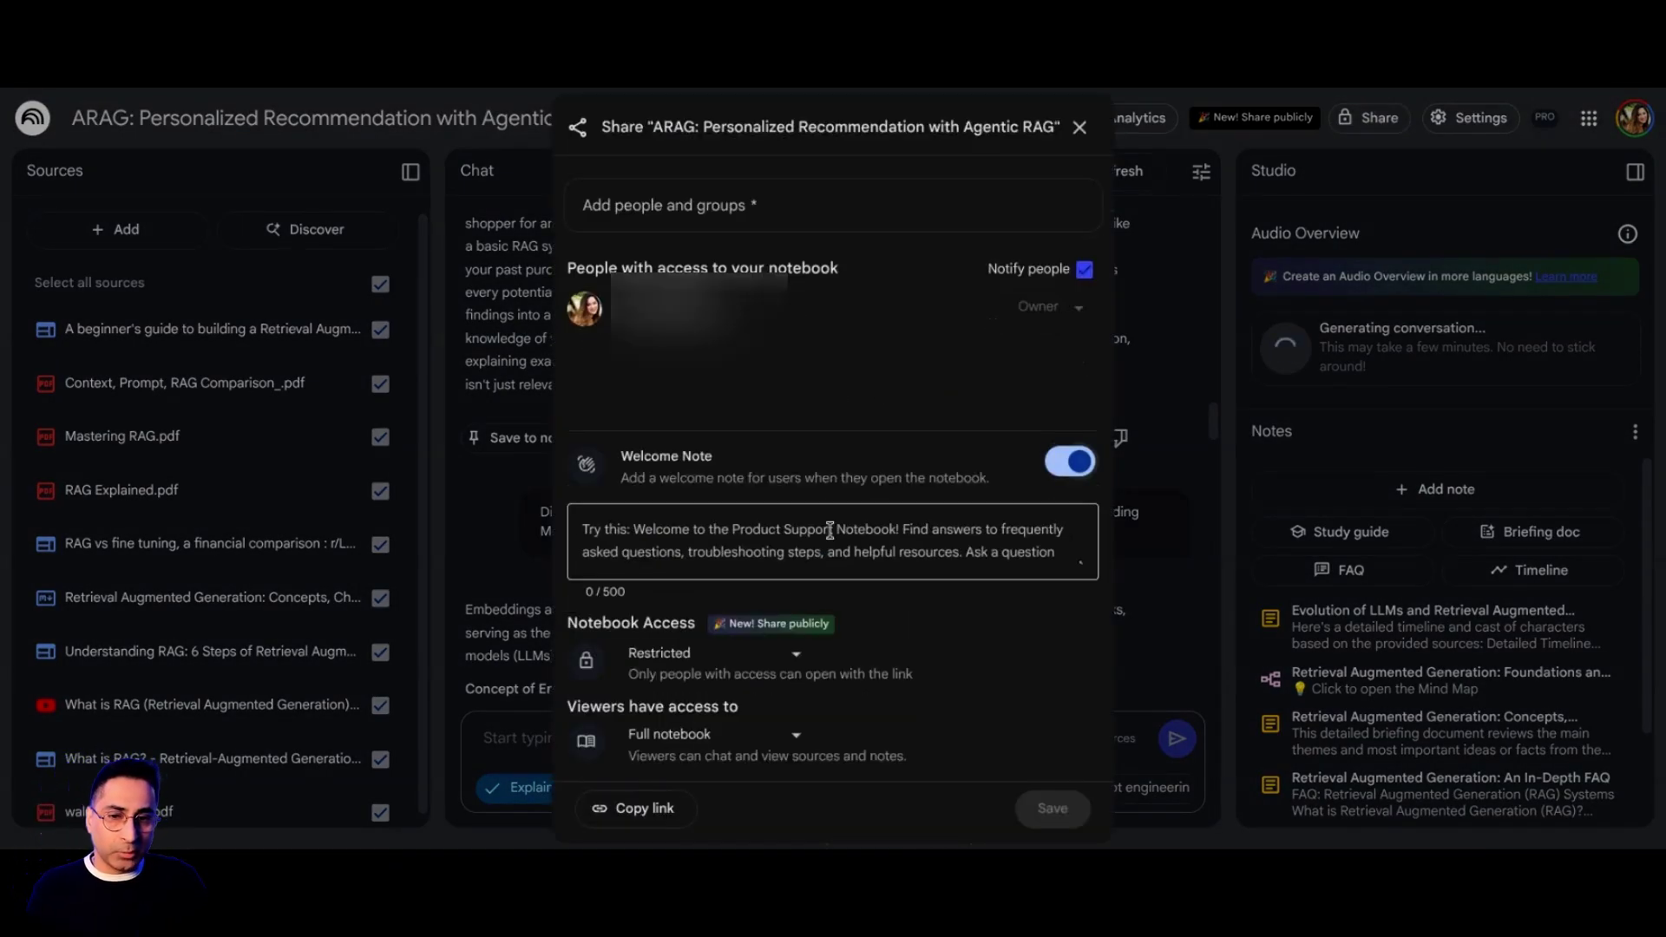
click(796, 660)
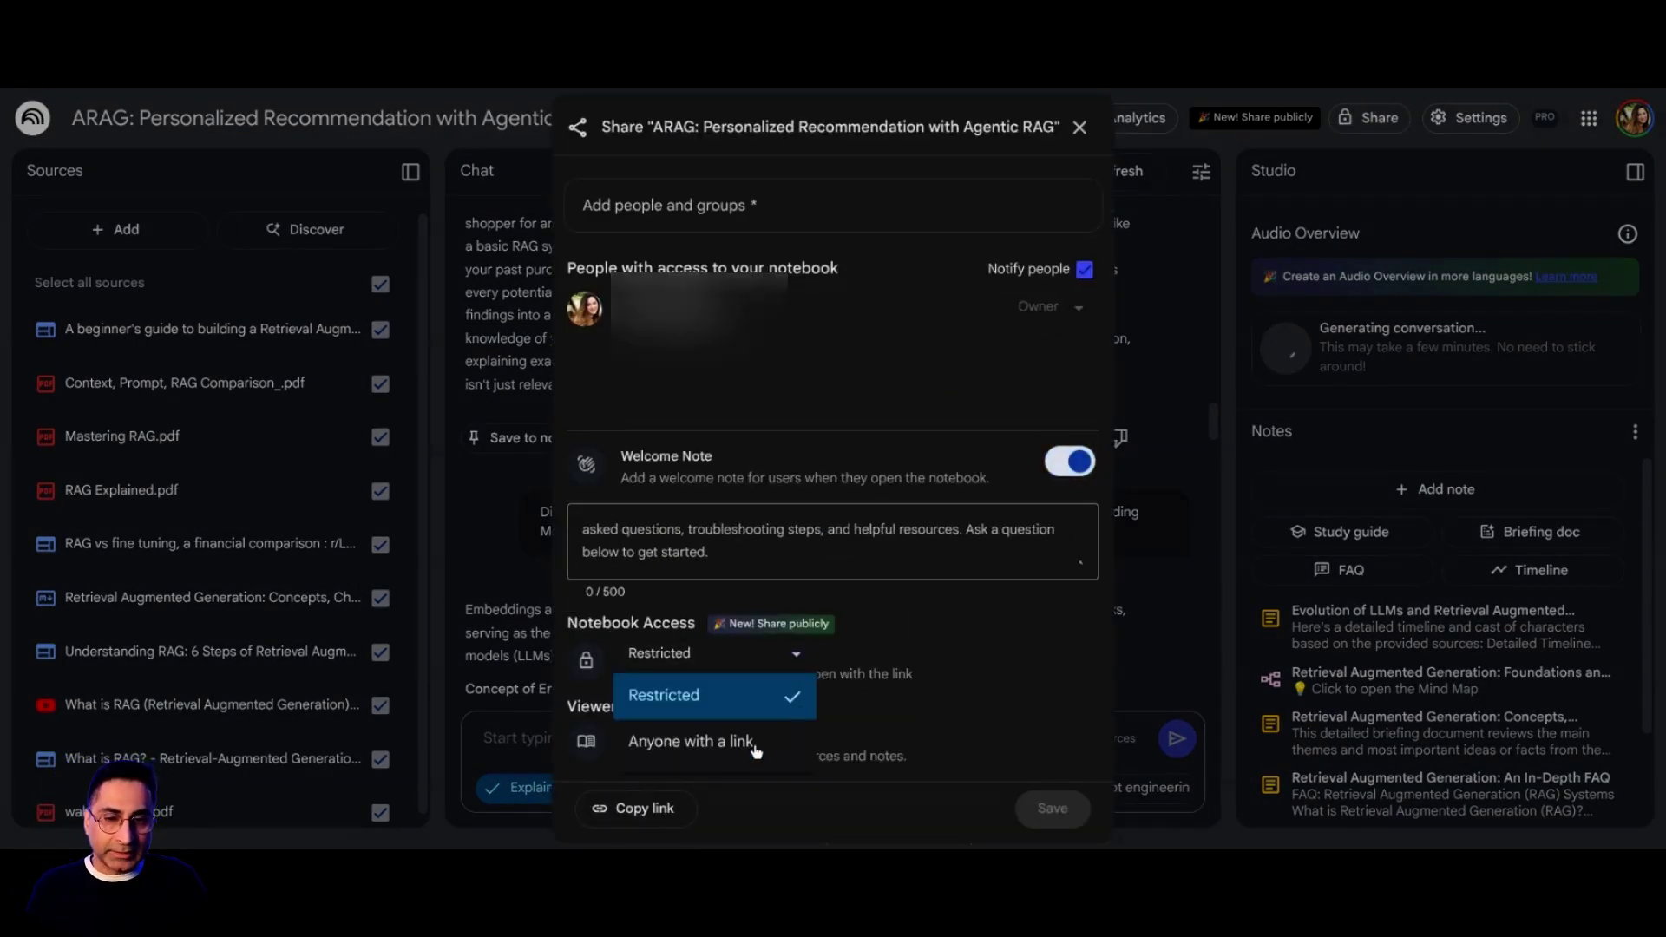
click(871, 669)
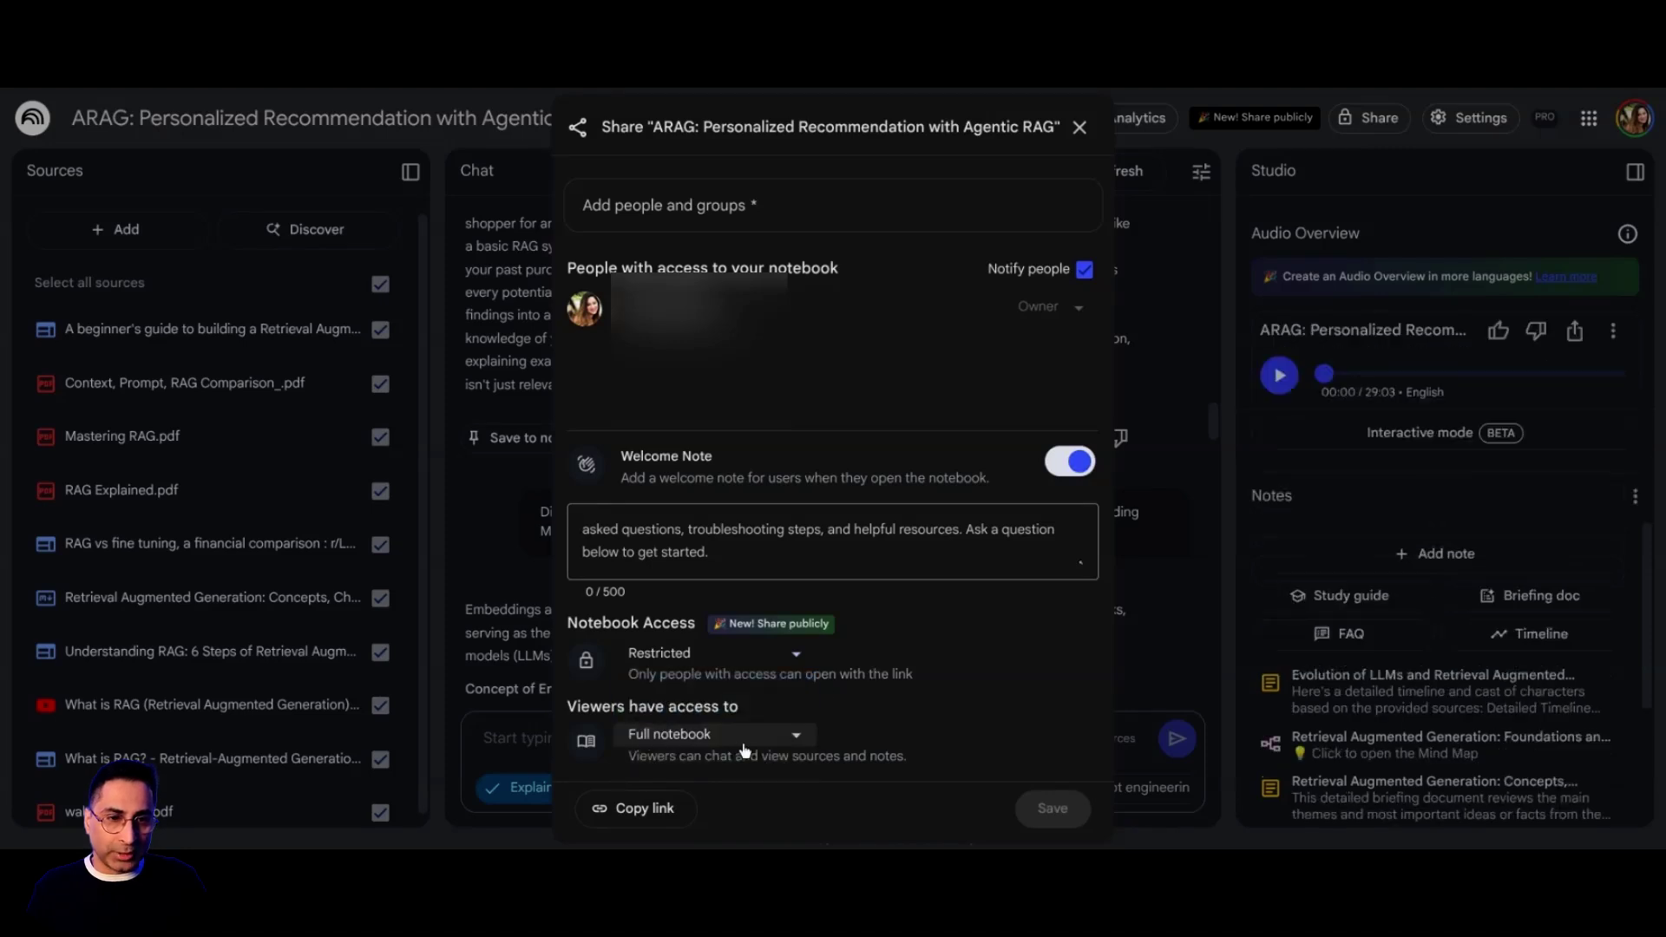
click(727, 747)
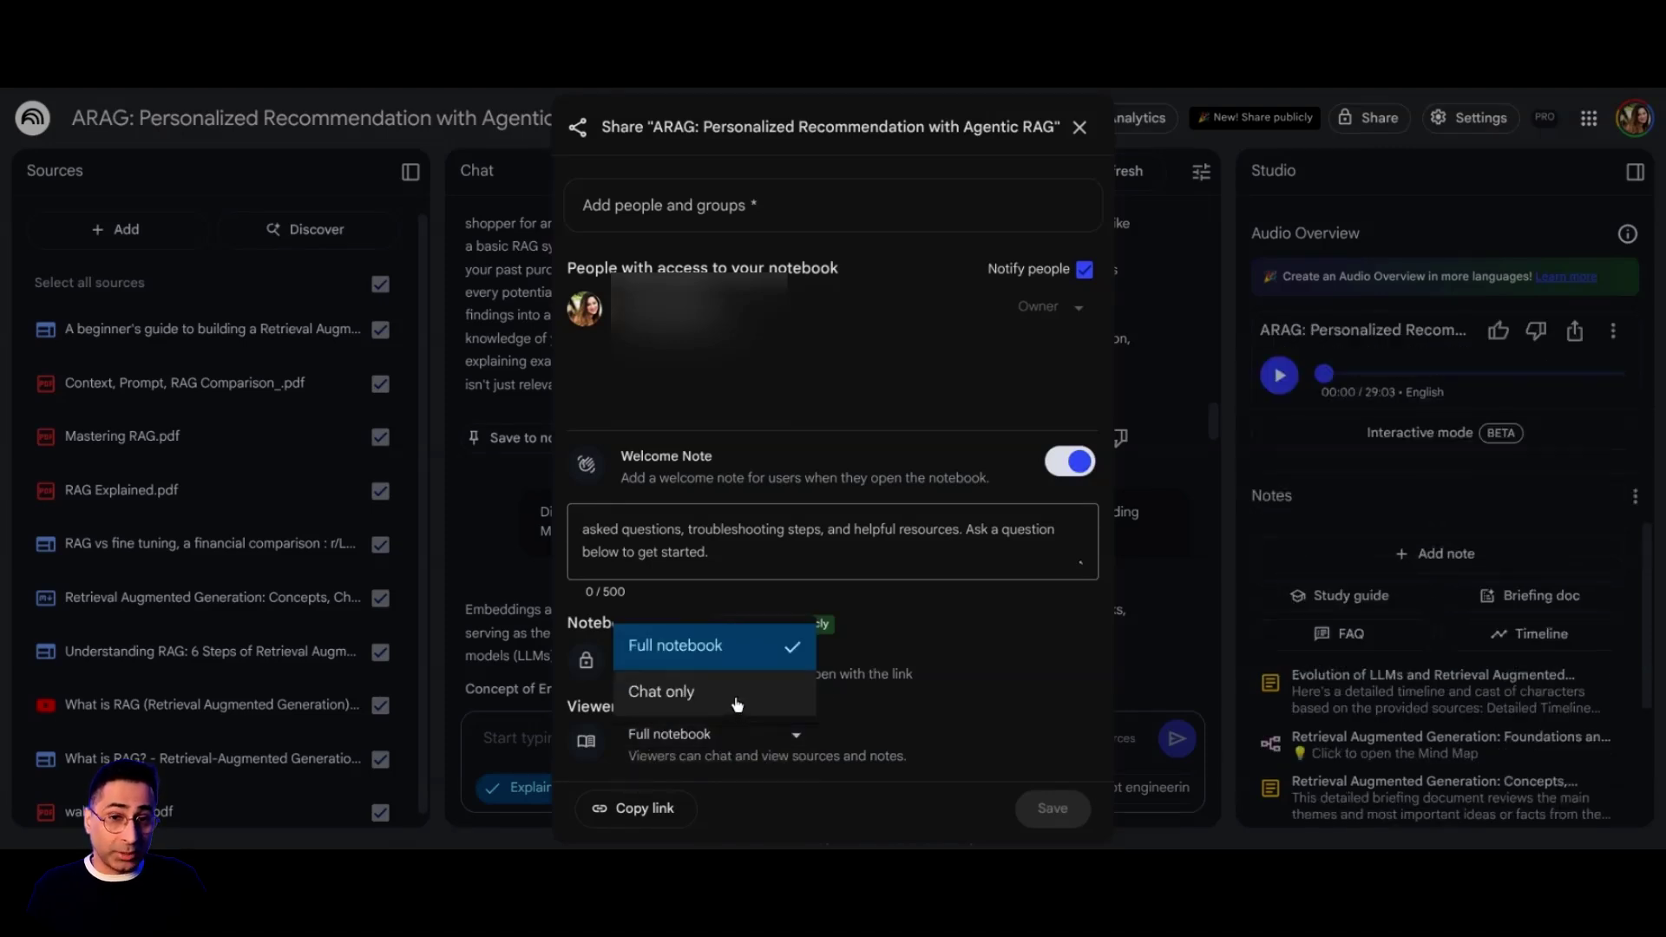
click(709, 226)
click(655, 155)
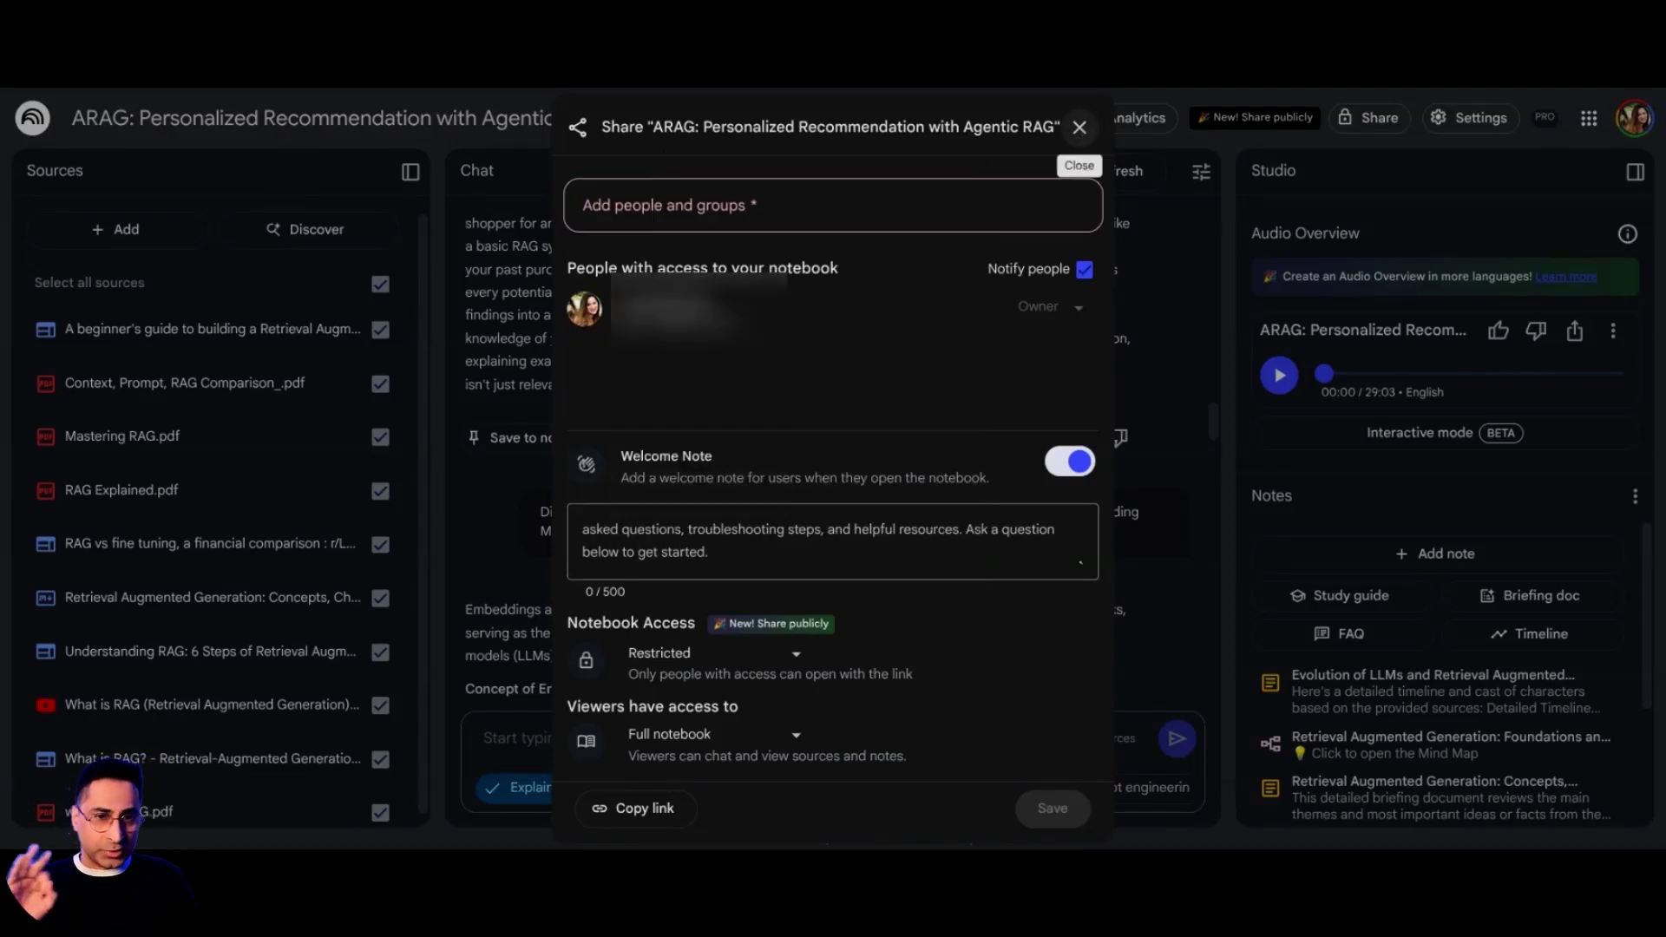
click(1079, 128)
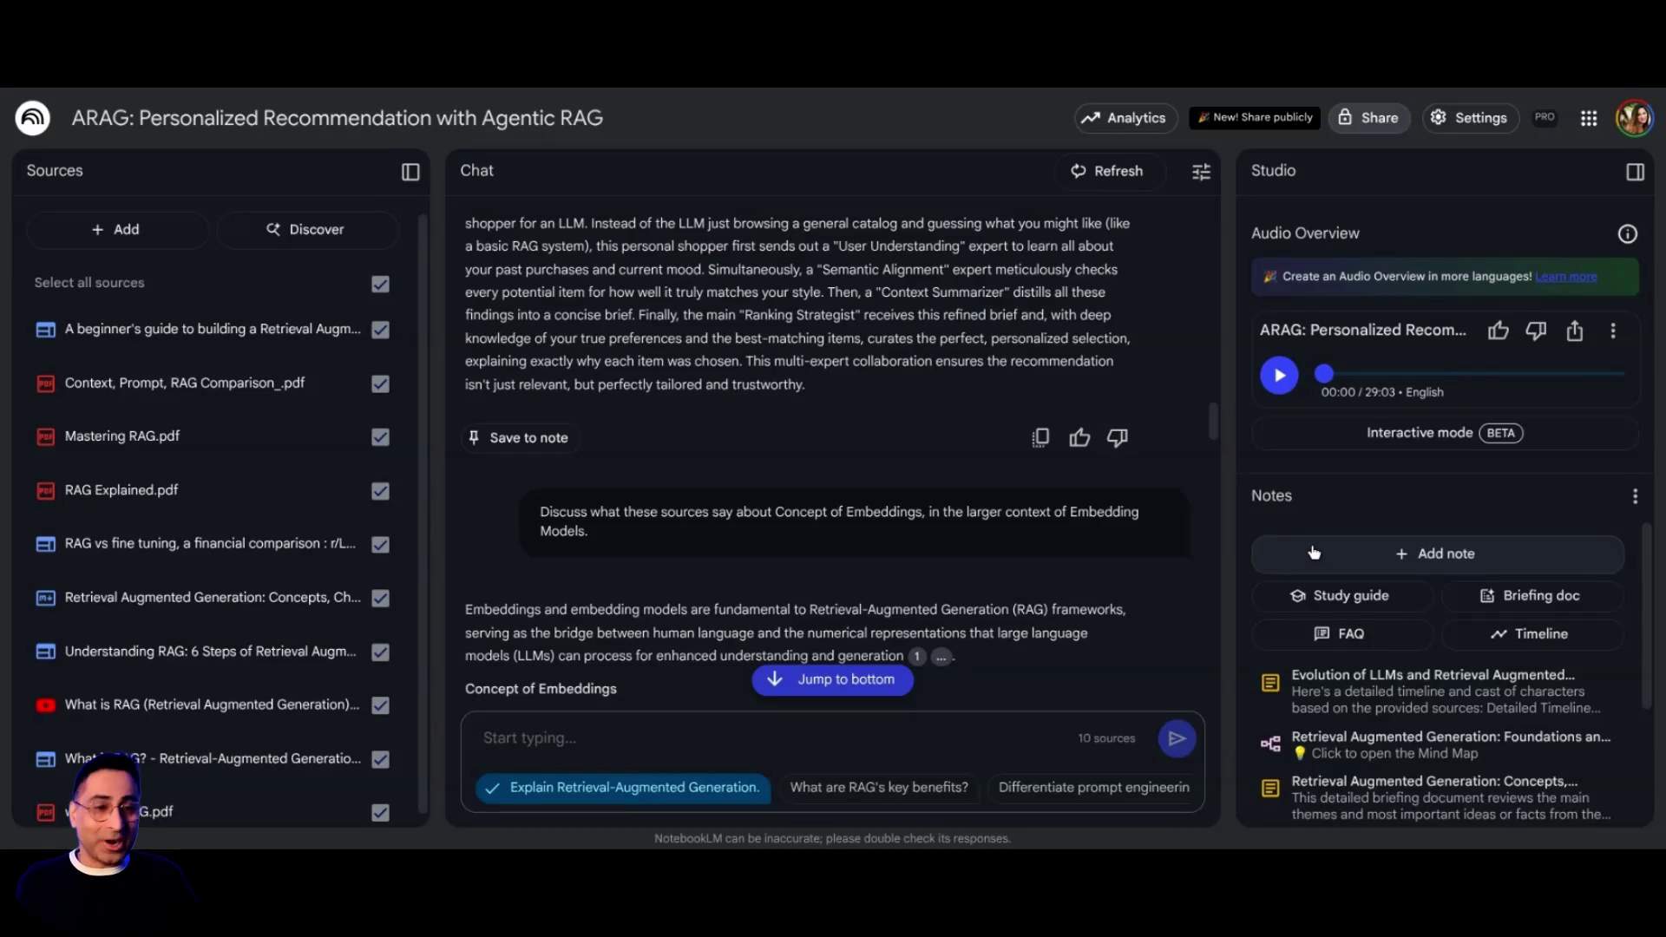
- Play the audio overview briefly and pause it at 00:05
click(1279, 376)
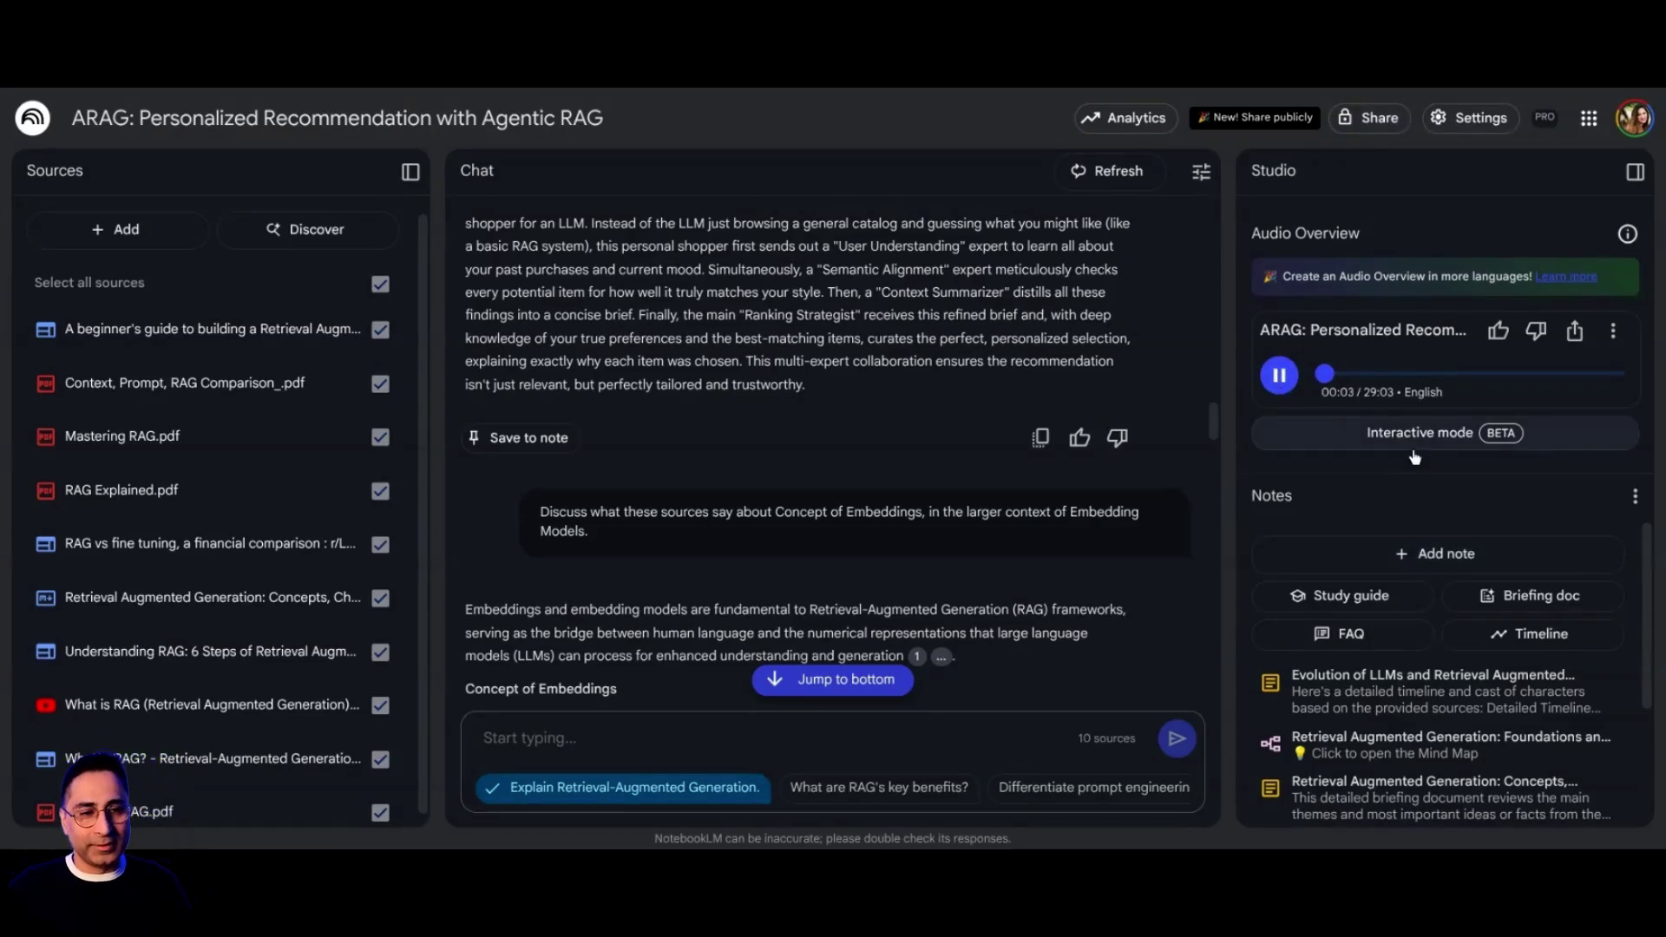
click(1282, 375)
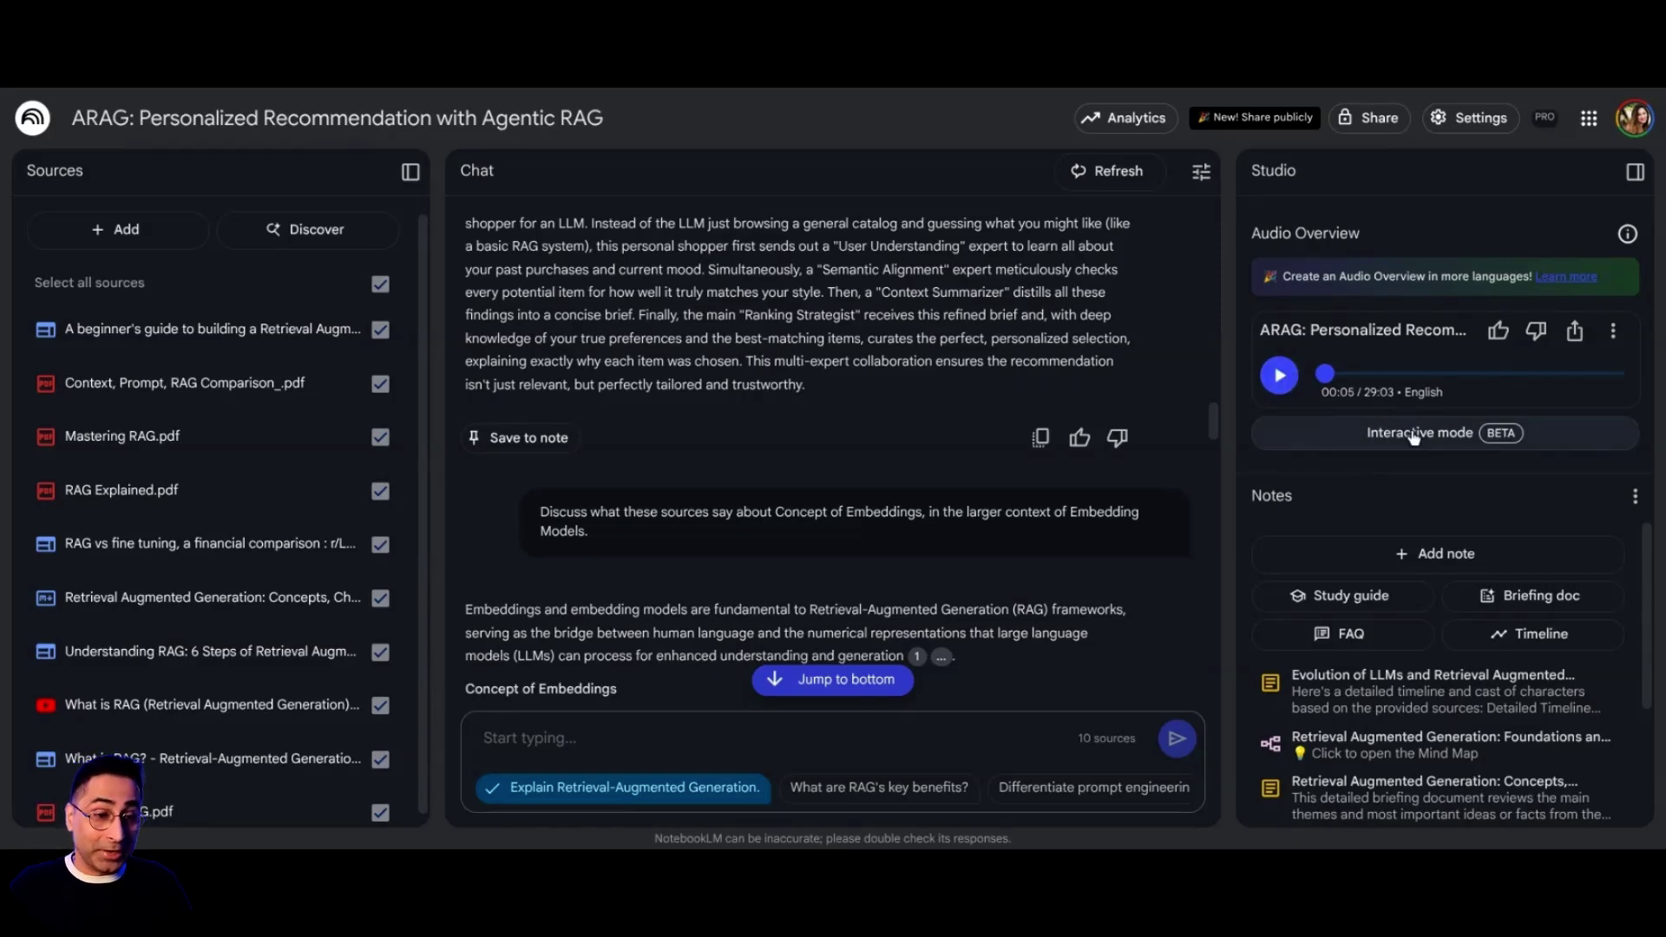
scroll(212, 439, down, 1)
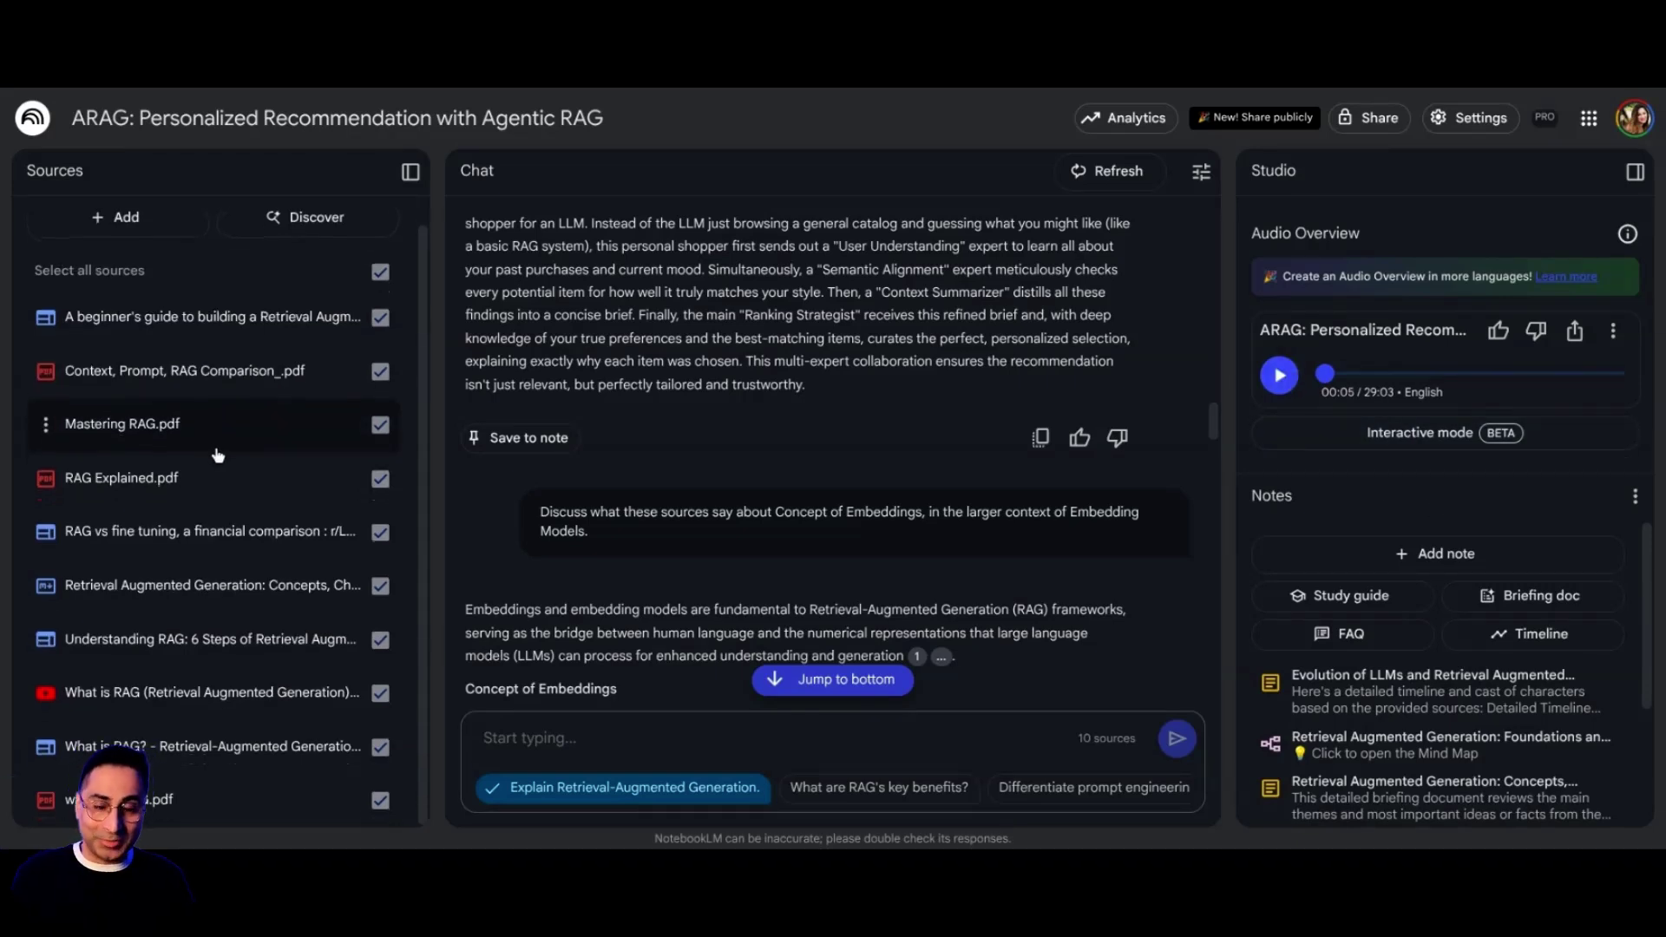
- Open the audio overview in interactive mode, play it, join the conversation, then pause playback
click(1419, 433)
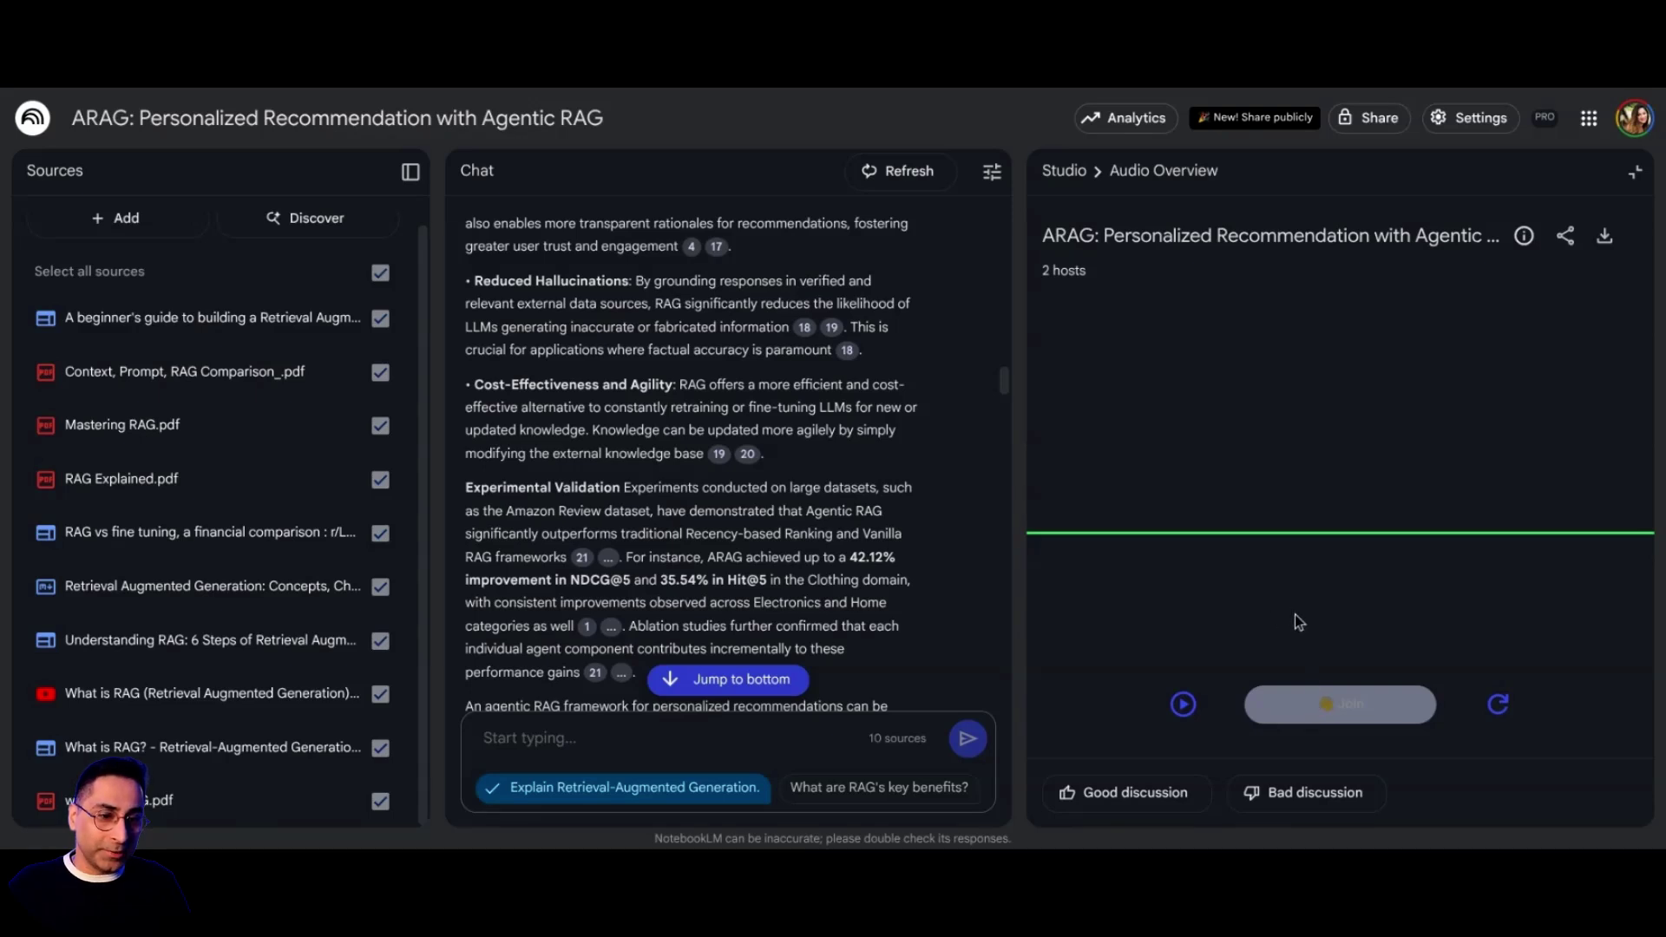
click(1183, 703)
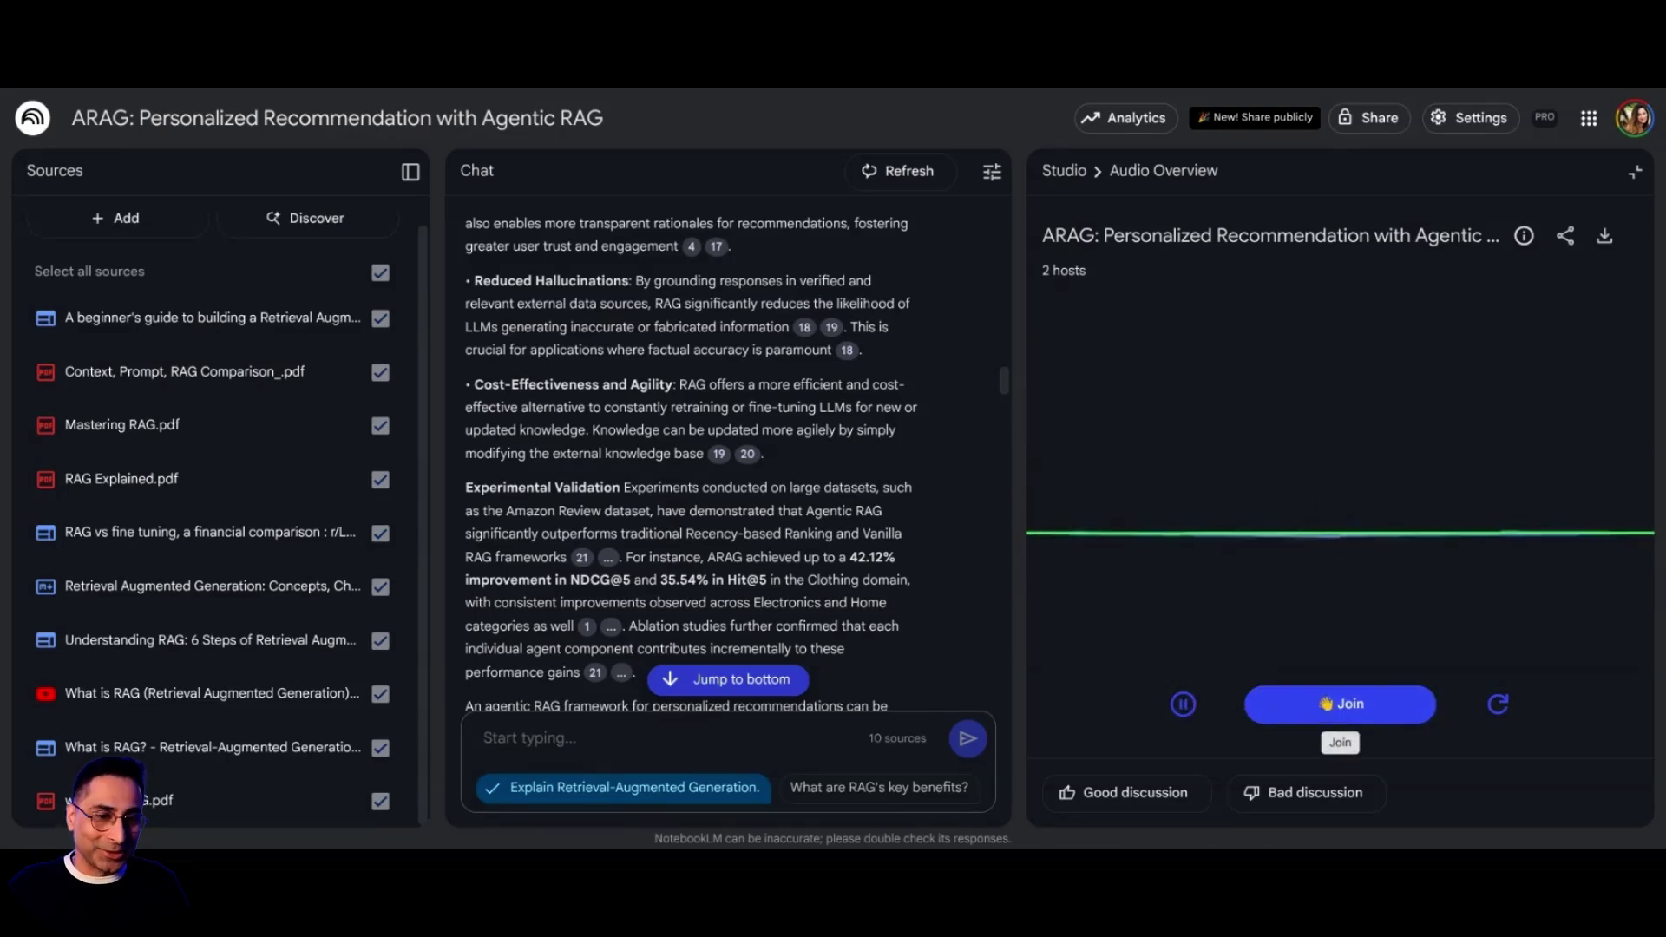
click(1339, 704)
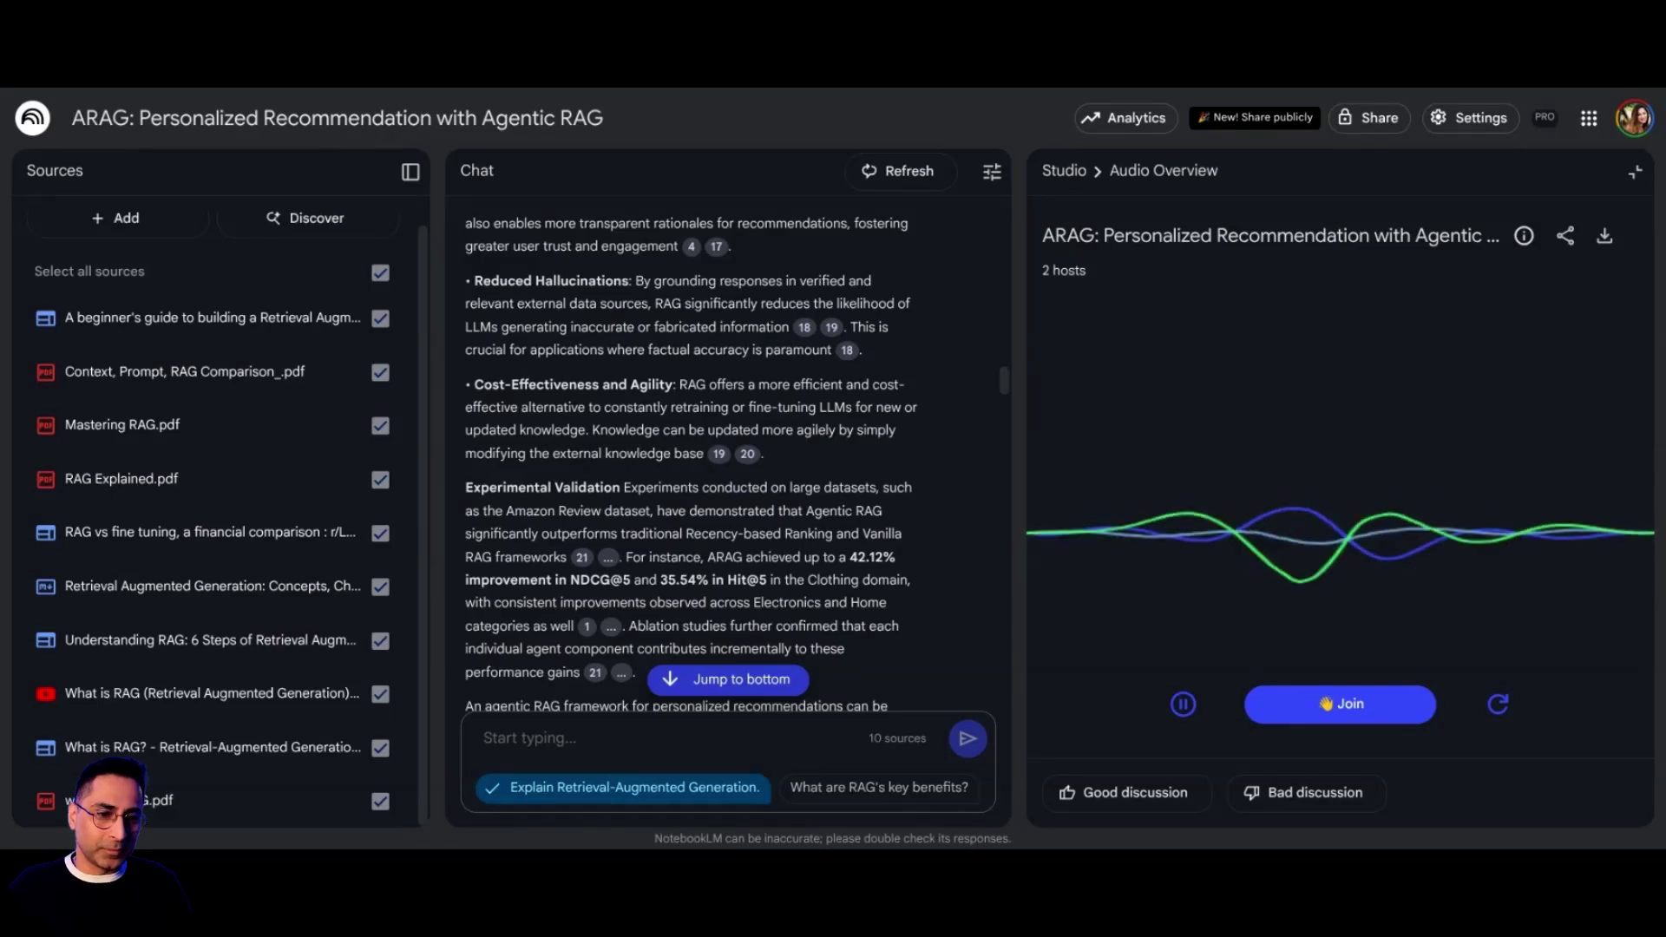
click(1183, 703)
- Rate the audio 'Good discussion' and review the 'No Analytics yet!' notice about sharing with 4 users
click(1156, 789)
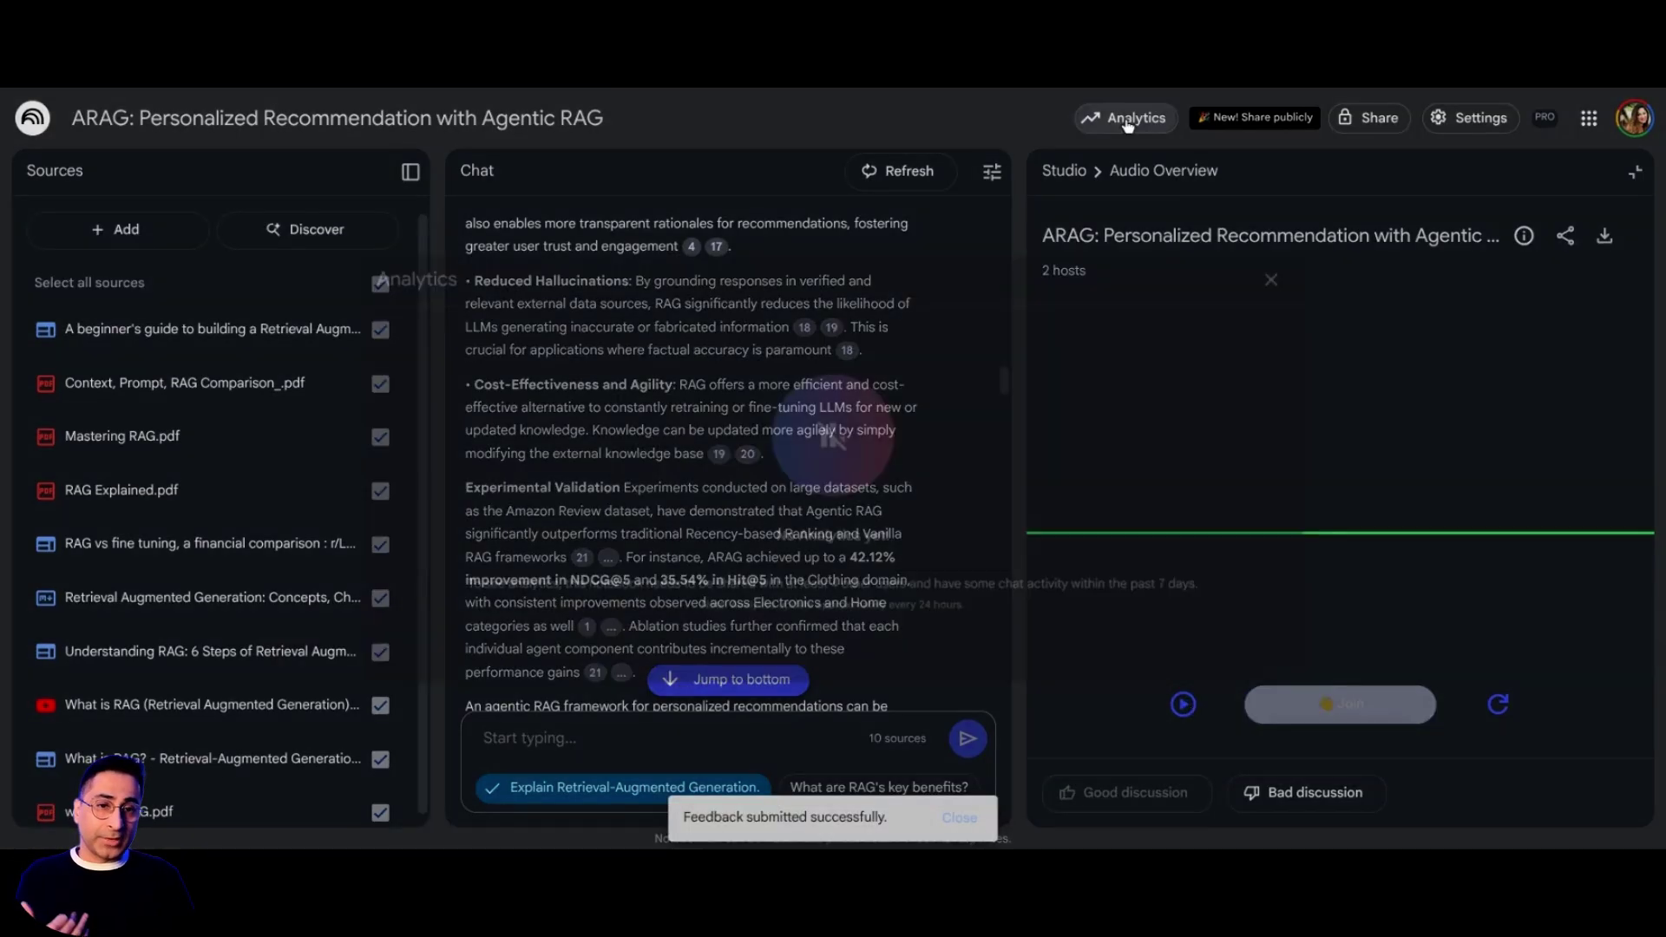
drag(767, 591, 1104, 593)
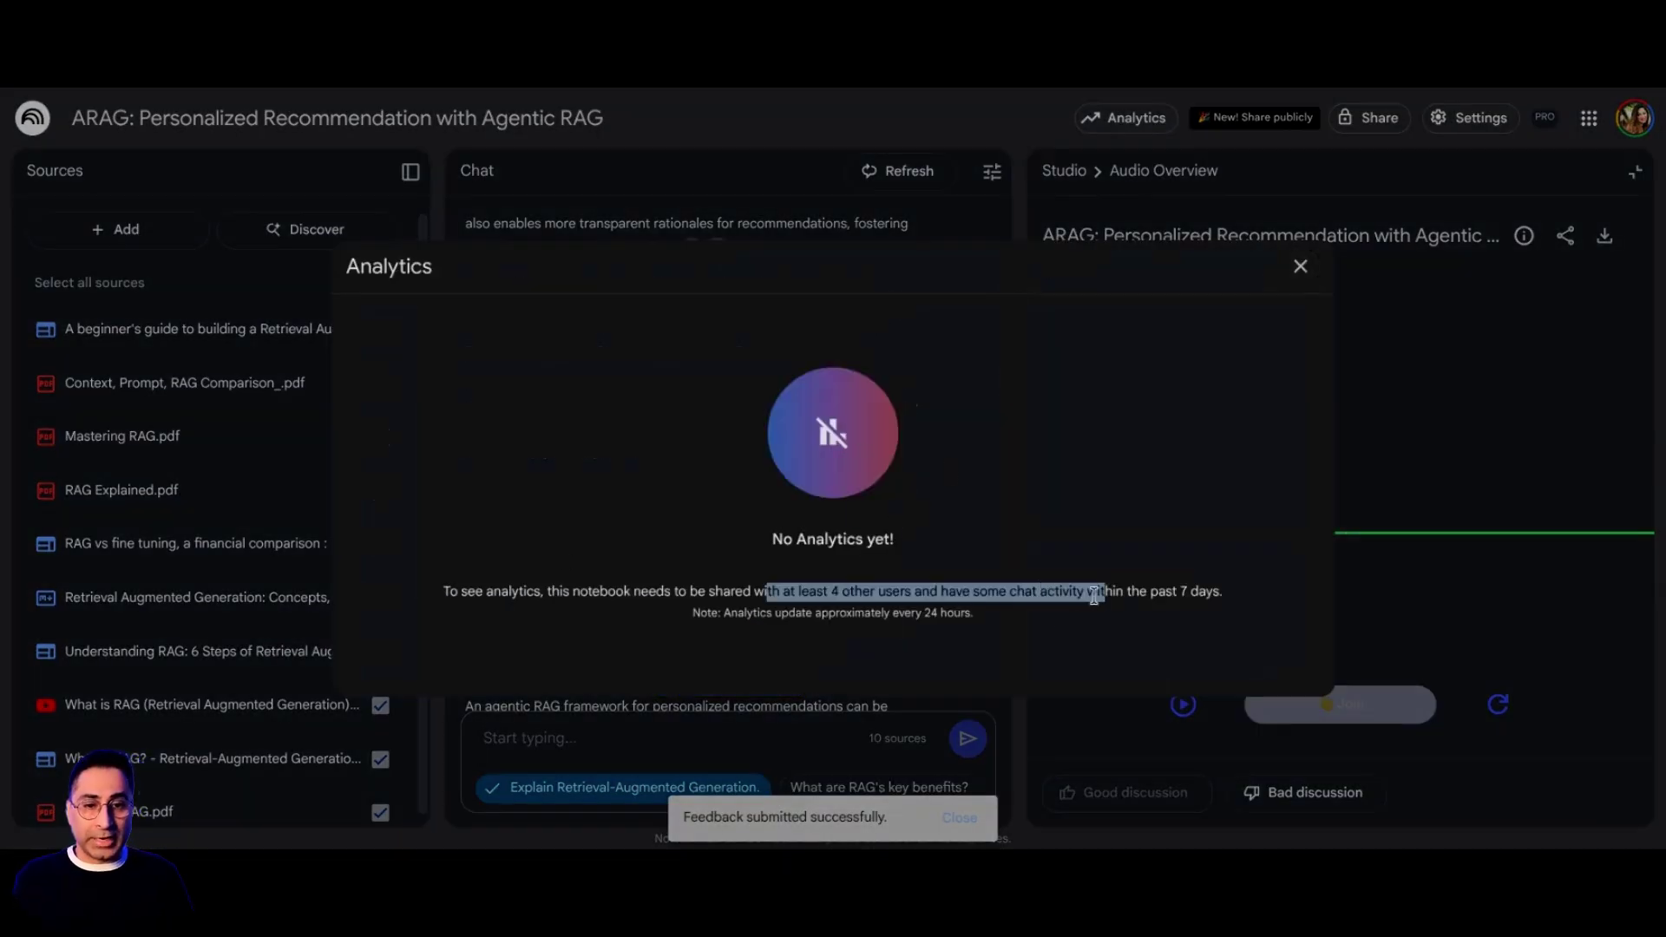
click(998, 631)
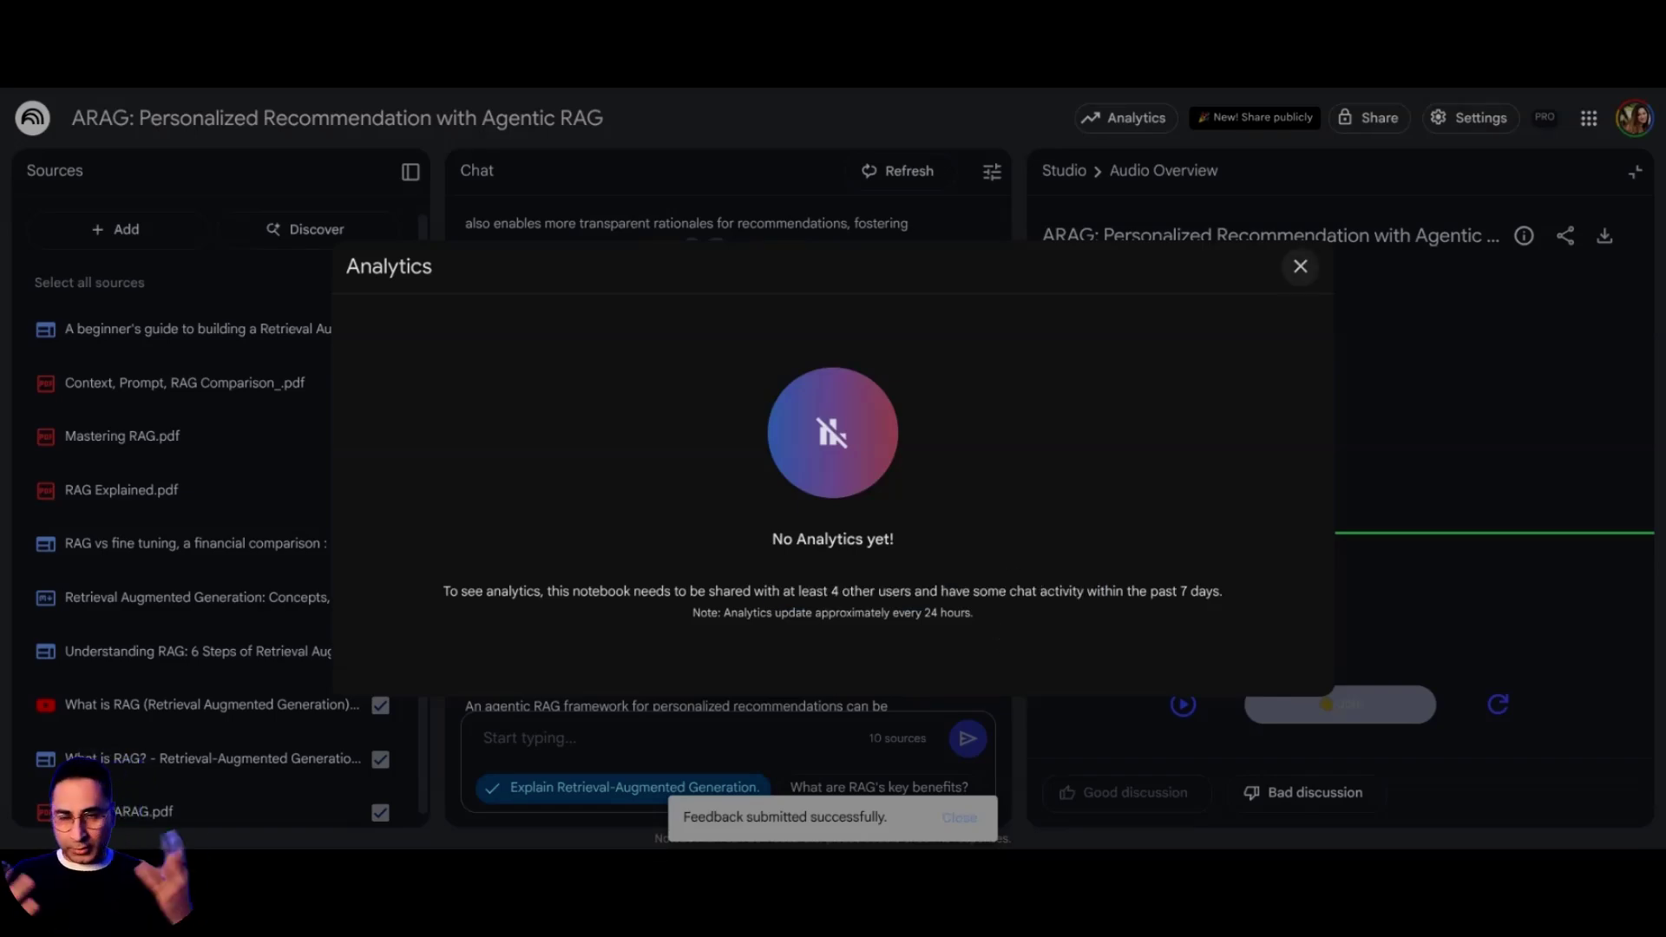
- Close Analytics and set the chat to a Custom style with the instruction 'Act as Socrer player'
click(1300, 266)
click(992, 171)
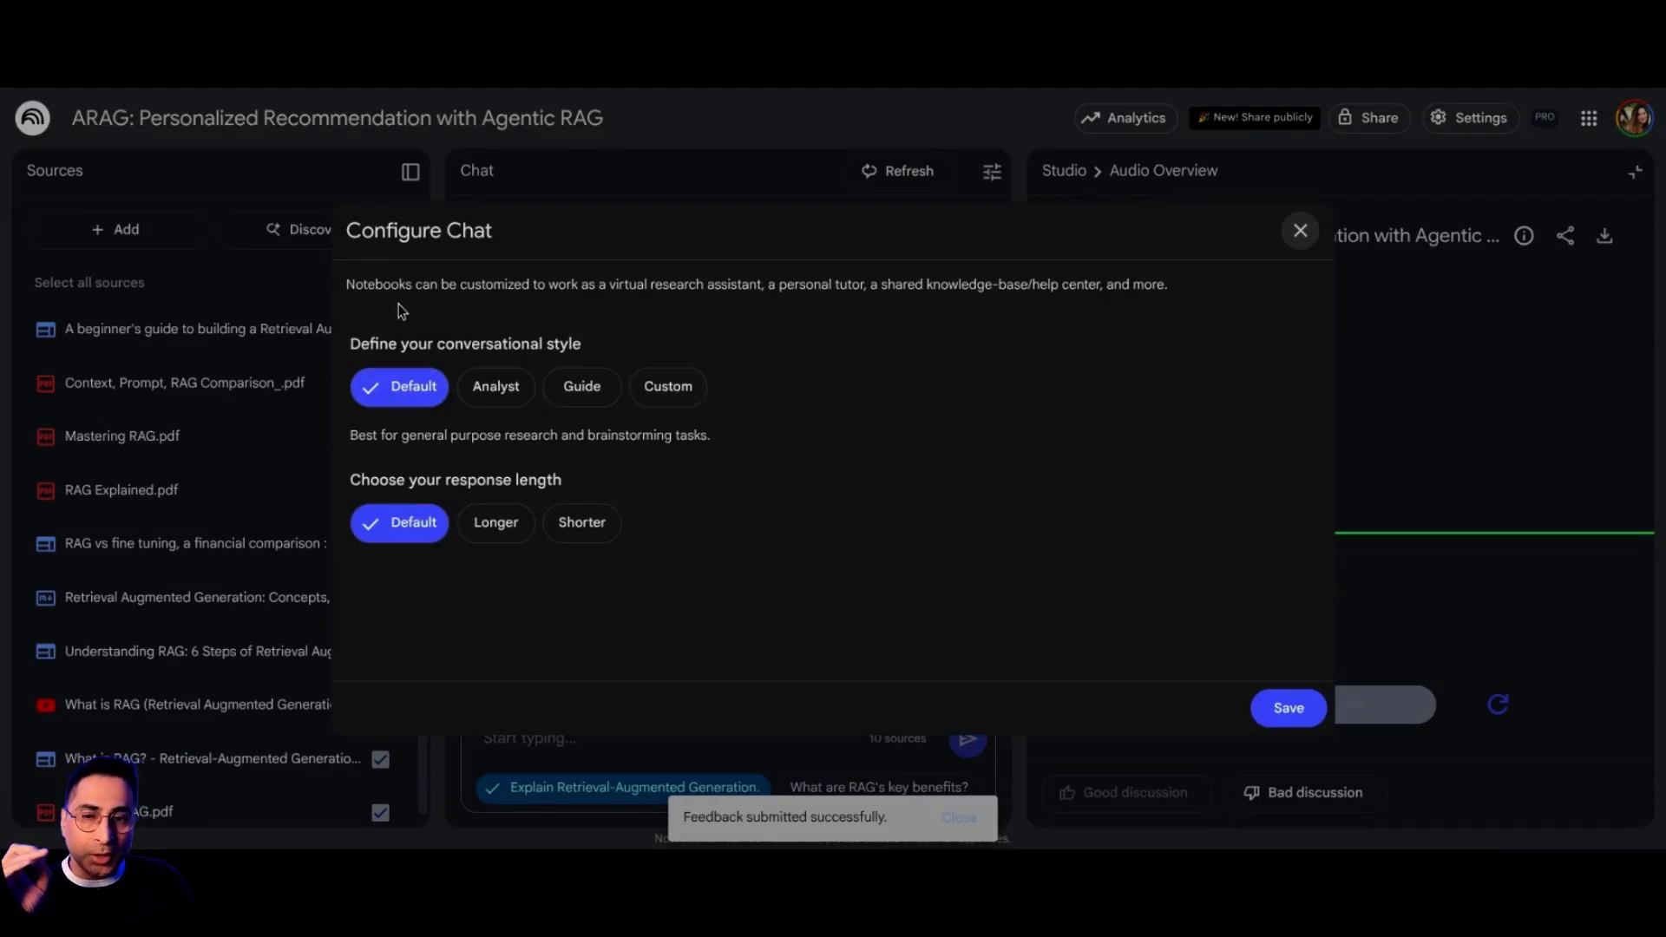
click(669, 392)
click(434, 477)
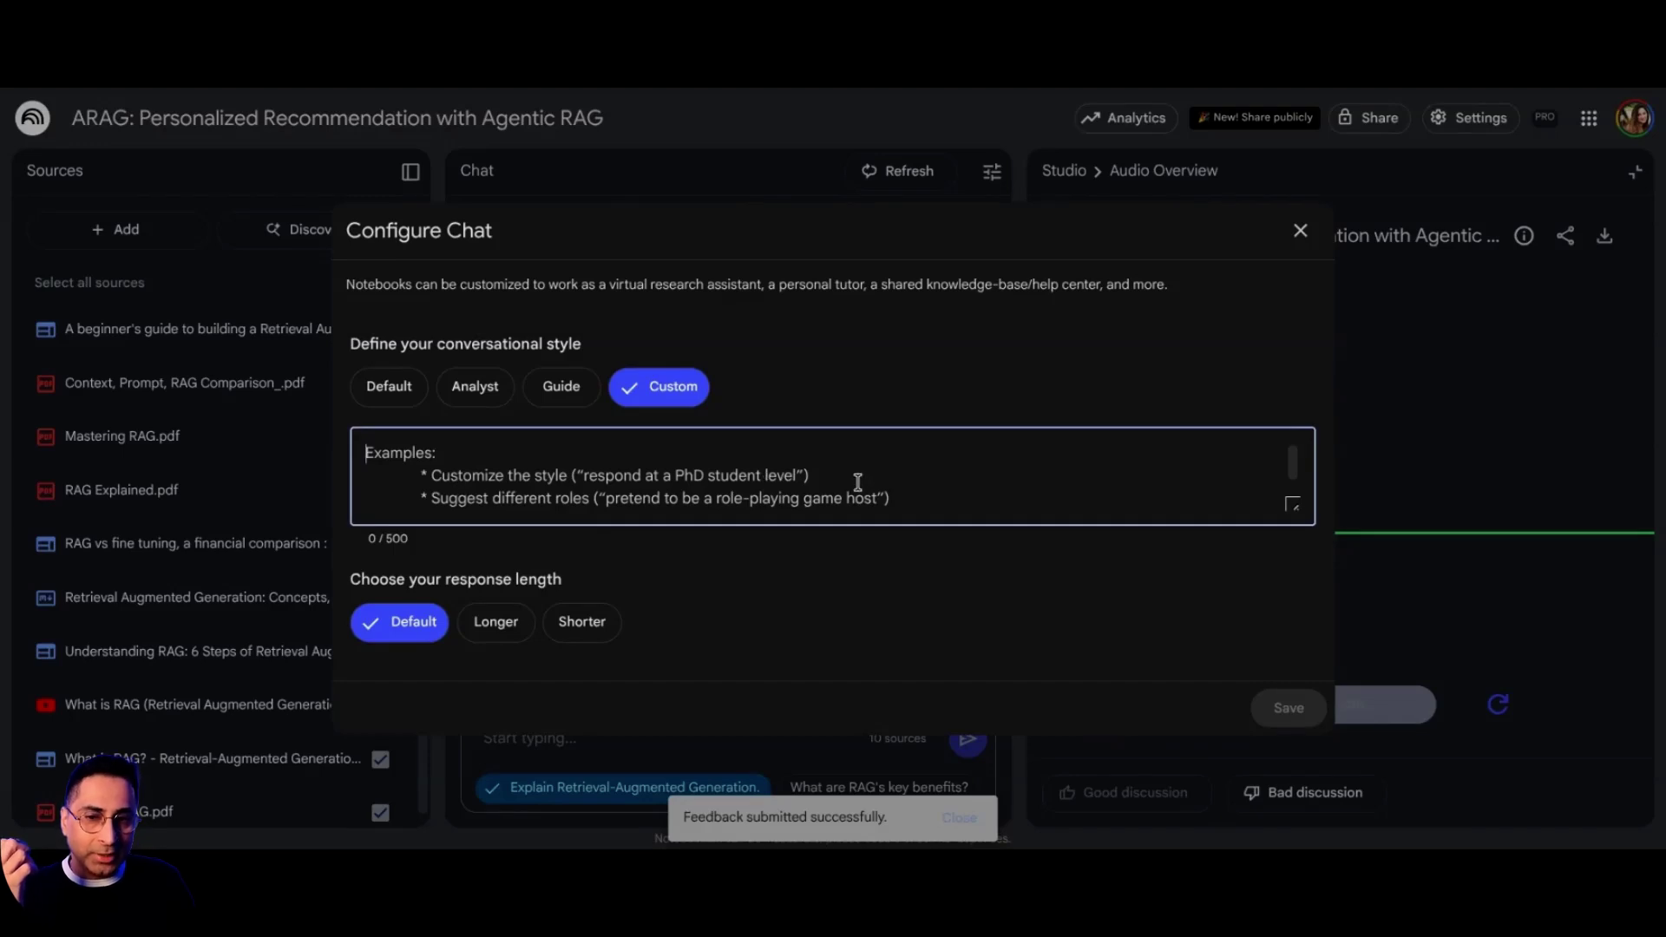
text(Act as Socr)
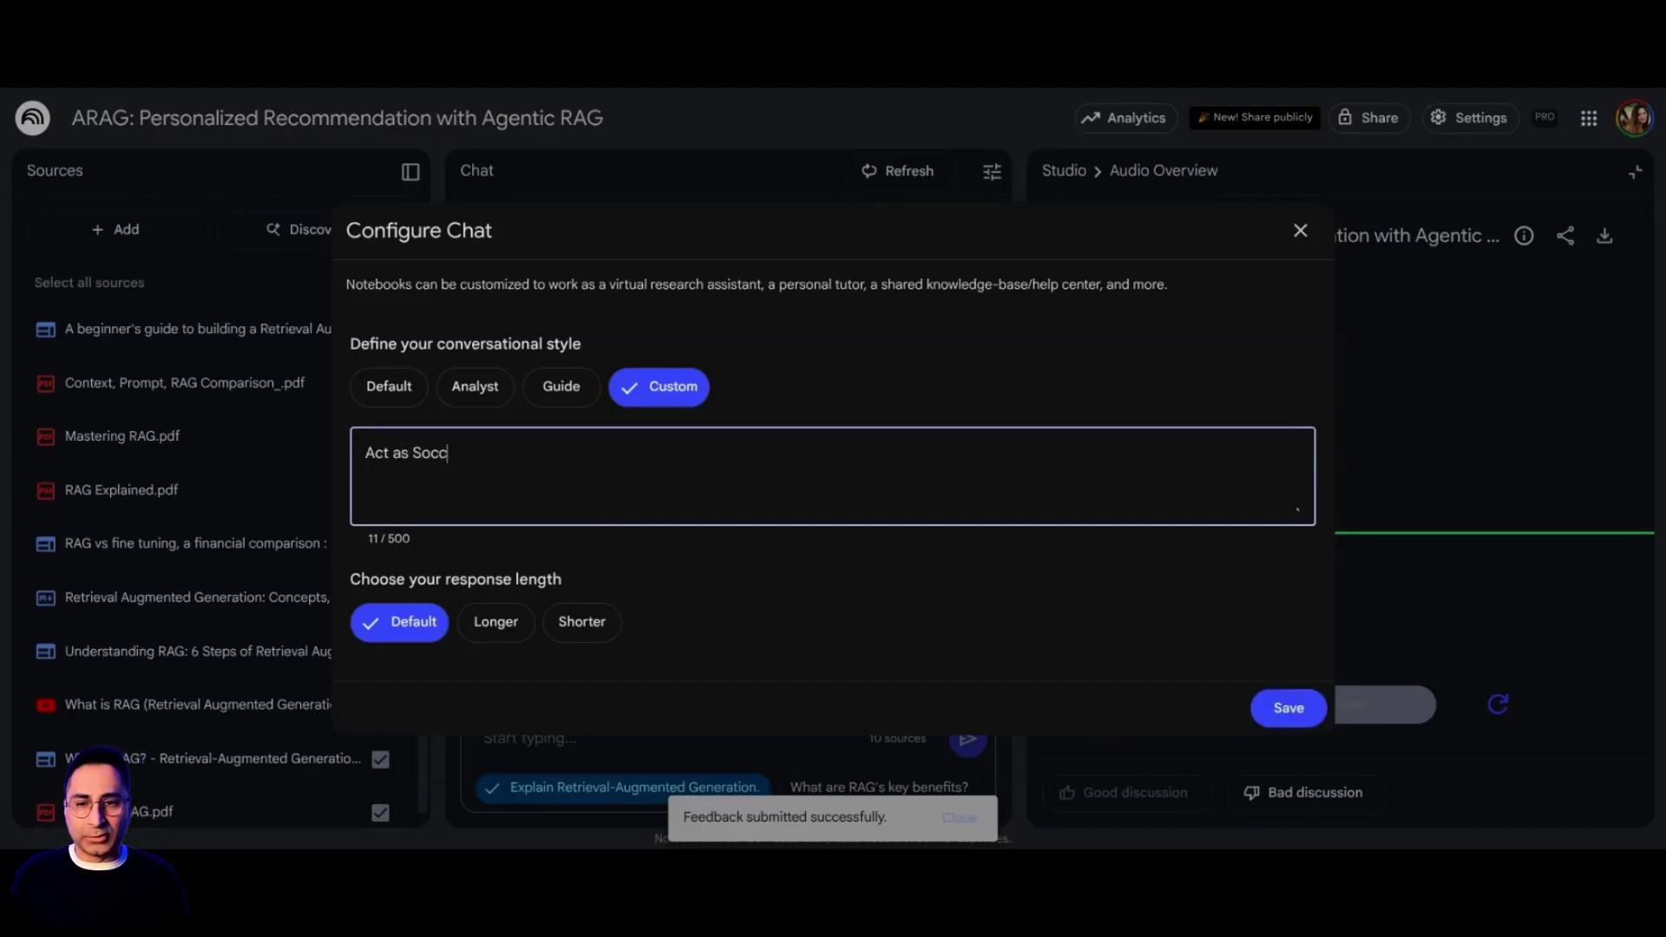
text(er player)
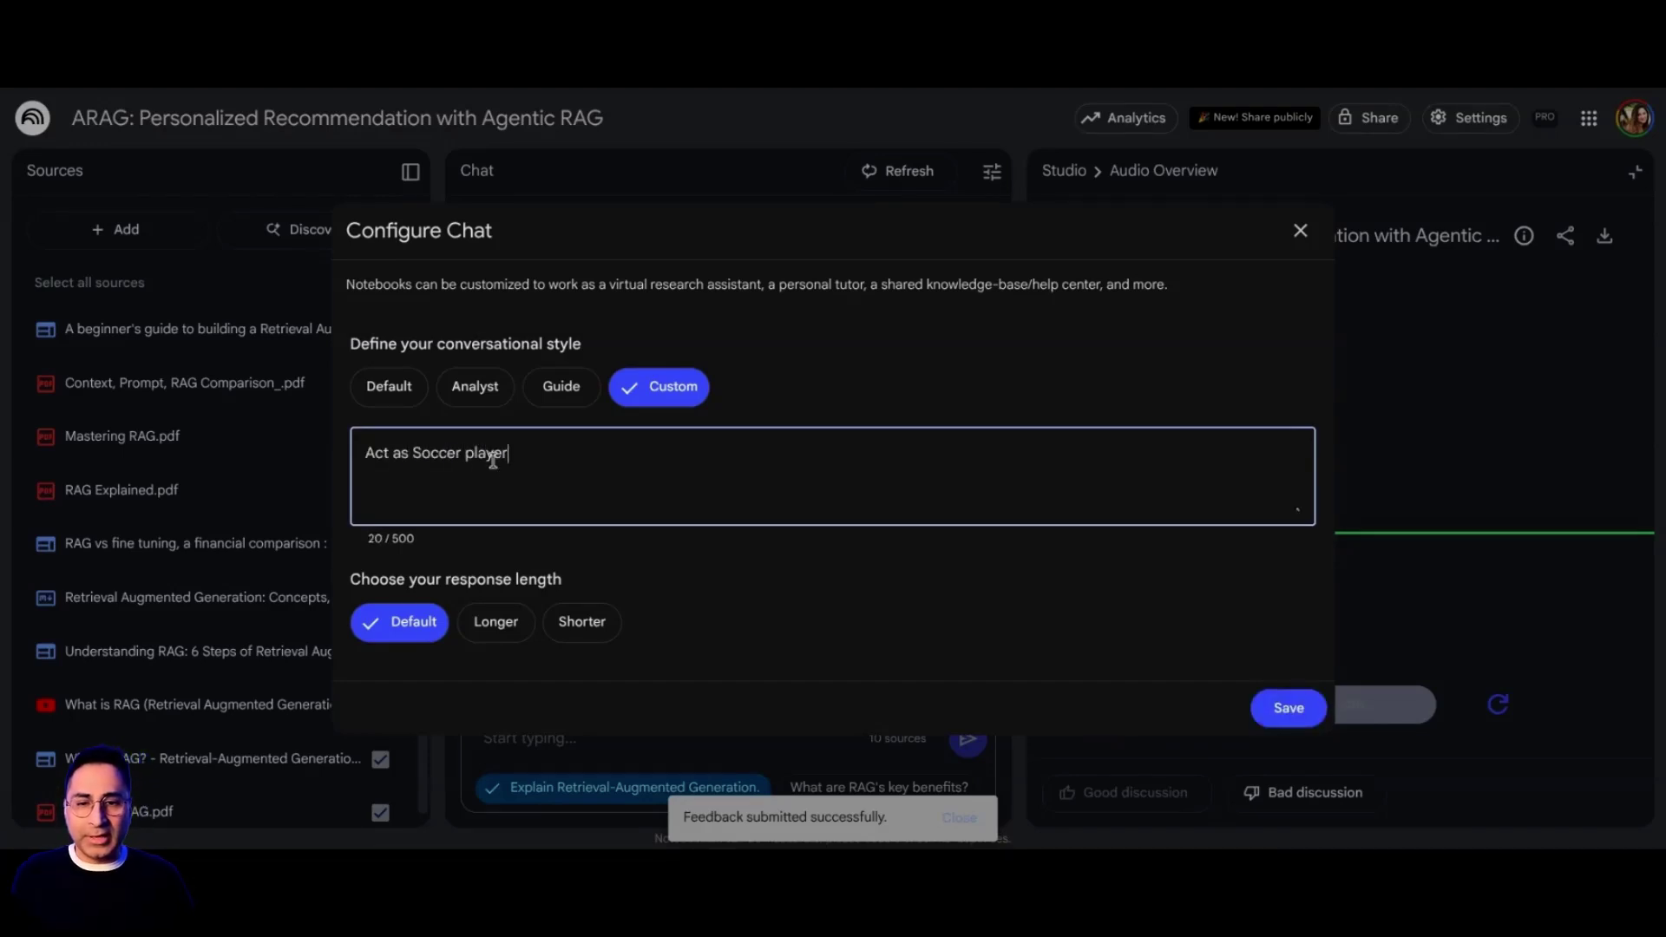
- Save the chat settings with Shorter responses, collapse Sources, and read the soccer-themed RAG benefits answer
click(581, 622)
click(1288, 707)
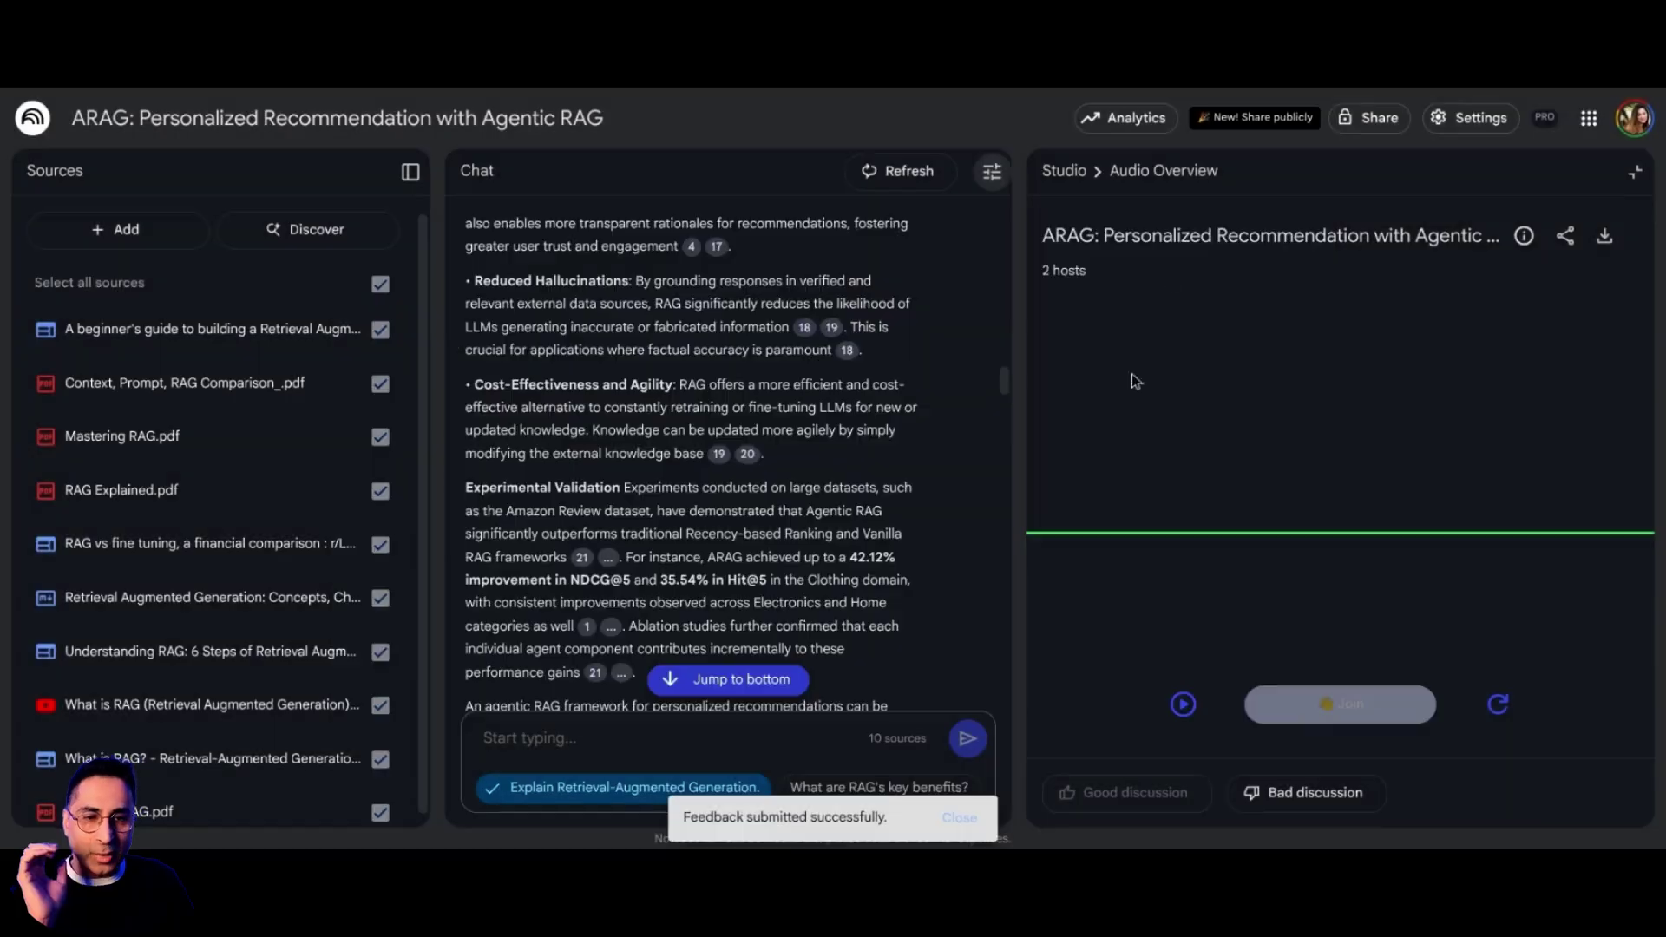
click(1635, 171)
click(411, 171)
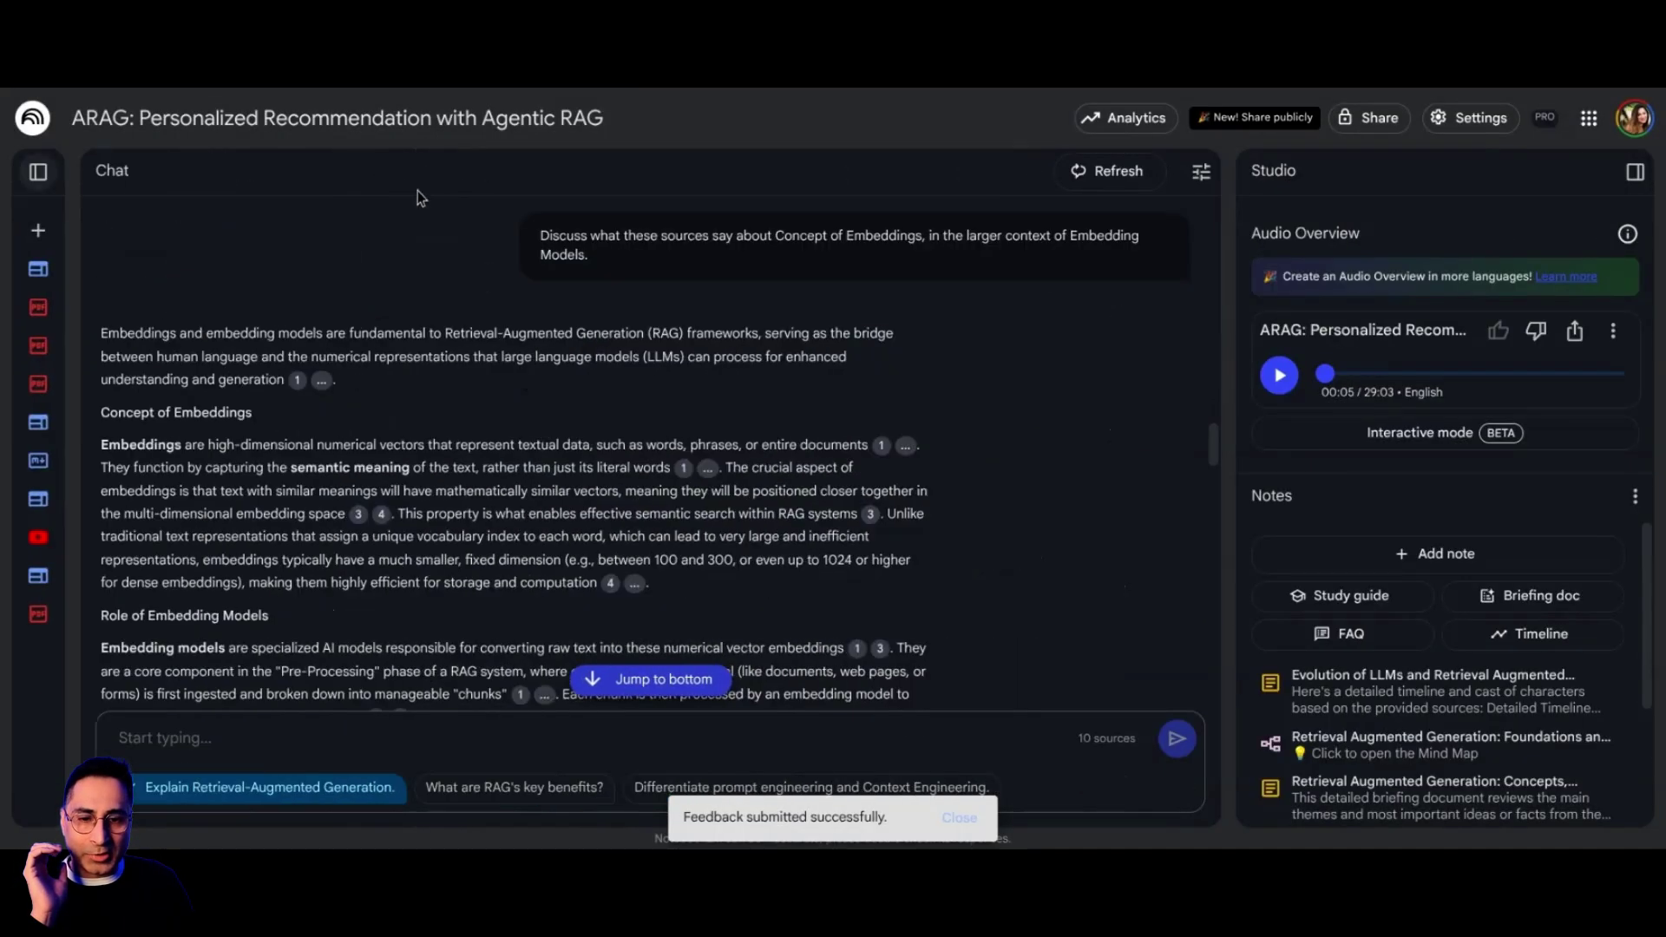
scroll(547, 430, down, 5)
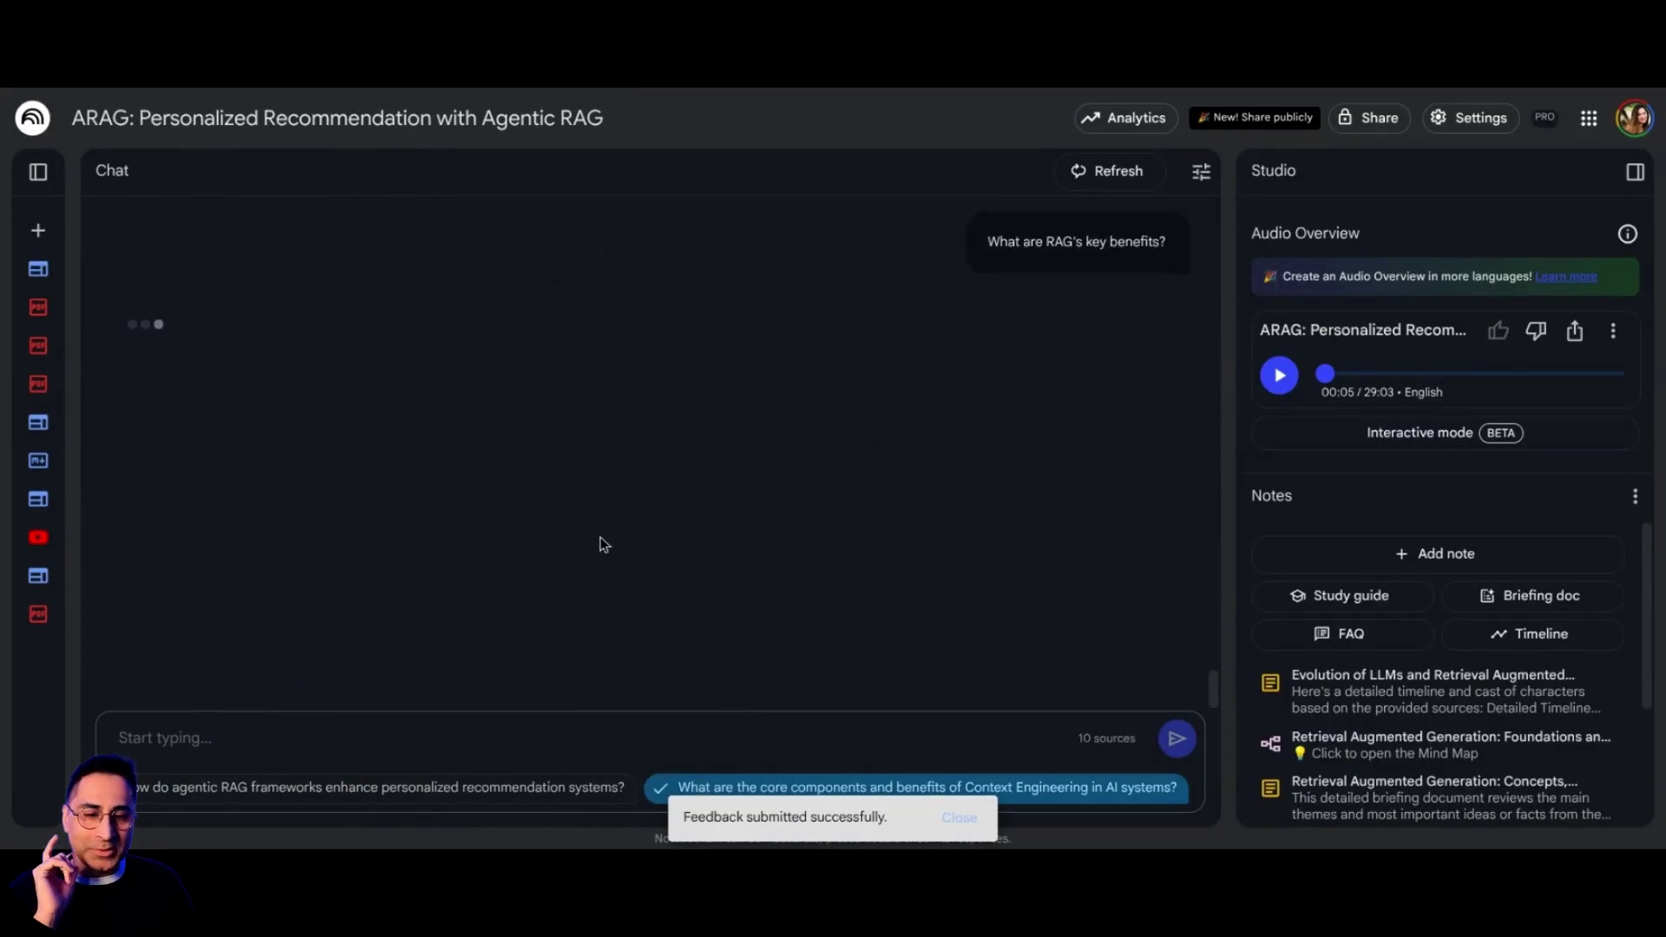
drag(271, 328, 534, 329)
click(550, 332)
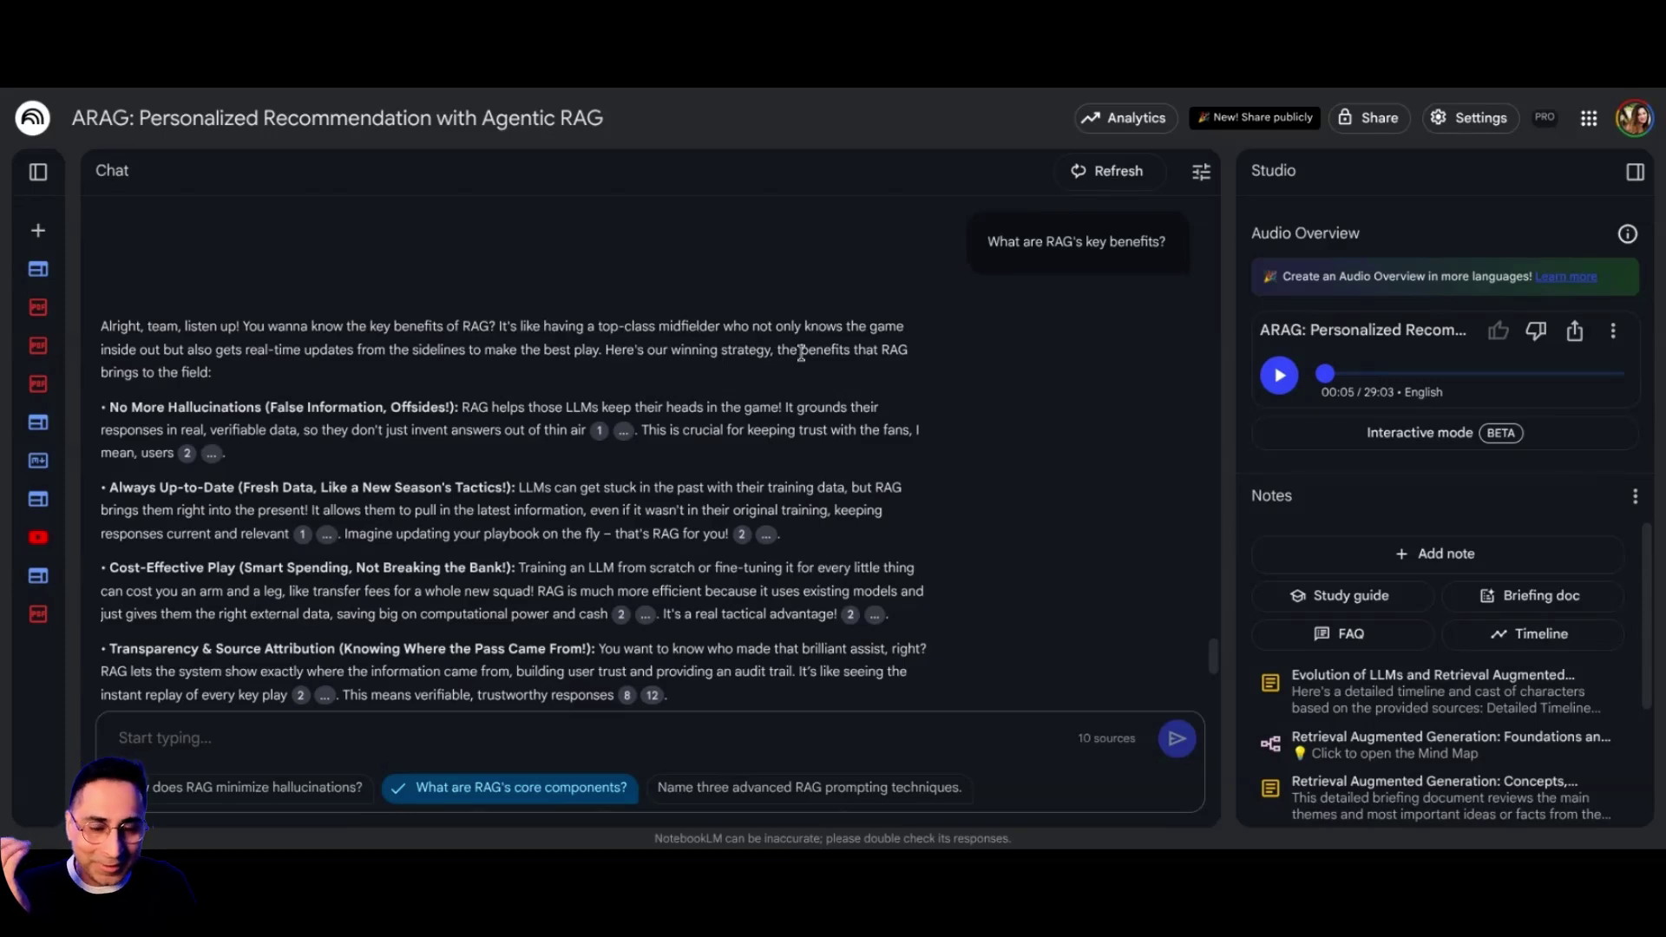